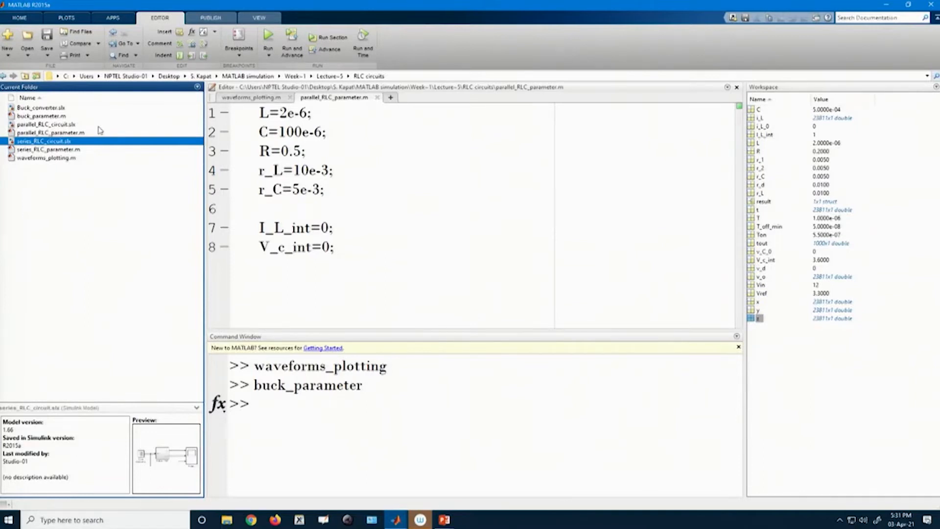
Open the parallel_RLC_circuit.slx model and place an Integrator block from the Commonly Used Blocks library in its upper area
{"action": "double_click", "coordinate": [57, 125]}
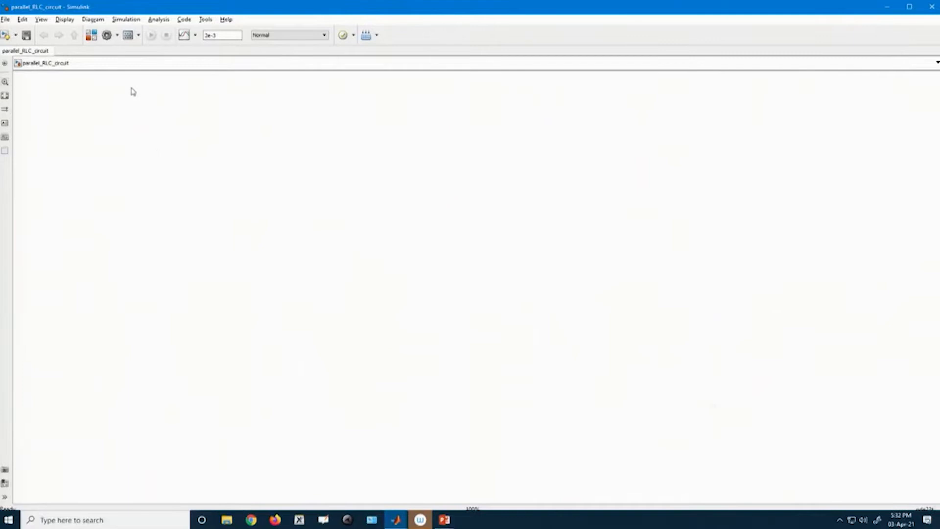
{"action": "left_click", "coordinate": [91, 35]}
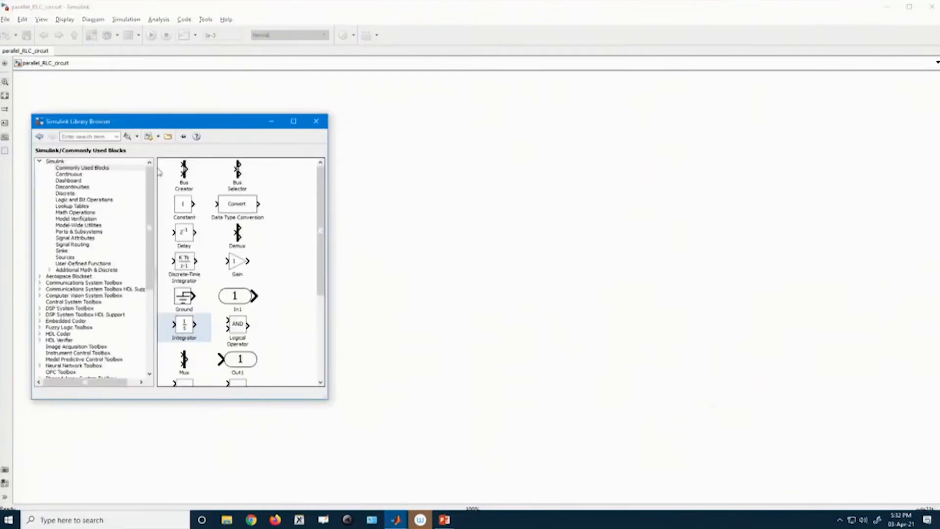
{"action": "left_click_drag", "start_coordinate": [188, 333], "coordinate": [420, 156]}
{"action": "scroll", "coordinate": [411, 212], "scroll_direction": "up", "scroll_amount": 3}
{"action": "left_click_drag", "start_coordinate": [414, 115], "coordinate": [271, 167]}
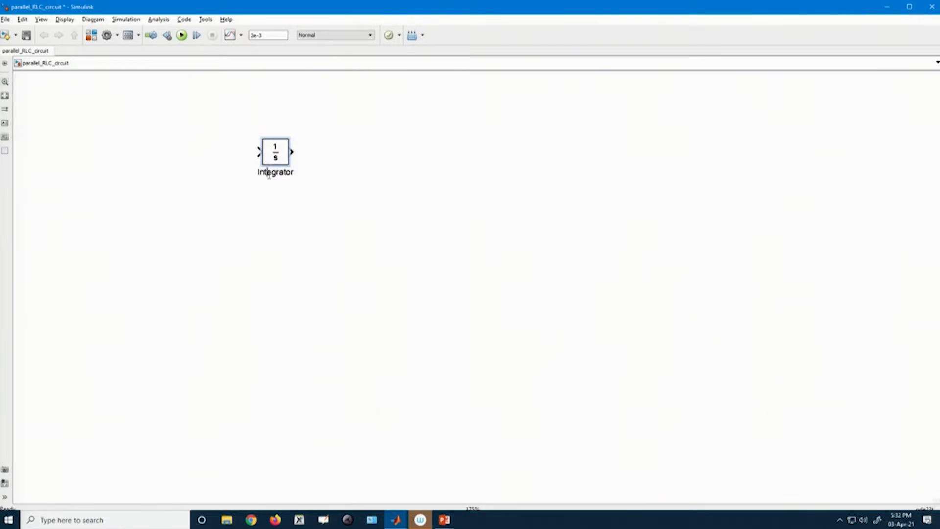
Rename the Integrator block as i_L_0
{"action": "double_click", "coordinate": [269, 172]}
{"action": "key", "text": "BackSpace"}
{"action": "type", "text": "i_"}
{"action": "type", "text": "L"}
{"action": "type", "text": "_int"}
{"action": "key", "text": "BackSpace"}
{"action": "key", "text": "BackSpace"}
{"action": "key", "text": "BackSpace"}
{"action": "type", "text": "0"}
Duplicate the i_L_0 integrator and align the copy directly below the original
{"action": "left_click", "coordinate": [276, 149]}
{"action": "key", "text": "ctrl+c"}
{"action": "left_click", "coordinate": [308, 263]}
{"action": "key", "text": "ctrl+v"}
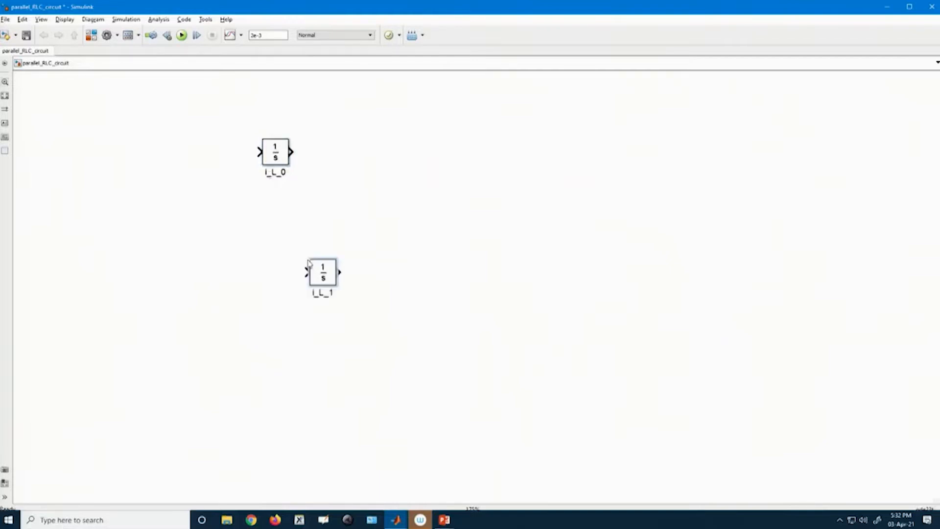
{"action": "left_click_drag", "start_coordinate": [319, 278], "coordinate": [272, 244]}
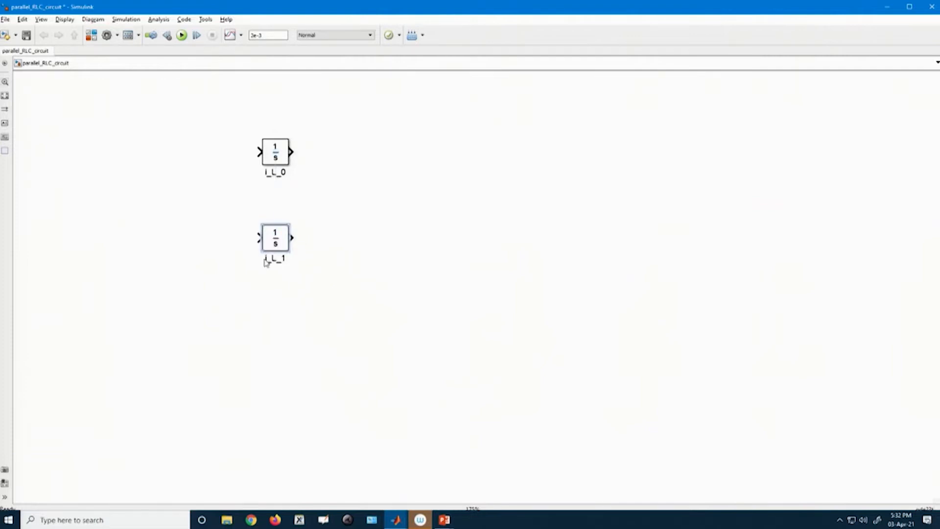
Rename the copied integrator below i_L_0 as v_C_0
{"action": "key", "text": "BackSpace"}
{"action": "type", "text": "v"}
{"action": "key", "text": "Right"}
{"action": "key", "text": "Right"}
{"action": "key", "text": "BackSpace"}
{"action": "type", "text": "C"}
{"action": "key", "text": "Right"}
{"action": "key", "text": "Right"}
{"action": "key", "text": "BackSpace"}
{"action": "type", "text": "0"}
Copy I_L_int=0 from the parallel_RLC_parameter.m script into the initial condition of the i_L_0 integrator
{"action": "mouse_move", "coordinate": [396, 520]}
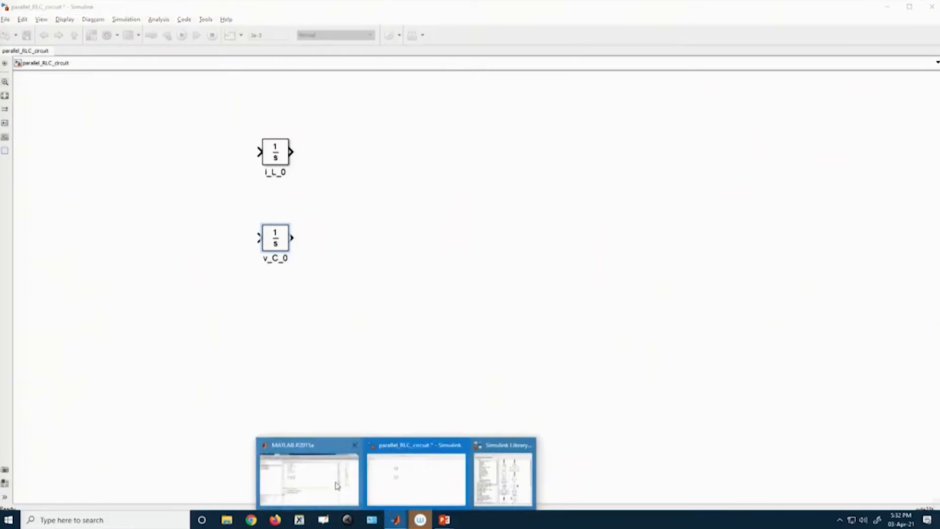
{"action": "left_click", "coordinate": [293, 454]}
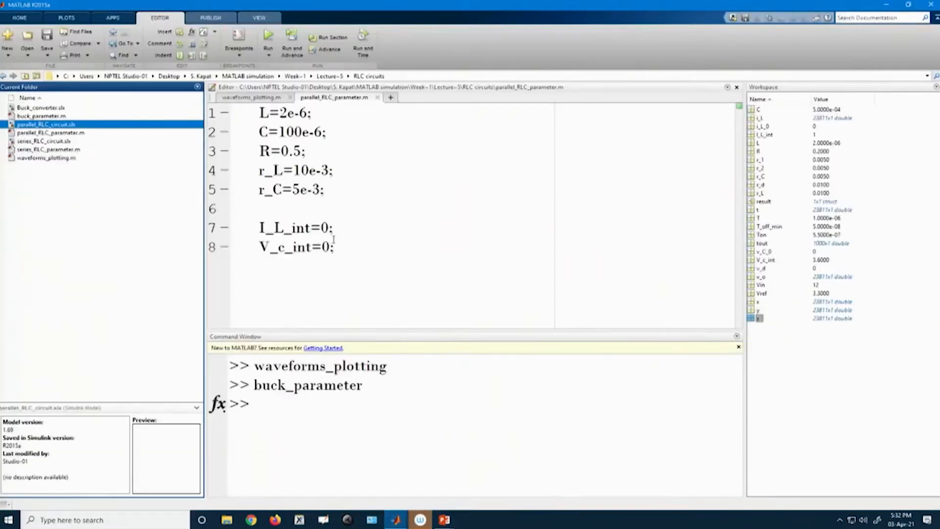
{"action": "left_click_drag", "start_coordinate": [259, 228], "coordinate": [329, 227]}
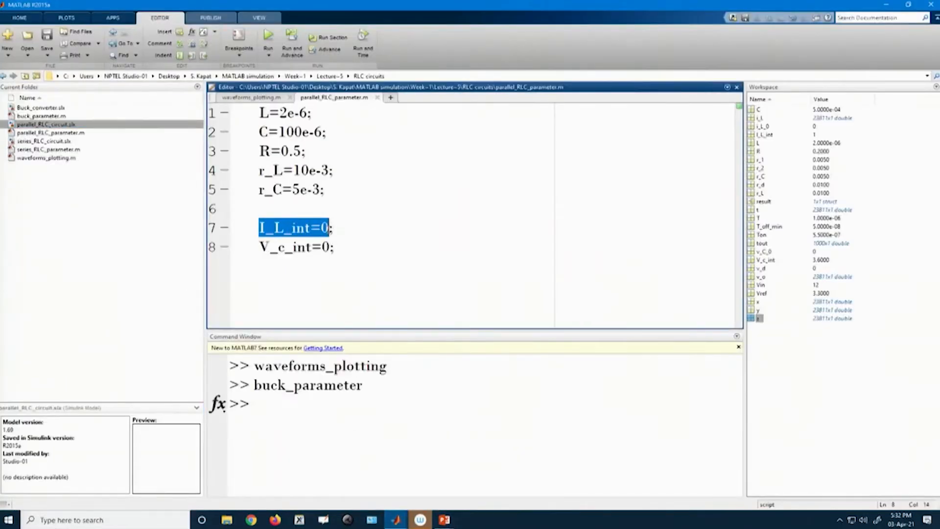
{"action": "mouse_move", "coordinate": [396, 519]}
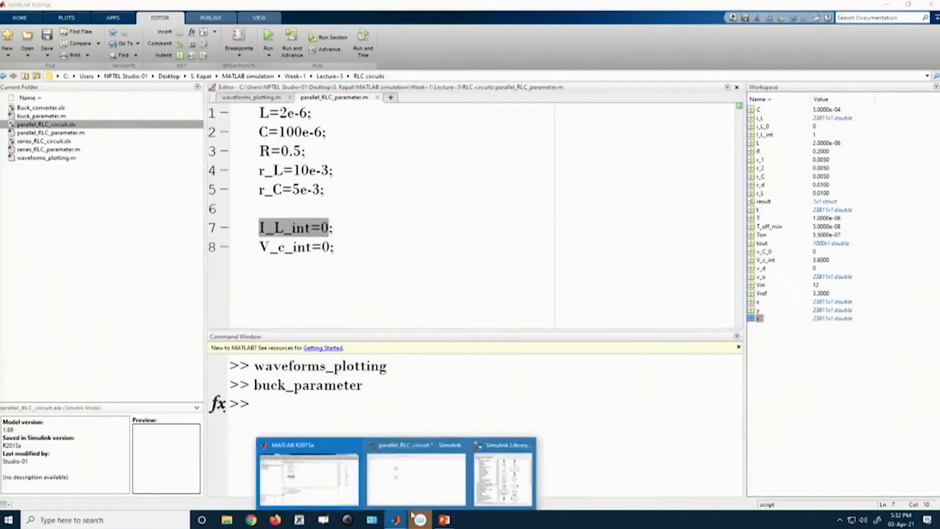
{"action": "left_click", "coordinate": [427, 482]}
{"action": "double_click", "coordinate": [275, 151]}
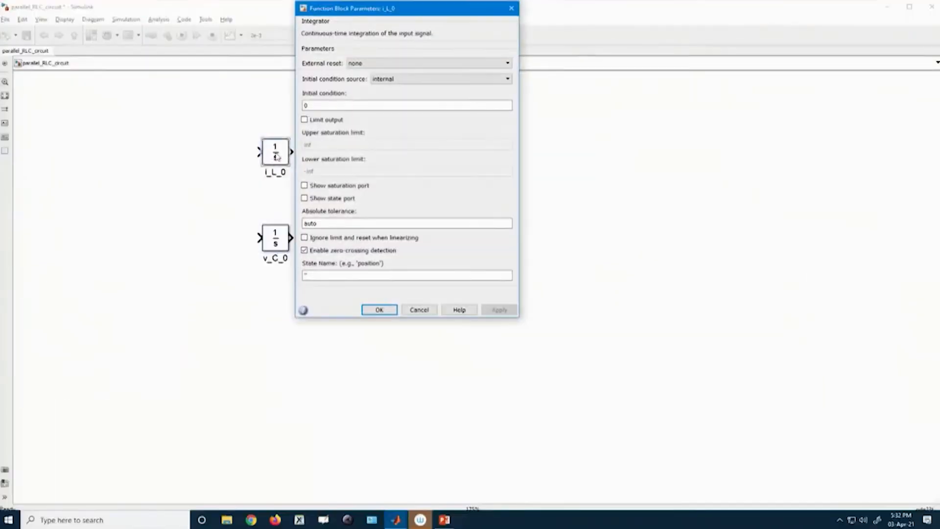
{"action": "double_click", "coordinate": [323, 107]}
{"action": "key", "text": "ctrl+v"}
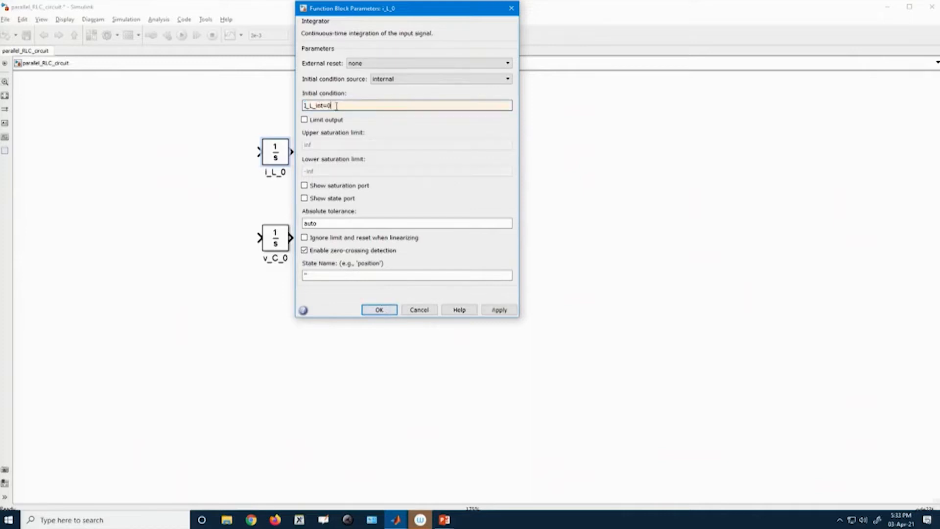
{"action": "left_click", "coordinate": [378, 310]}
Set the v_C_0 integrator's initial condition to V_c_int, copied from the parallel_RLC_parameter.m script
{"action": "mouse_move", "coordinate": [395, 524]}
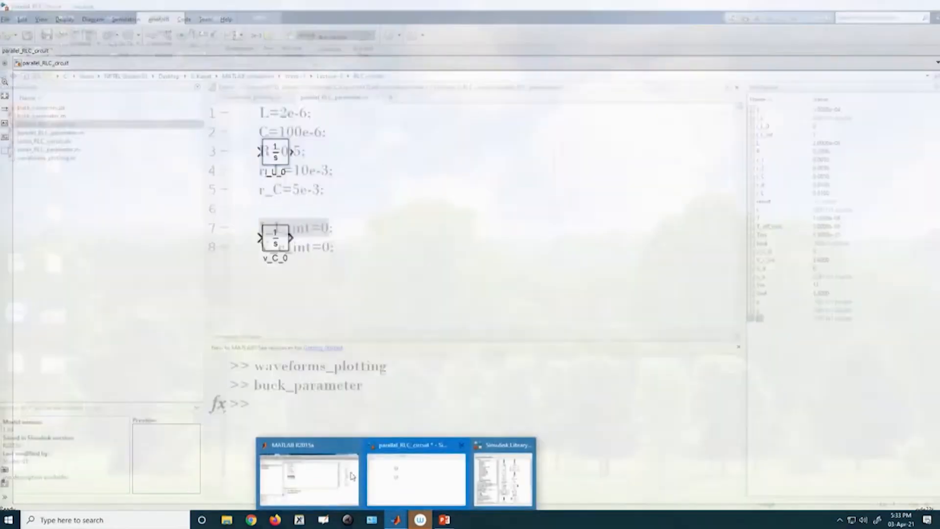
{"action": "left_click", "coordinate": [407, 482]}
{"action": "left_click_drag", "start_coordinate": [260, 248], "coordinate": [312, 248]}
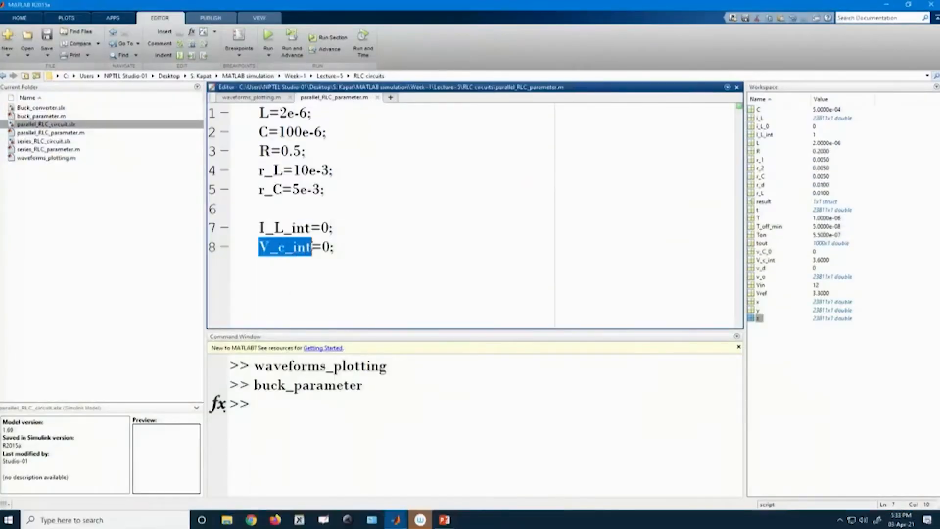
{"action": "mouse_move", "coordinate": [399, 521]}
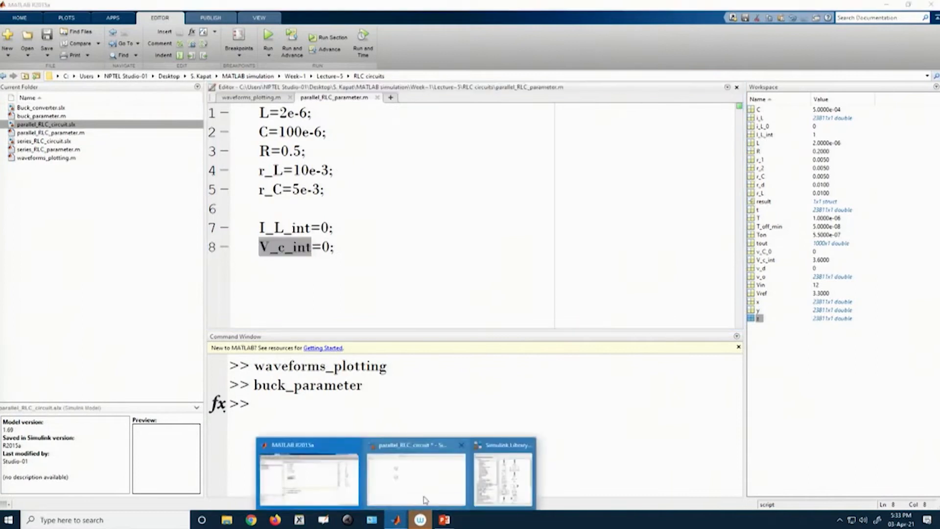
{"action": "left_click", "coordinate": [426, 495]}
{"action": "double_click", "coordinate": [279, 242]}
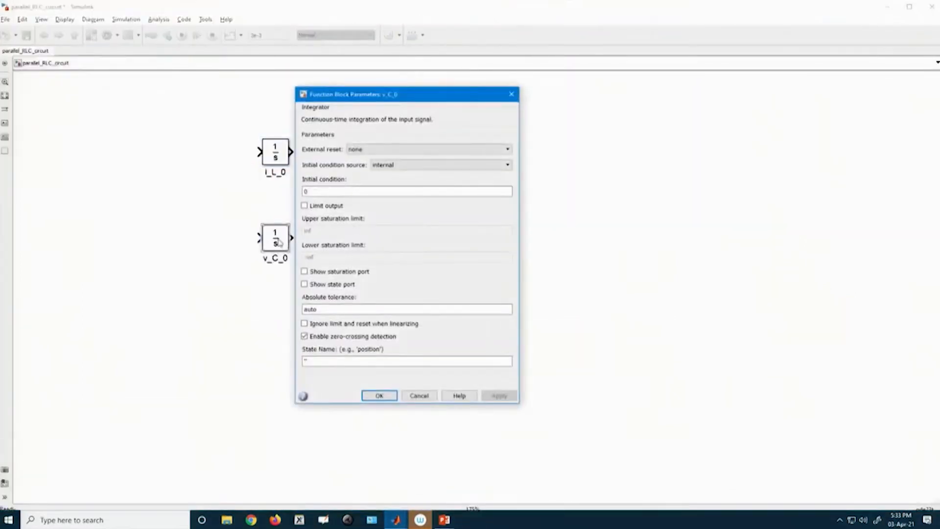
{"action": "double_click", "coordinate": [317, 192]}
{"action": "key", "text": "ctrl+v"}
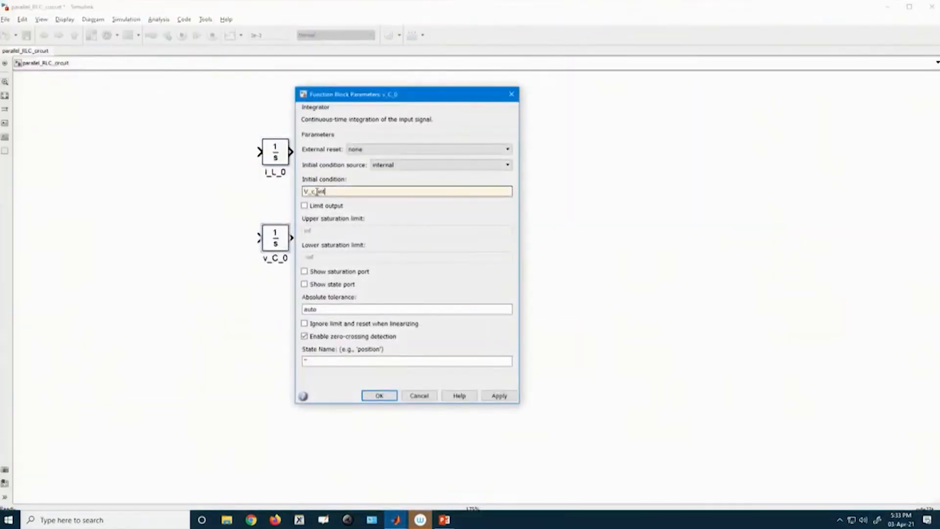
{"action": "left_click", "coordinate": [380, 395]}
{"action": "left_click", "coordinate": [353, 376]}
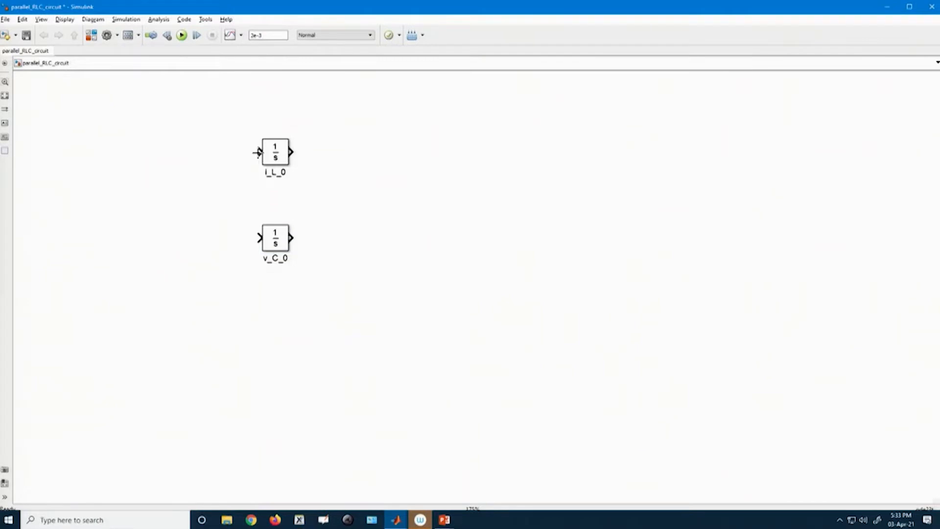
Add a Gain block with value 1/L in front of the i_L_0 integrator and connect it to the integrator's input
{"action": "left_click", "coordinate": [92, 35]}
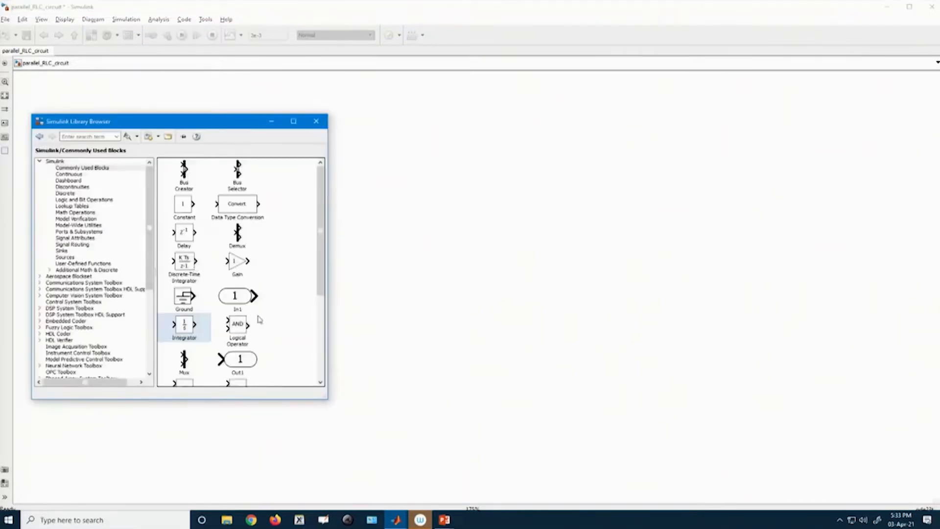
{"action": "left_click_drag", "start_coordinate": [237, 264], "coordinate": [196, 157]}
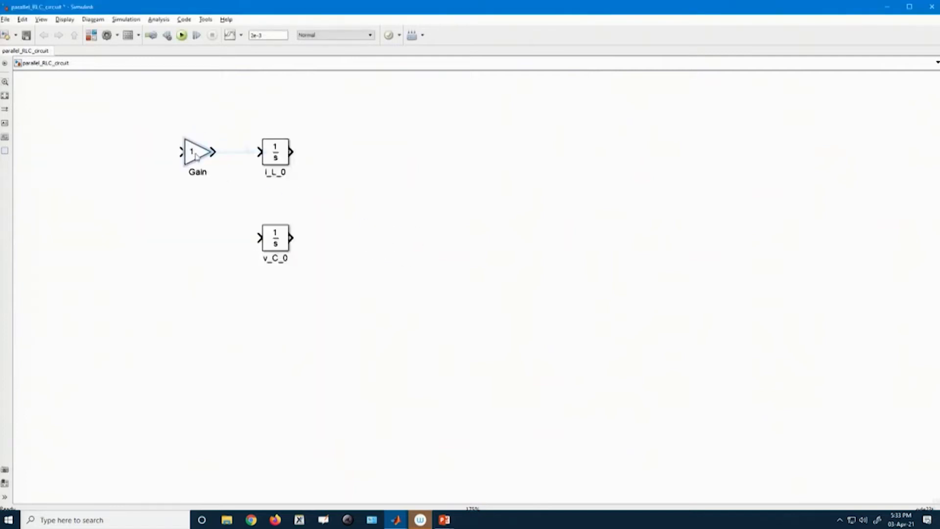
{"action": "double_click", "coordinate": [196, 156]}
{"action": "type", "text": "1/L"}
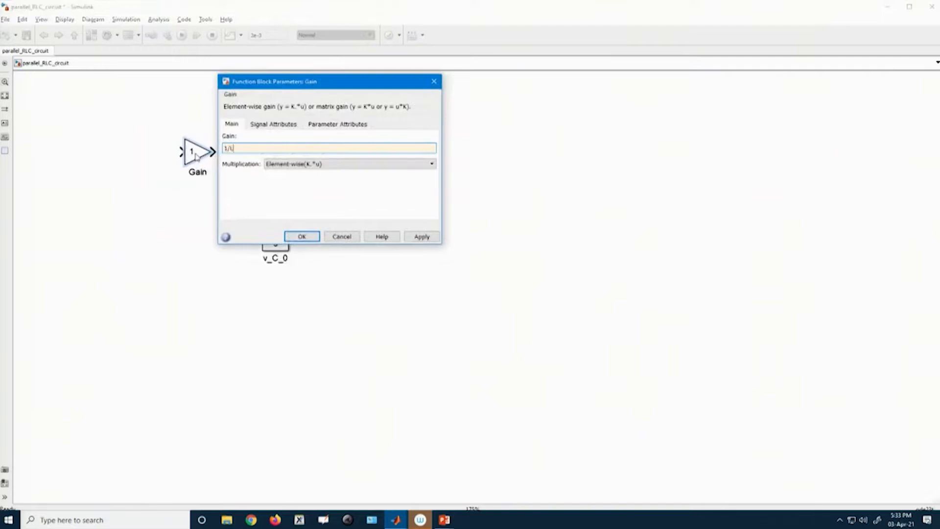
{"action": "key", "text": "Return"}
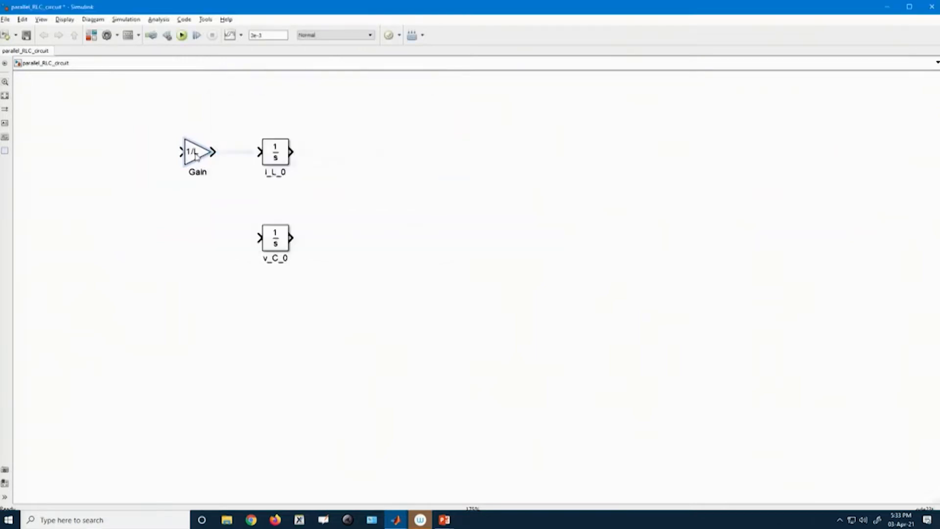
{"action": "left_click", "coordinate": [234, 156]}
Duplicate the 1/L gain block and place the copy in front of the v_C_0 integrator
{"action": "left_click", "coordinate": [196, 154]}
{"action": "key", "text": "ctrl+c"}
{"action": "left_click", "coordinate": [223, 252]}
{"action": "key", "text": "ctrl+v"}
{"action": "left_click_drag", "start_coordinate": [235, 262], "coordinate": [196, 244]}
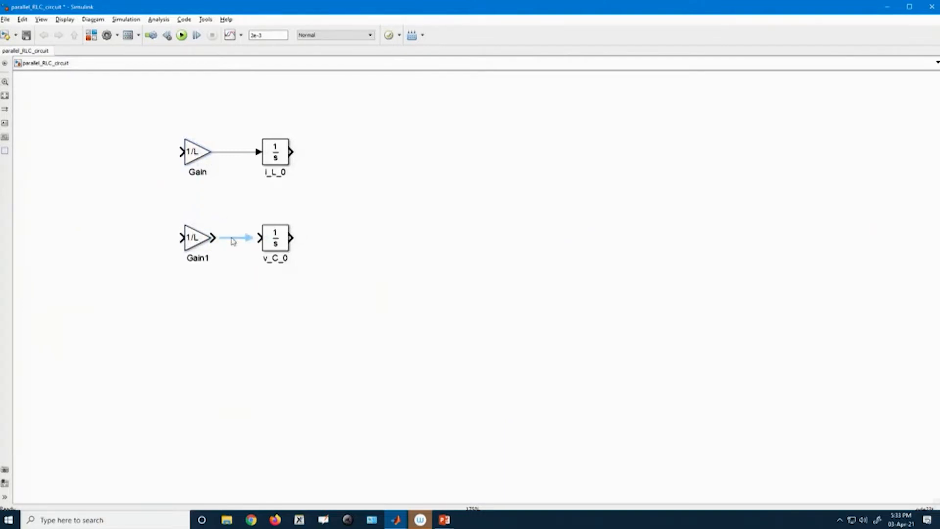
Connect the copied gain block to the v_C_0 integrator and set its gain to 1/C
{"action": "double_click", "coordinate": [198, 237]}
{"action": "left_click", "coordinate": [250, 237]}
{"action": "key", "text": "BackSpace"}
{"action": "type", "text": "C"}
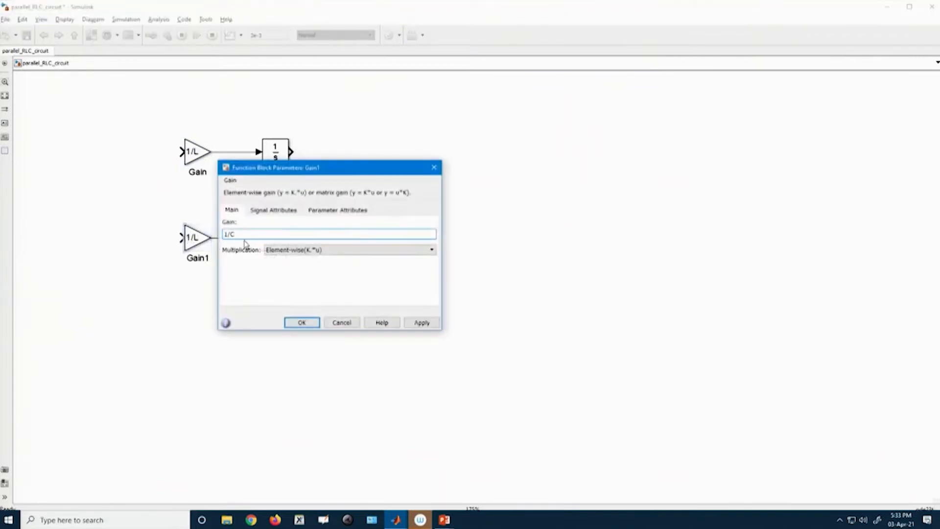
{"action": "left_click", "coordinate": [302, 323]}
Move all blocks toward the middle of the canvas and shift the 1/C gain and v_C_0 pair further down
{"action": "left_click_drag", "start_coordinate": [140, 110], "coordinate": [365, 319]}
{"action": "left_click_drag", "start_coordinate": [283, 247], "coordinate": [464, 263]}
{"action": "left_click", "coordinate": [511, 333]}
{"action": "left_click_drag", "start_coordinate": [336, 211], "coordinate": [545, 298]}
{"action": "left_click_drag", "start_coordinate": [455, 261], "coordinate": [467, 306]}
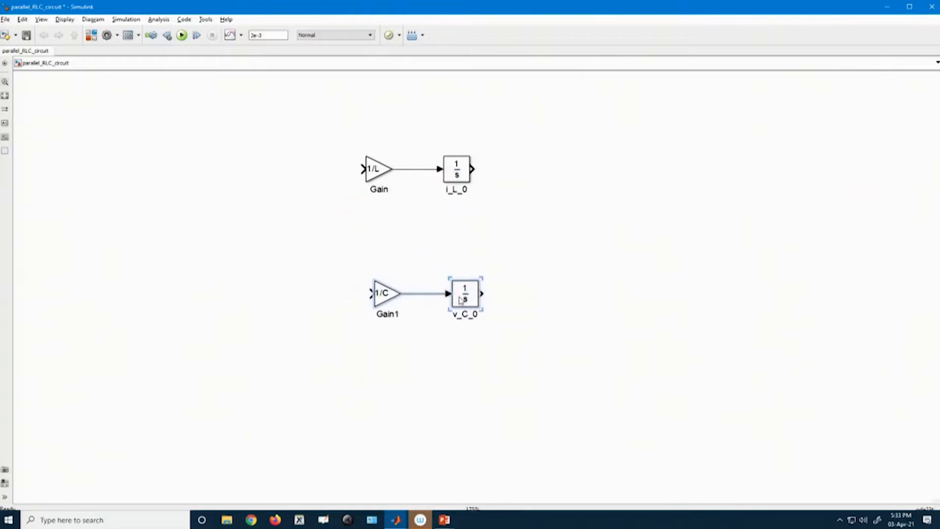
{"action": "left_click", "coordinate": [583, 328]}
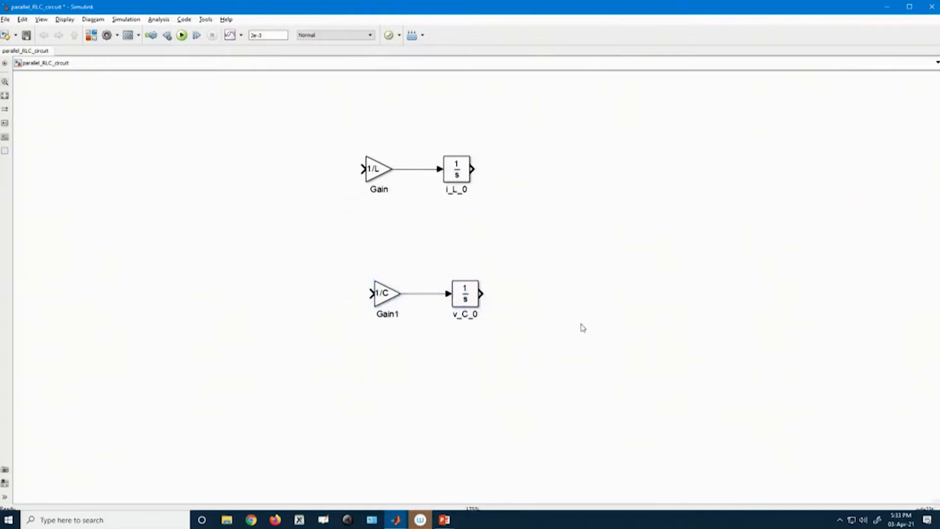
Align the 1/C gain and the v_C_0 integrator vertically beneath the 1/L gain and the i_L_0 integrator
{"action": "scroll", "coordinate": [583, 328], "scroll_direction": "up", "scroll_amount": 1}
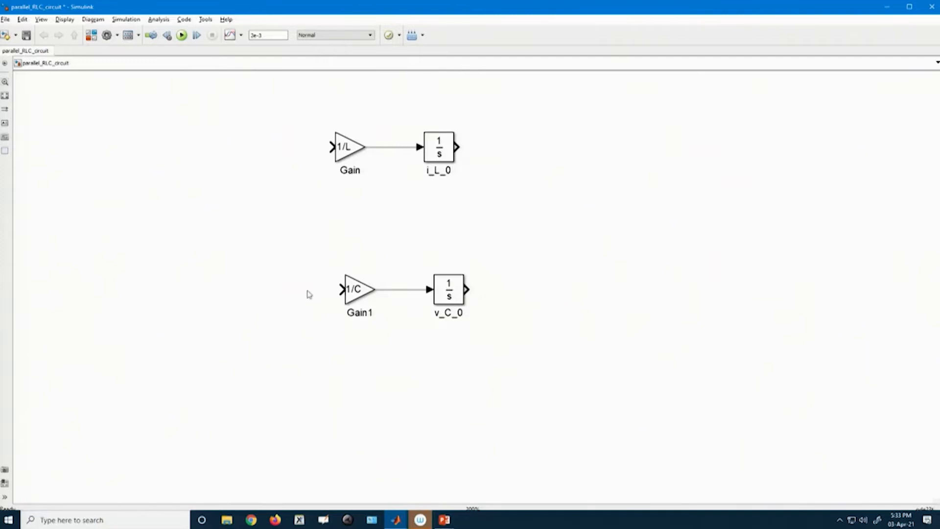
{"action": "left_click", "coordinate": [358, 295]}
{"action": "left_click_drag", "start_coordinate": [354, 296], "coordinate": [346, 297]}
{"action": "left_click", "coordinate": [444, 296]}
{"action": "left_click_drag", "start_coordinate": [444, 297], "coordinate": [435, 296]}
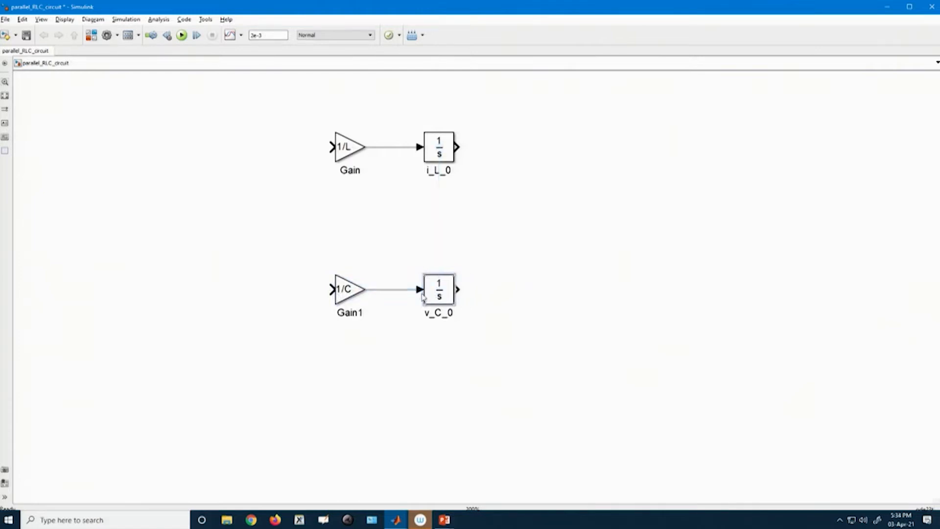
Draw open signal lines from the inputs of both gain blocks and the outputs of both integrators
{"action": "left_click_drag", "start_coordinate": [333, 289], "coordinate": [284, 289]}
{"action": "mouse_move", "coordinate": [333, 147]}
{"action": "left_mouse_down"}
{"action": "mouse_move", "coordinate": [254, 149]}
{"action": "mouse_move", "coordinate": [274, 153]}
{"action": "left_mouse_up"}
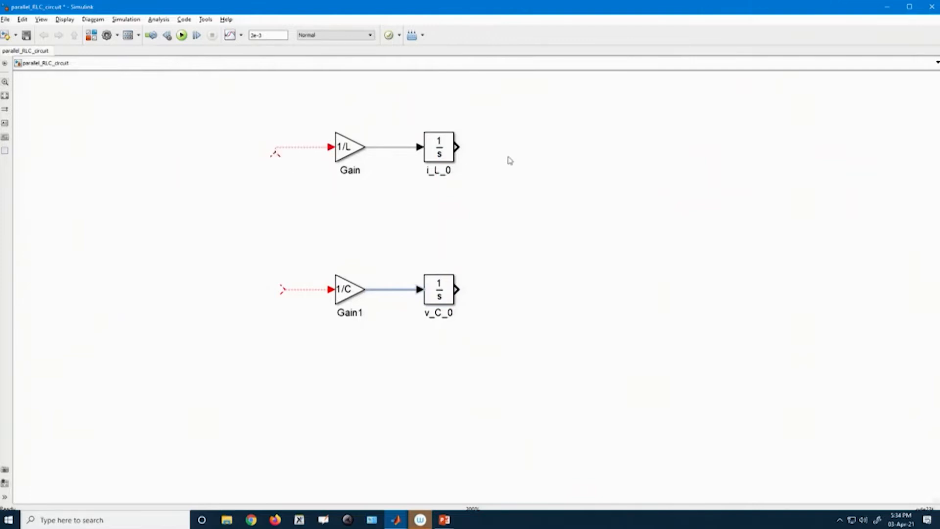
{"action": "left_click_drag", "start_coordinate": [459, 145], "coordinate": [489, 146]}
{"action": "left_click_drag", "start_coordinate": [457, 289], "coordinate": [503, 289]}
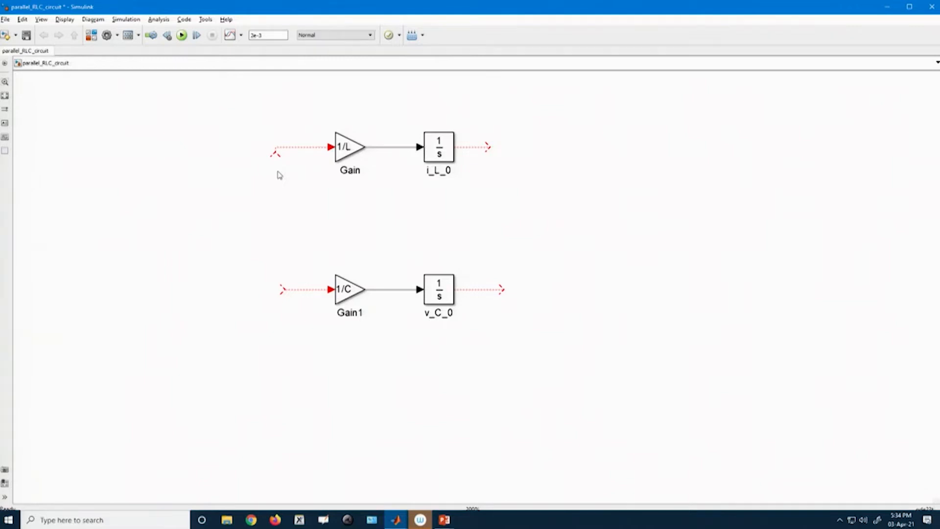
Replace the open input line of the 1/L gain with a Sum block whose output feeds the gain
{"action": "left_click_drag", "start_coordinate": [283, 153], "coordinate": [284, 152]}
{"action": "left_click", "coordinate": [303, 148]}
{"action": "key", "text": "Delete"}
{"action": "left_click", "coordinate": [91, 35]}
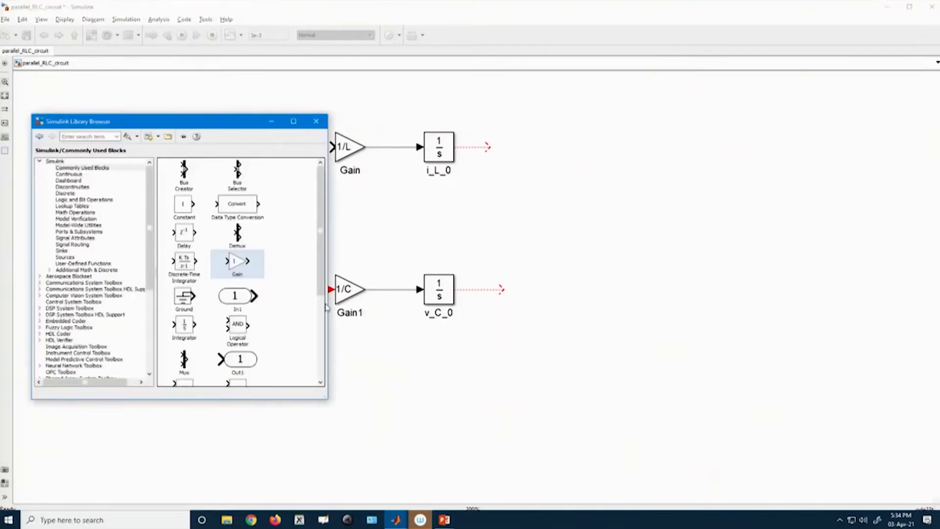
{"action": "scroll", "coordinate": [323, 294], "scroll_direction": "down", "scroll_amount": 3}
{"action": "left_click_drag", "start_coordinate": [237, 356], "coordinate": [402, 378]}
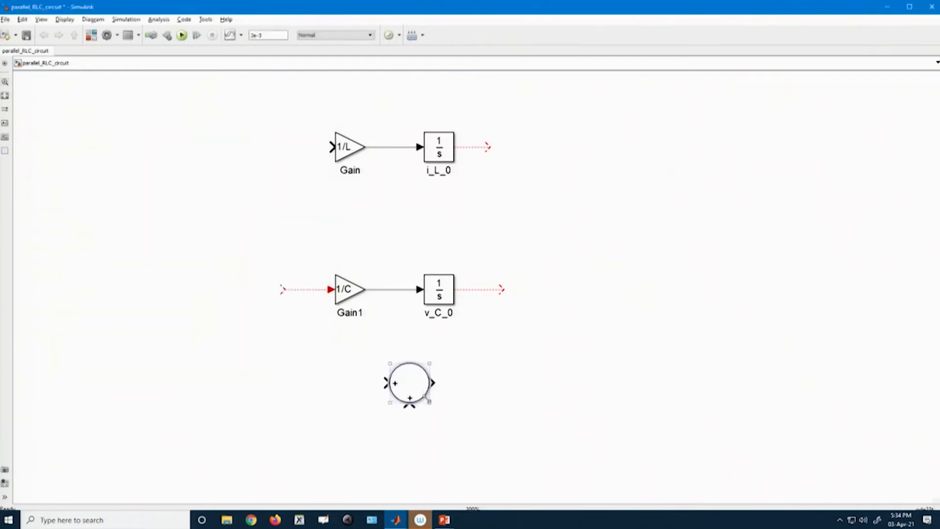
{"action": "left_click_drag", "start_coordinate": [425, 397], "coordinate": [255, 153]}
Change the Sum block's list of signs to three inputs: minus, plus and minus
{"action": "double_click", "coordinate": [253, 152]}
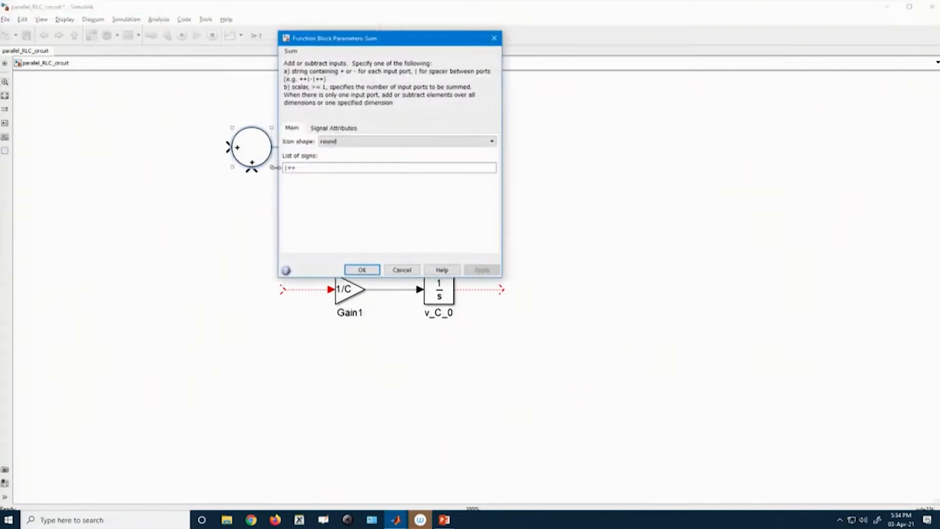
{"action": "left_click", "coordinate": [320, 169]}
{"action": "key", "text": "BackSpace"}
{"action": "key", "text": "BackSpace"}
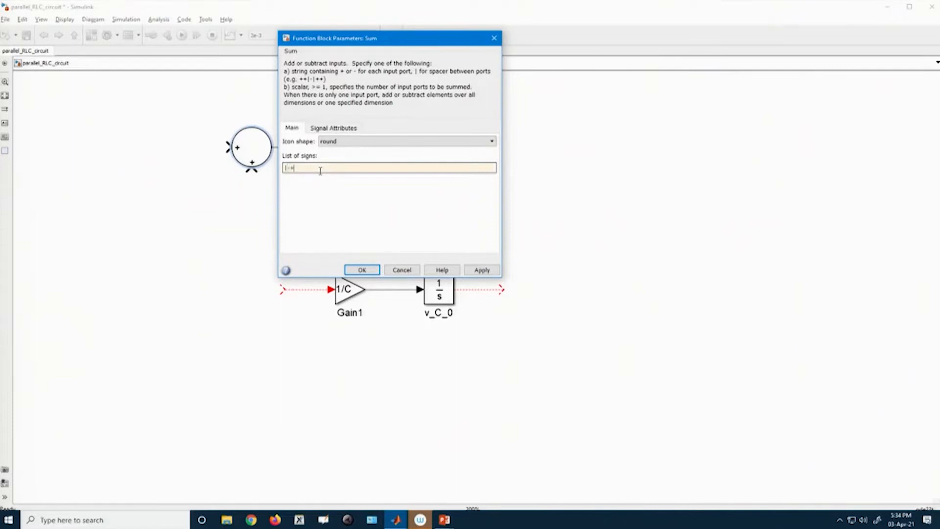
{"action": "key", "text": "Return"}
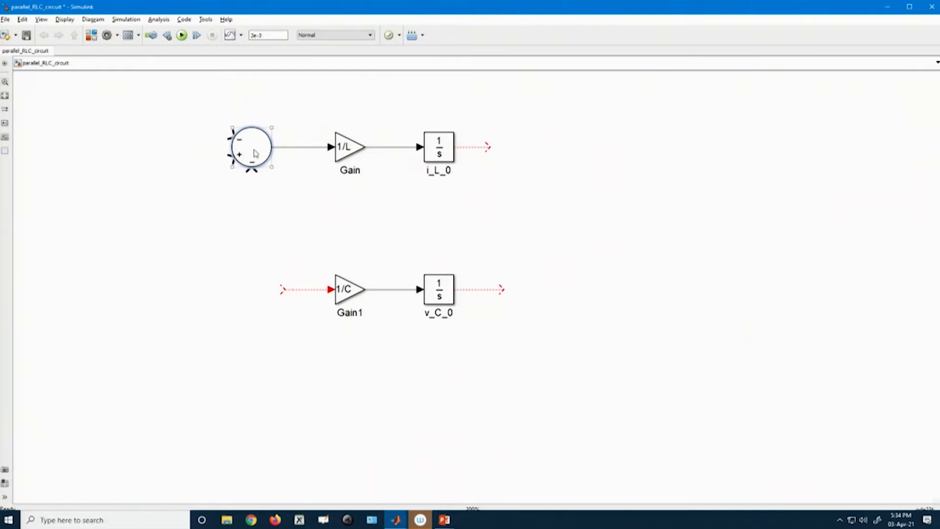
{"action": "left_click", "coordinate": [347, 148]}
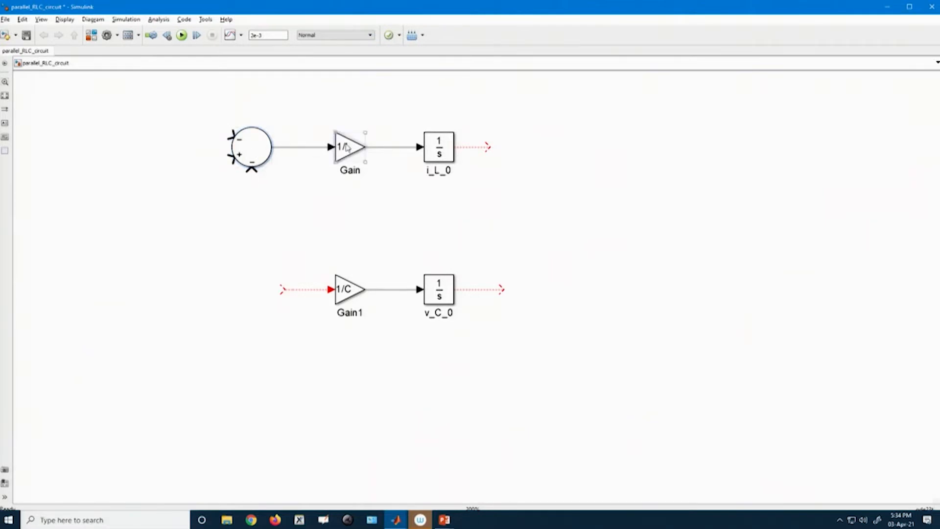
Add a copy of the 1/L gain, rotated 180 degrees, directly above the original gain
{"action": "left_click", "coordinate": [404, 125]}
{"action": "key", "text": "ctrl+v"}
{"action": "key", "text": "ctrl+r"}
{"action": "key", "text": "ctrl+r"}
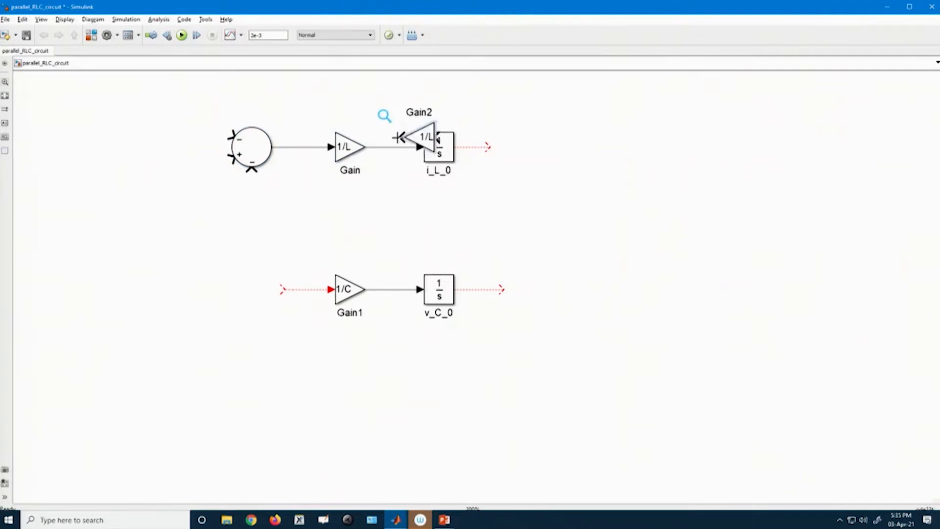
{"action": "left_click_drag", "start_coordinate": [429, 143], "coordinate": [350, 100]}
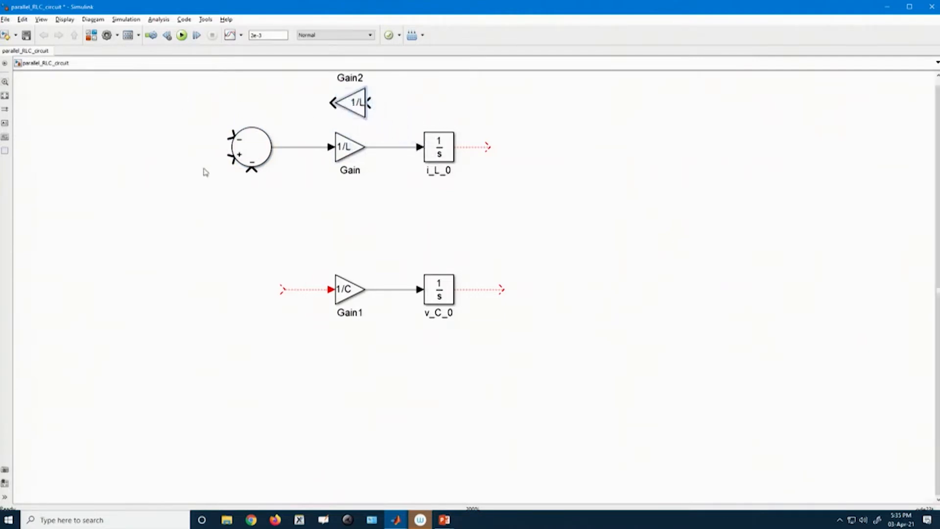
Move the inductor block row away from the 1/C row and leave clear space between the rotated gain and the 1/L gain
{"action": "left_click_drag", "start_coordinate": [192, 224], "coordinate": [554, 57]}
{"action": "left_click_drag", "start_coordinate": [557, 65], "coordinate": [551, 114]}
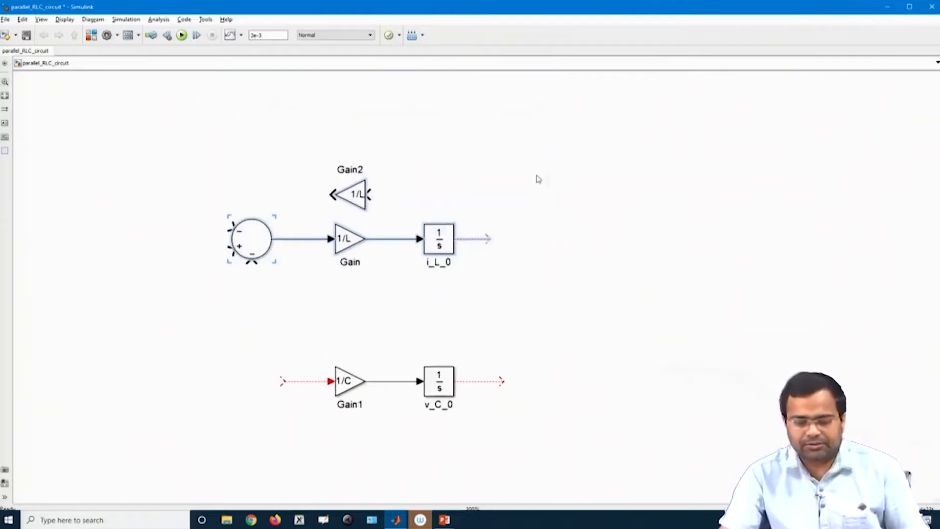
{"action": "left_click_drag", "start_coordinate": [356, 196], "coordinate": [351, 150]}
Set the rotated gain's value to r_L and check that variable name in the parallel_RLC_parameter.m script
{"action": "double_click", "coordinate": [347, 151]}
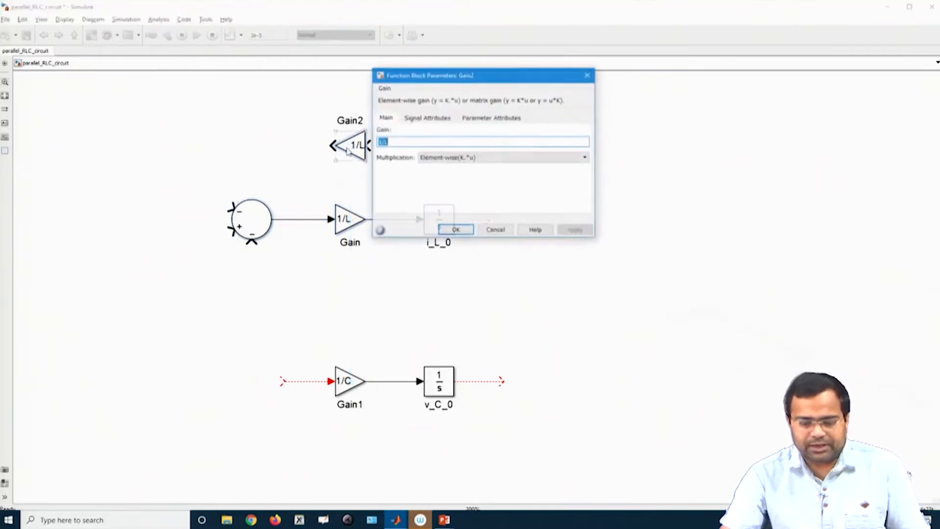
{"action": "type", "text": "r_L"}
{"action": "key", "text": "Return"}
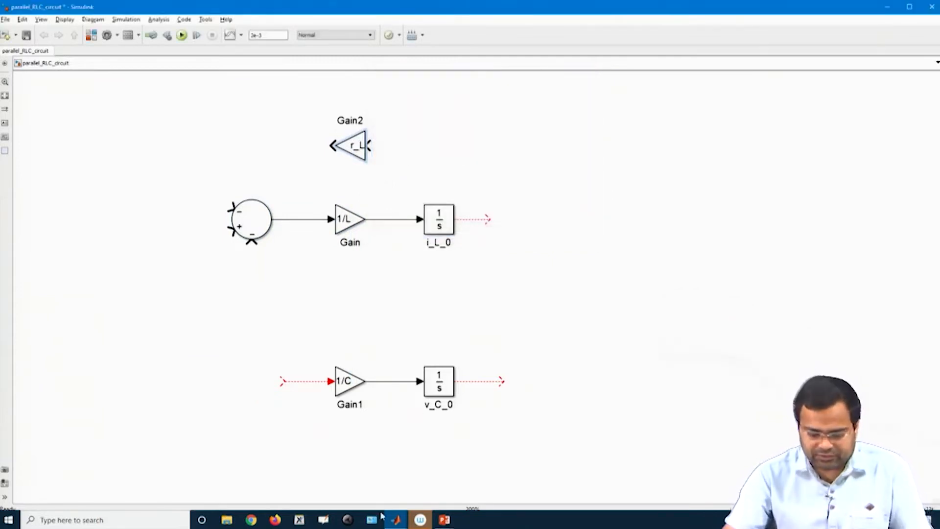
{"action": "left_click", "coordinate": [395, 520]}
{"action": "left_click", "coordinate": [309, 470]}
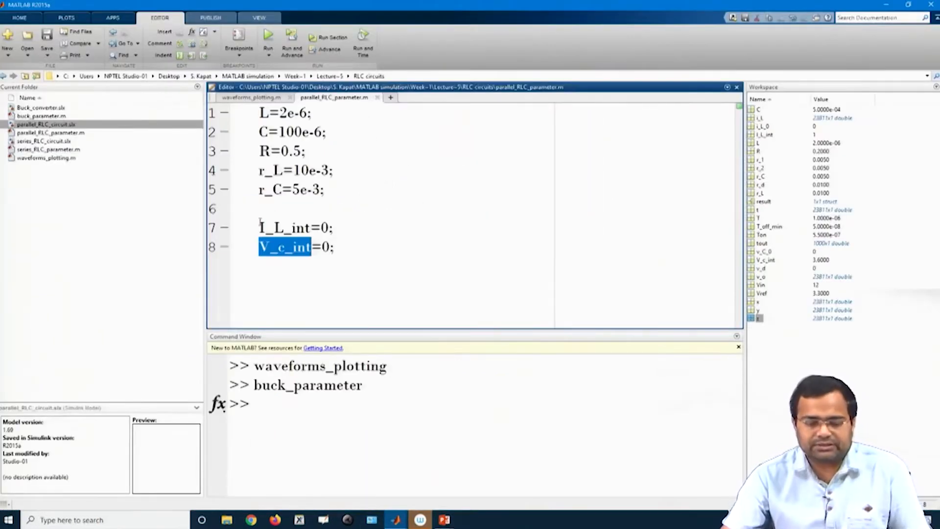
{"action": "left_click_drag", "start_coordinate": [259, 170], "coordinate": [283, 170]}
{"action": "mouse_move", "coordinate": [396, 520]}
{"action": "left_click", "coordinate": [416, 468]}
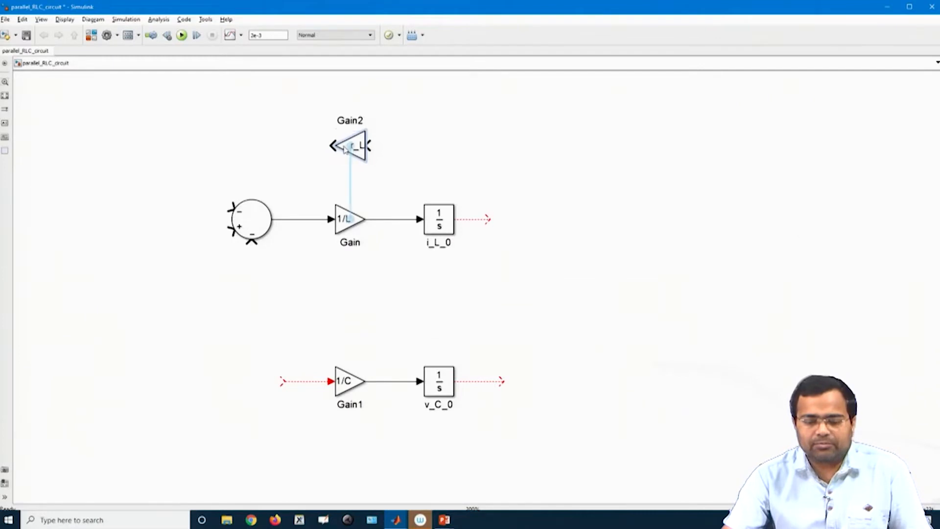
Feed the i_L_0 integrator output back through the r_L gain to the Sum block's first minus input
{"action": "mouse_move", "coordinate": [331, 146]}
{"action": "left_mouse_down"}
{"action": "mouse_move", "coordinate": [305, 147]}
{"action": "mouse_move", "coordinate": [236, 202]}
{"action": "left_mouse_up"}
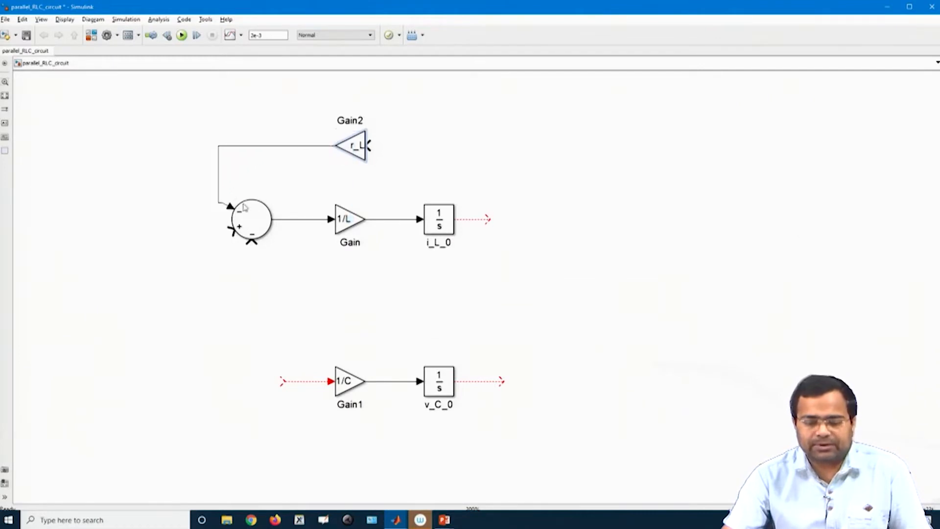
{"action": "left_click_drag", "start_coordinate": [369, 143], "coordinate": [470, 218]}
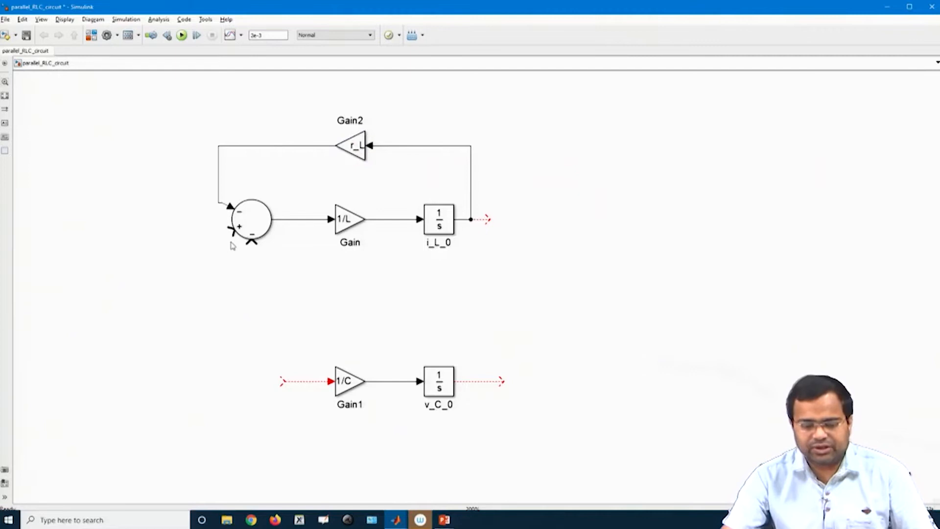
{"action": "left_click", "coordinate": [407, 523]}
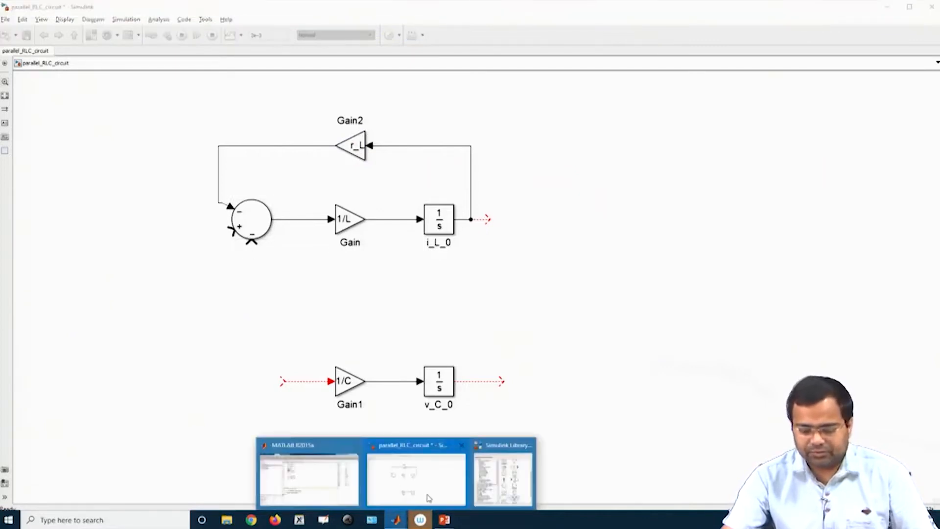
{"action": "left_click", "coordinate": [514, 482]}
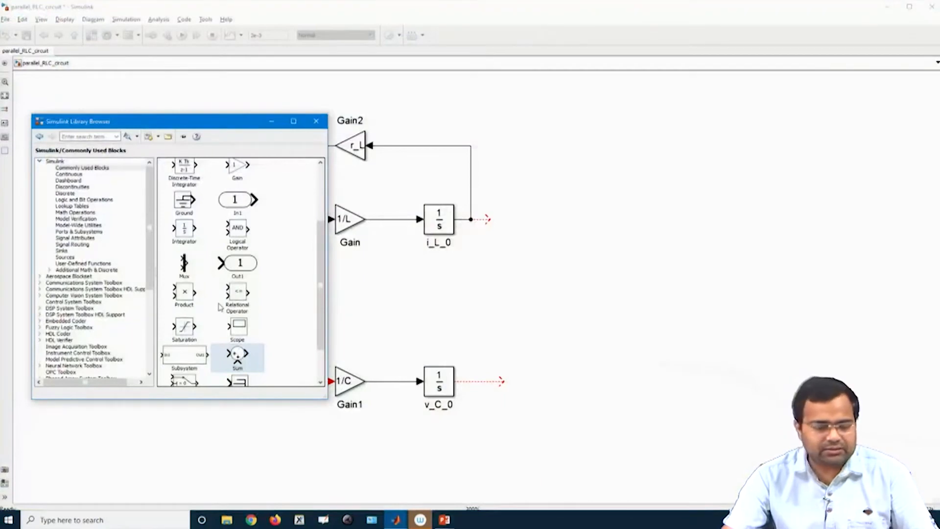
{"action": "left_click_drag", "start_coordinate": [319, 244], "coordinate": [312, 191]}
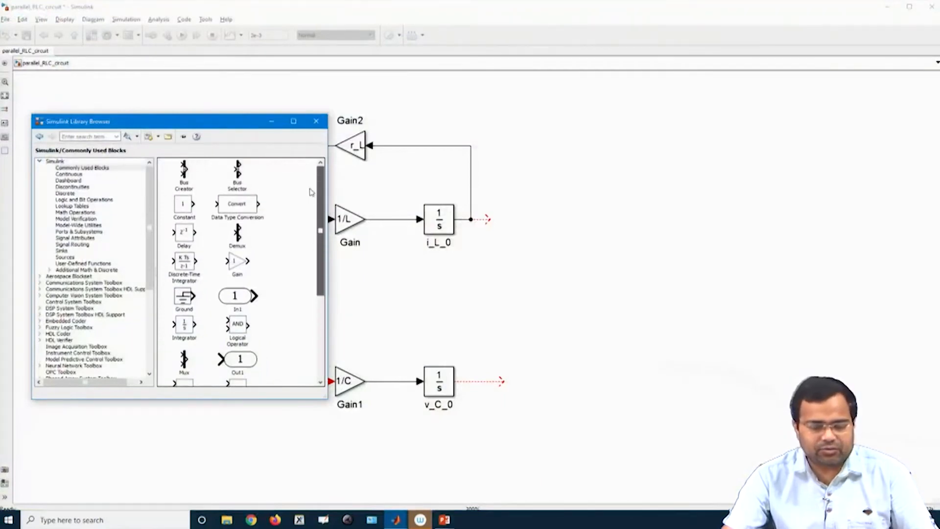
{"action": "left_click_drag", "start_coordinate": [183, 204], "coordinate": [229, 232]}
{"action": "left_click_drag", "start_coordinate": [163, 224], "coordinate": [159, 237]}
{"action": "double_click", "coordinate": [159, 237]}
{"action": "type", "text": "10"}
{"action": "key", "text": "Return"}
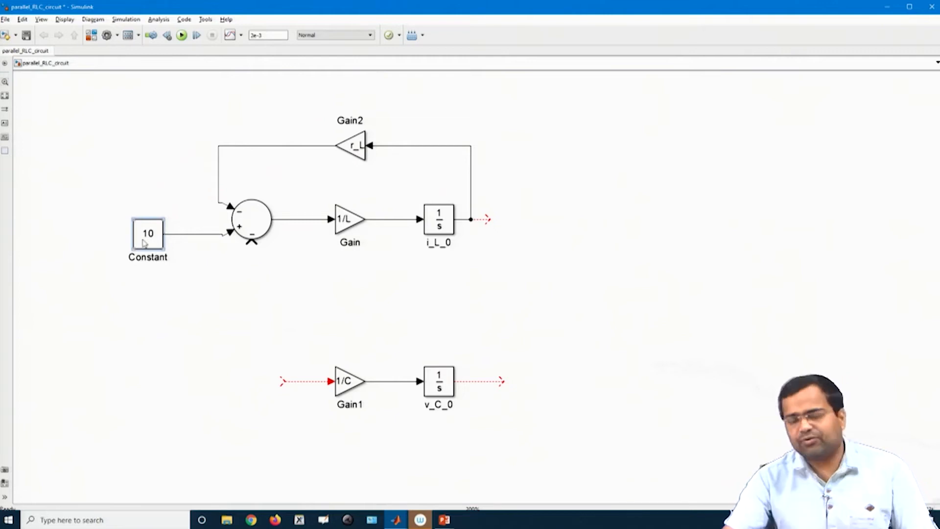
{"action": "left_click_drag", "start_coordinate": [148, 239], "coordinate": [149, 246]}
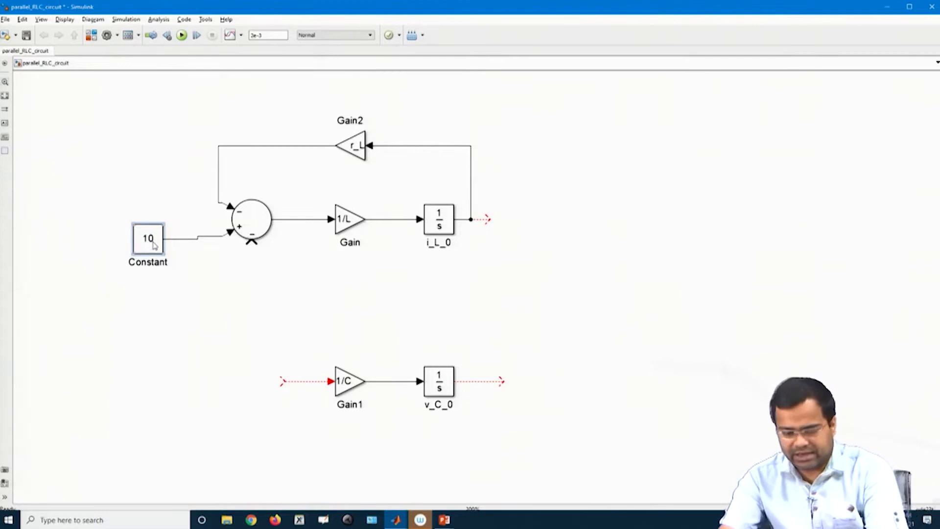
{"action": "key", "text": "Delete"}
{"action": "left_click", "coordinate": [179, 240]}
{"action": "key", "text": "Delete"}
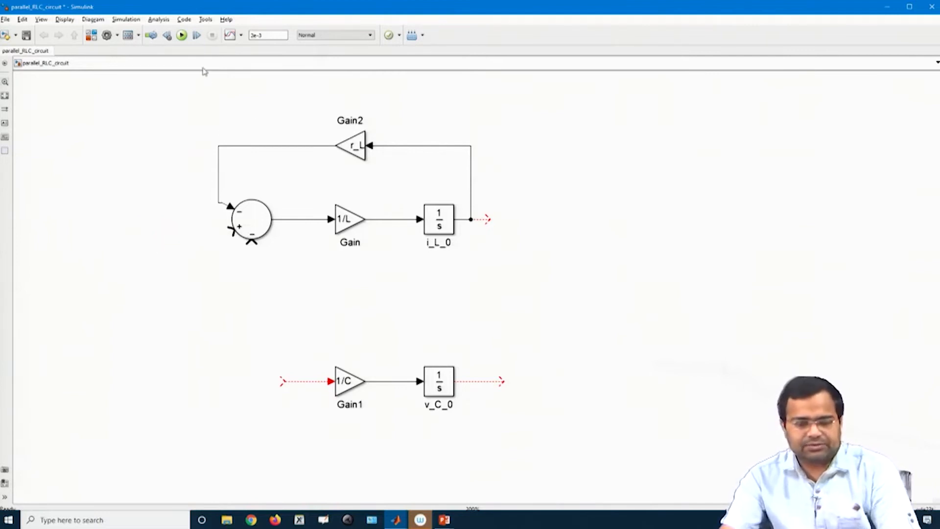
Add a Pulse Generator from the Sources library, named Vin, and connect it to the upper Sum block's plus input
{"action": "left_click", "coordinate": [91, 34]}
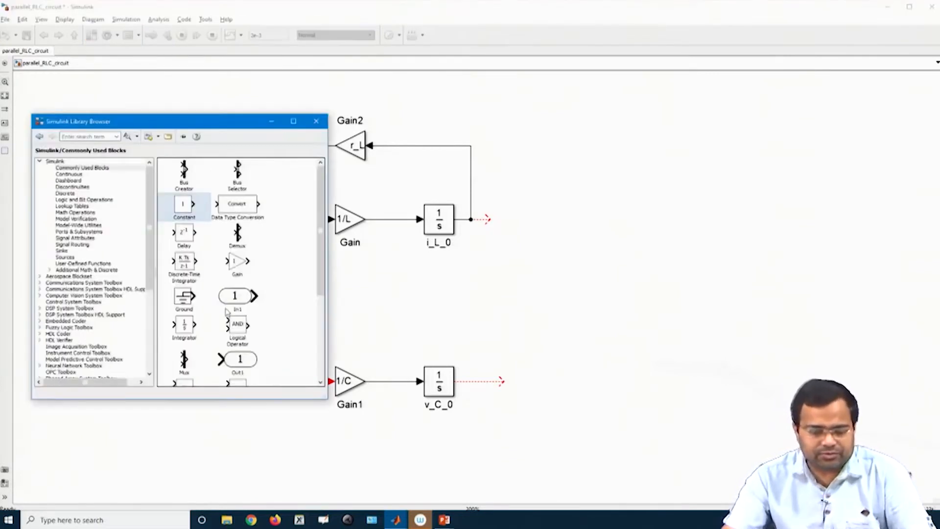
{"action": "left_click", "coordinate": [66, 257]}
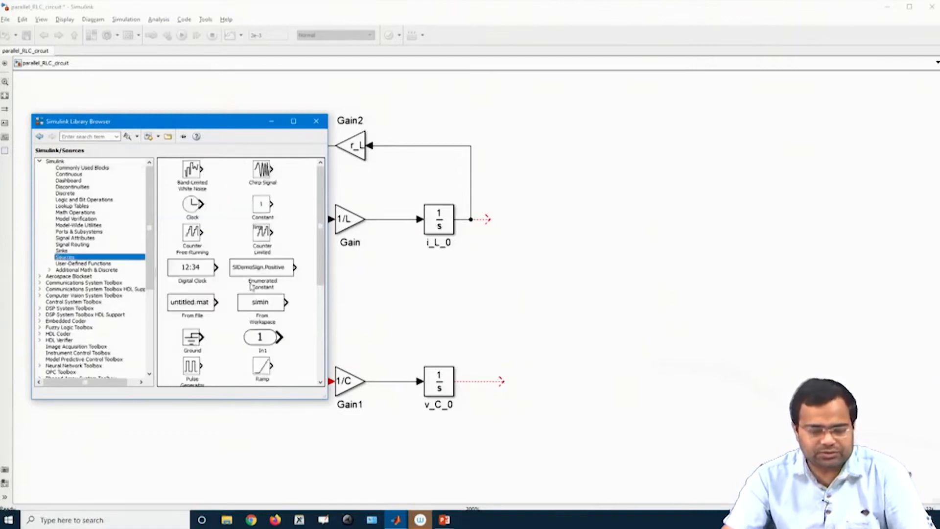
{"action": "left_click_drag", "start_coordinate": [192, 367], "coordinate": [140, 241]}
{"action": "left_click", "coordinate": [134, 258]}
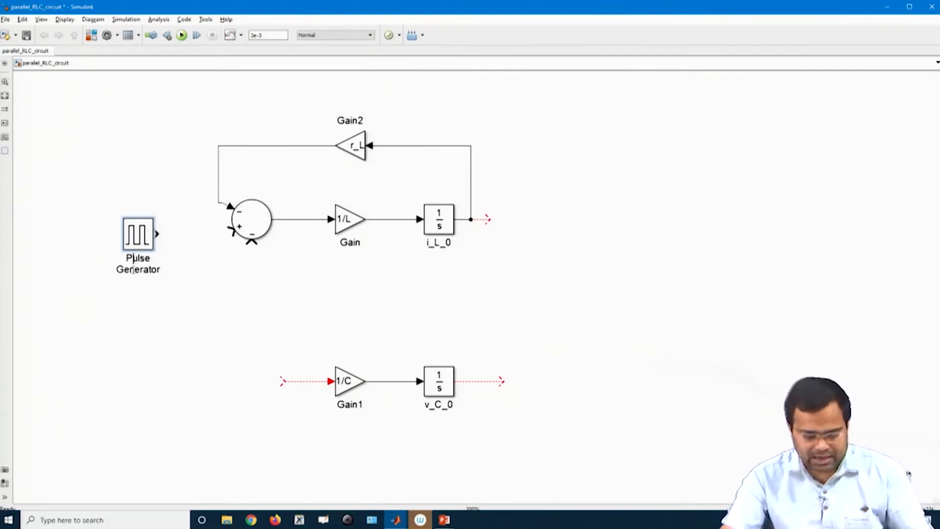
{"action": "key", "text": "ctrl+a"}
{"action": "type", "text": "Vn"}
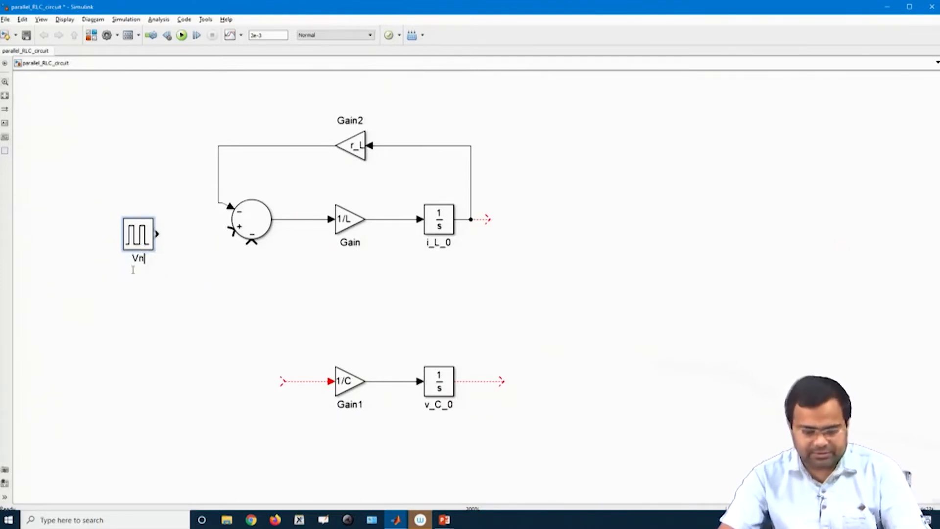
{"action": "key", "text": "BackSpace"}
{"action": "type", "text": "in"}
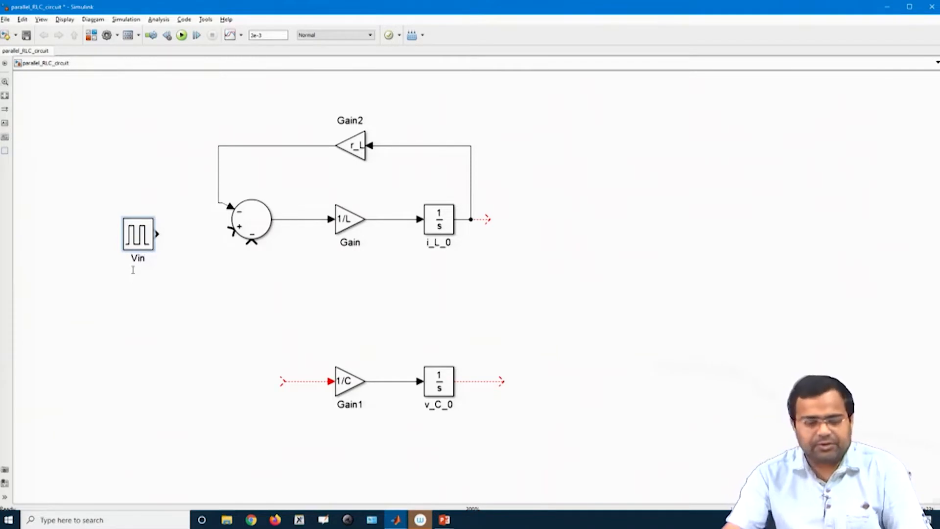
{"action": "left_click", "coordinate": [133, 300]}
{"action": "left_click_drag", "start_coordinate": [164, 233], "coordinate": [229, 232]}
{"action": "left_click_drag", "start_coordinate": [143, 240], "coordinate": [143, 245]}
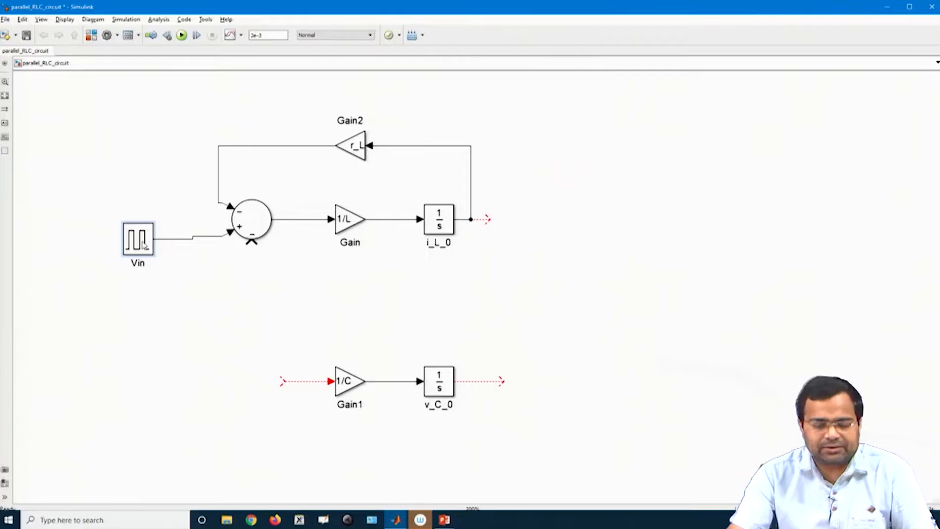
Set the period of the Vin pulse generator to 1e-3 seconds
{"action": "double_click", "coordinate": [143, 245]}
{"action": "left_click", "coordinate": [189, 309]}
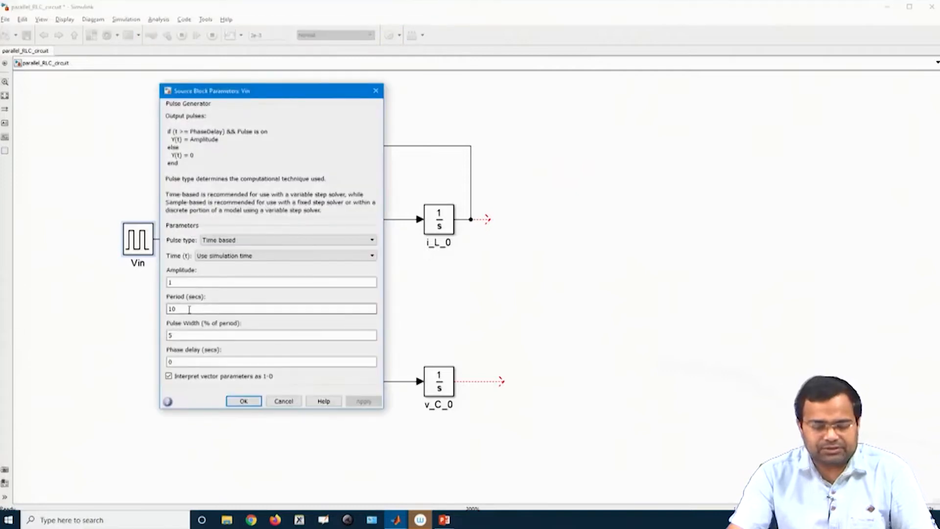
{"action": "double_click", "coordinate": [188, 309]}
{"action": "type", "text": "1"}
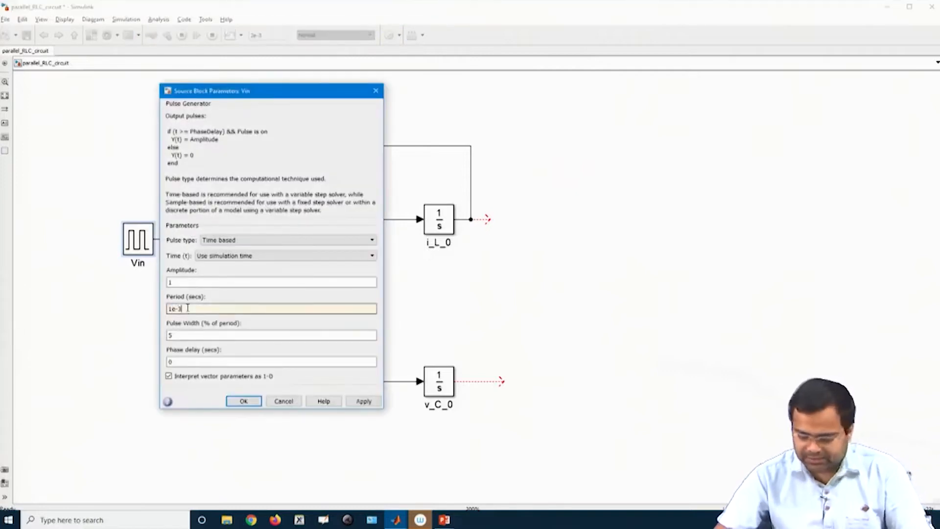
{"action": "key", "text": "Return"}
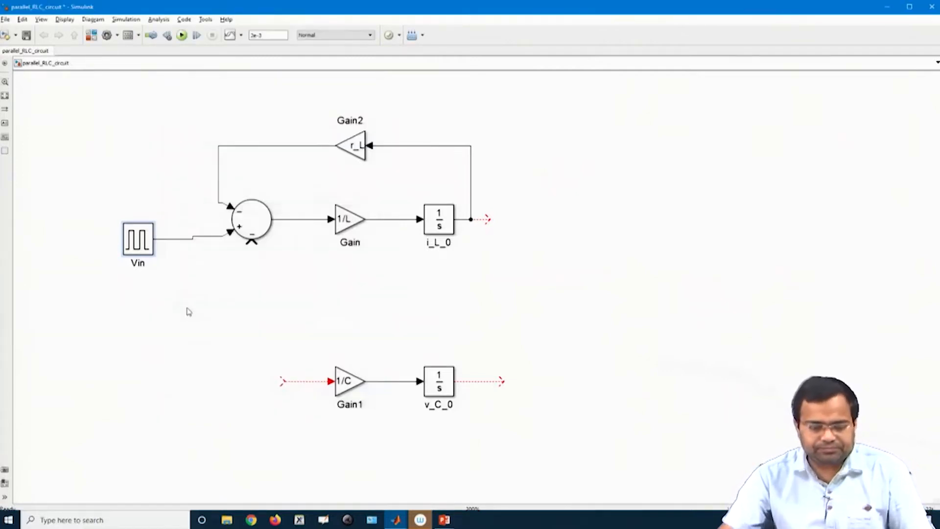
Set Vin's amplitude to 10 and its pulse width to 5 percent, and shift the block slightly away from the Sum block
{"action": "double_click", "coordinate": [139, 243]}
{"action": "left_click", "coordinate": [192, 283]}
{"action": "double_click", "coordinate": [193, 283]}
{"action": "type", "text": "10"}
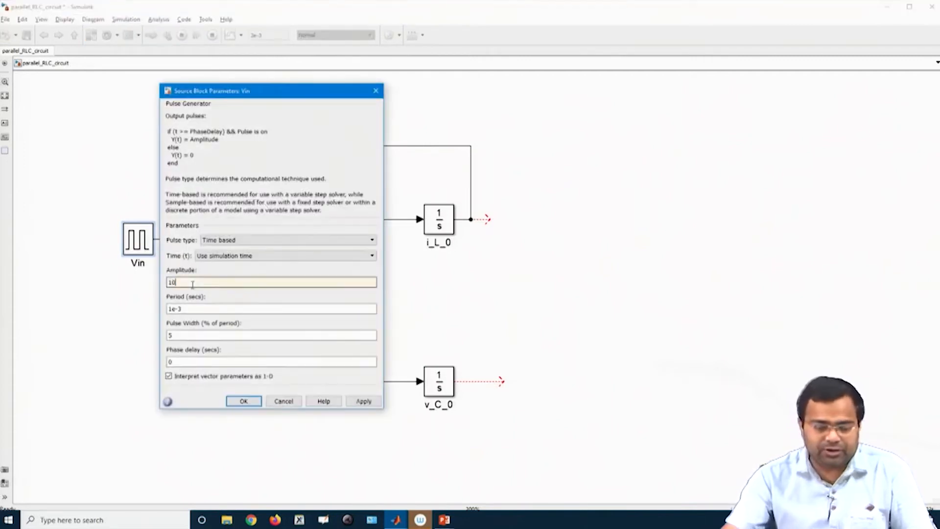
{"action": "double_click", "coordinate": [196, 334]}
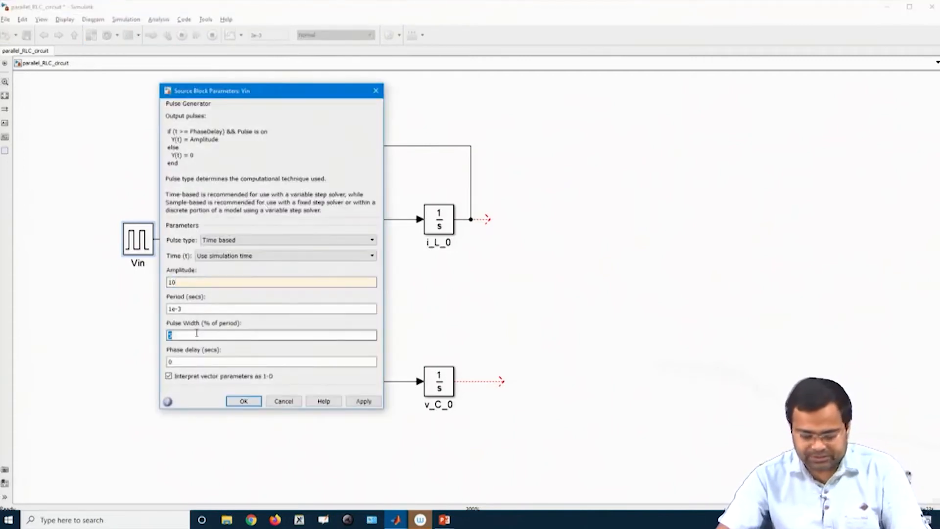
{"action": "type", "text": "5"}
{"action": "key", "text": "Return"}
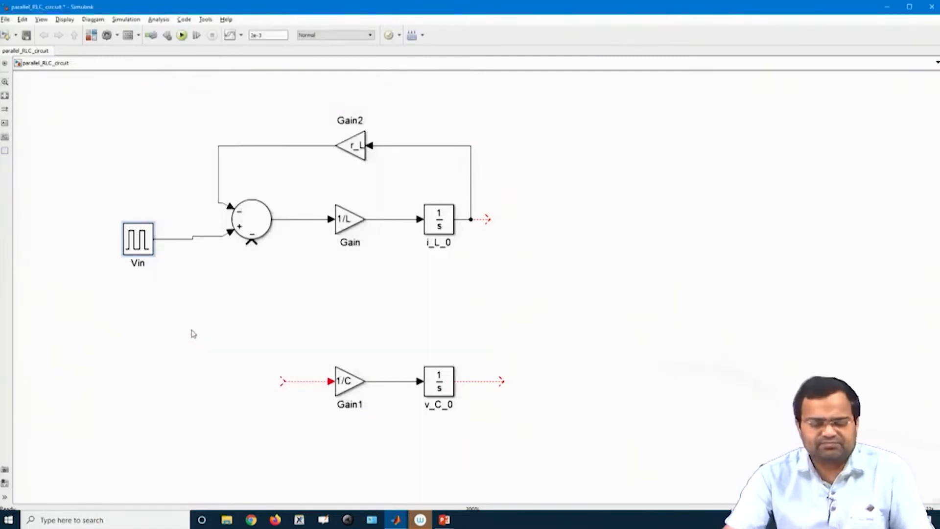
{"action": "left_click_drag", "start_coordinate": [143, 247], "coordinate": [137, 247]}
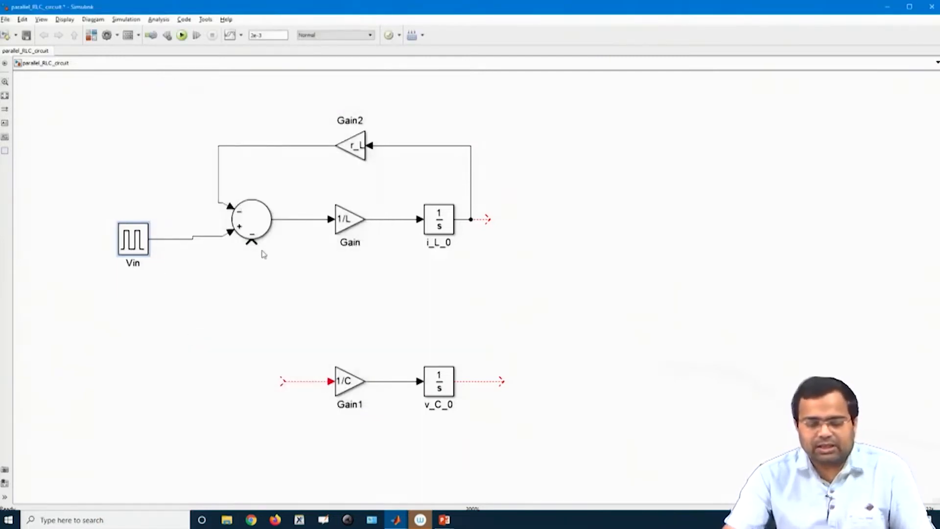
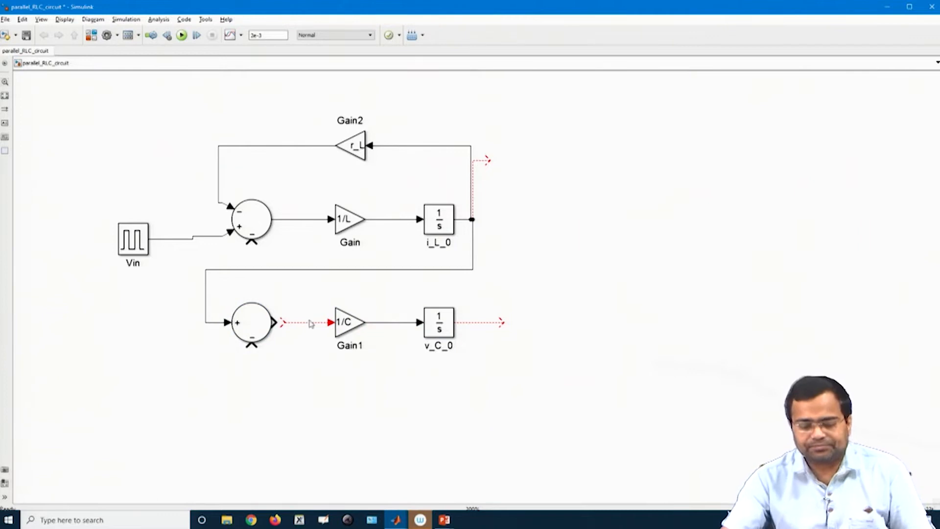
Connect the lower Sum block's output to the open input line of the 1/C gain
{"action": "left_click_drag", "start_coordinate": [282, 323], "coordinate": [274, 322]}
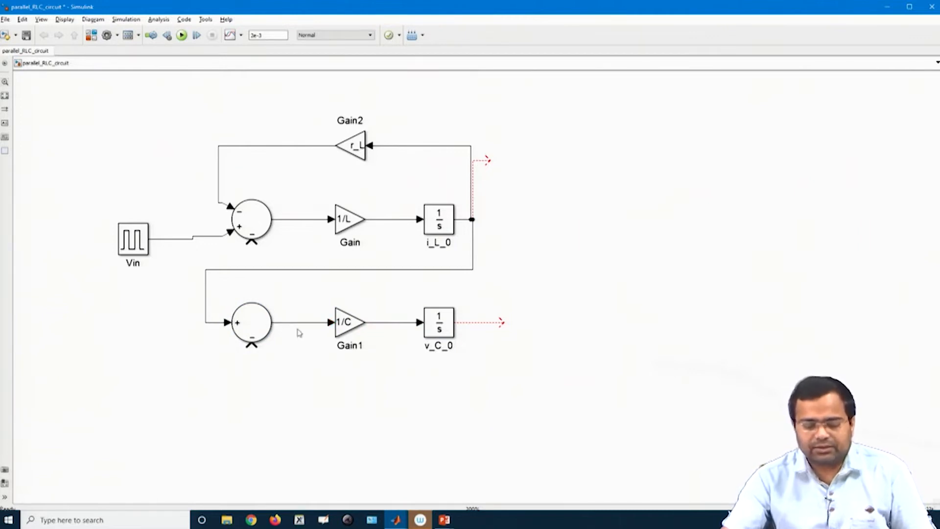
{"action": "left_click", "coordinate": [297, 324]}
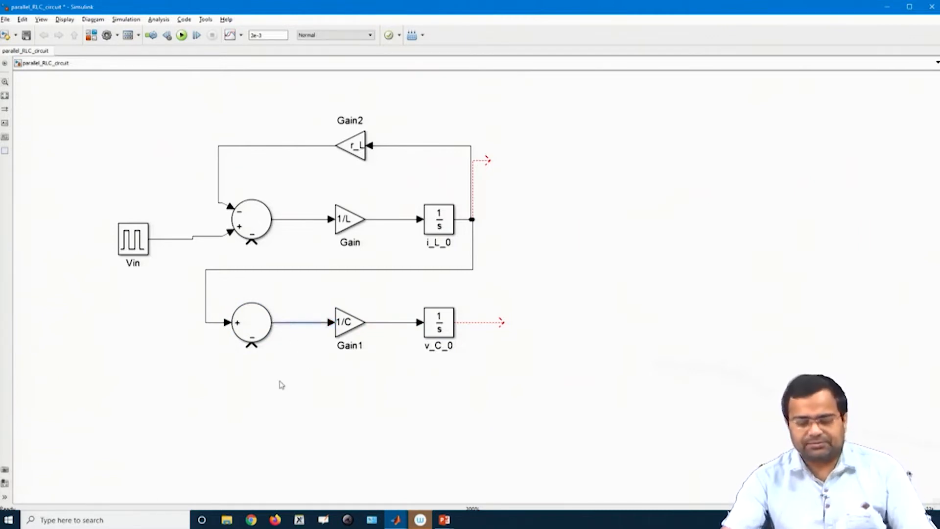
Place a copy of the lower Sum block below the v_C_0 integrator, with its output facing away from the integrator chain
{"action": "left_click", "coordinate": [251, 323]}
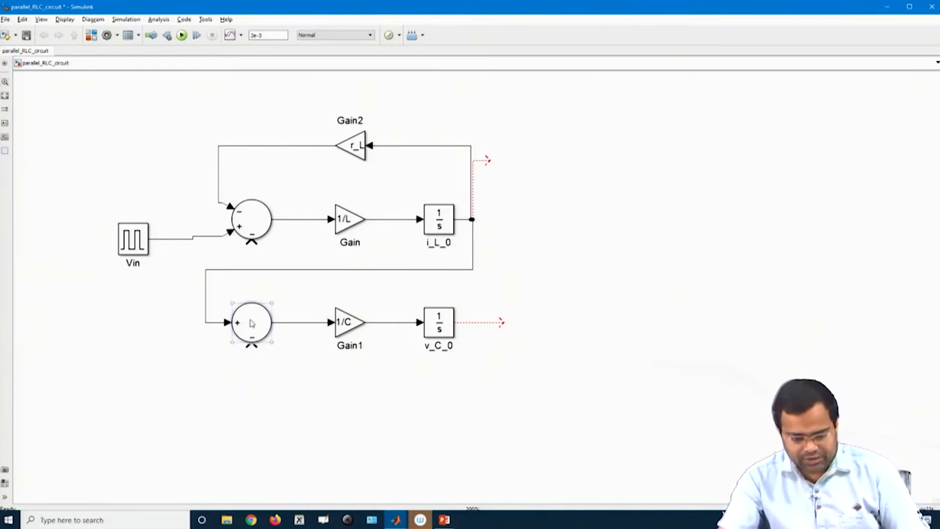
{"action": "key", "text": "ctrl+v"}
{"action": "left_click_drag", "start_coordinate": [386, 430], "coordinate": [479, 410]}
{"action": "key", "text": "ctrl+r"}
{"action": "key", "text": "ctrl+r"}
{"action": "key", "text": "ctrl+r"}
{"action": "key", "text": "ctrl+r"}
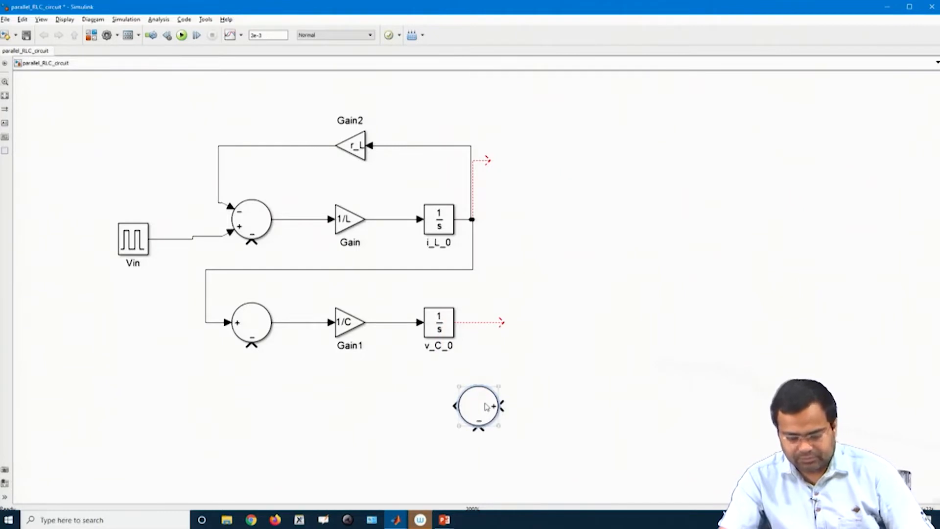
{"action": "left_click_drag", "start_coordinate": [483, 410], "coordinate": [508, 410]}
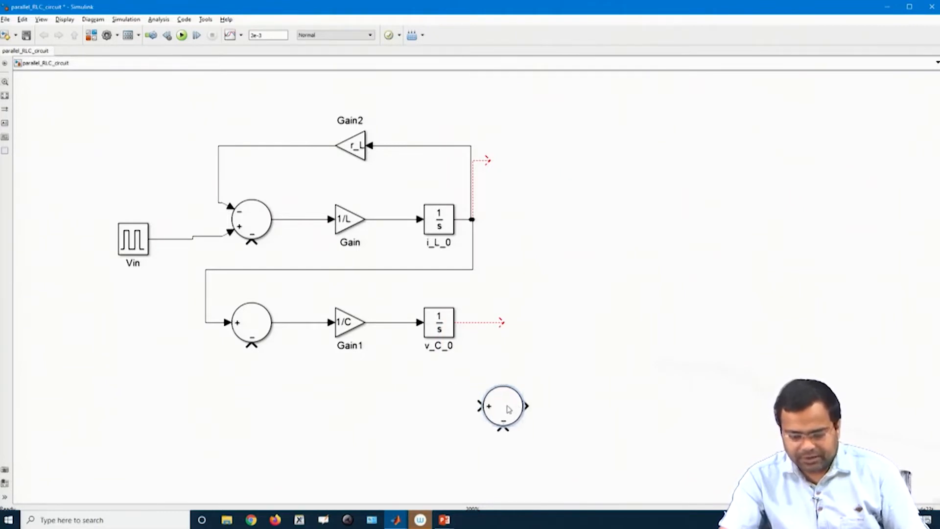
Change the new Sum block's minus sign to plus and connect its first input to the v_C_0 integrator's output
{"action": "double_click", "coordinate": [508, 410]}
{"action": "left_click", "coordinate": [574, 416]}
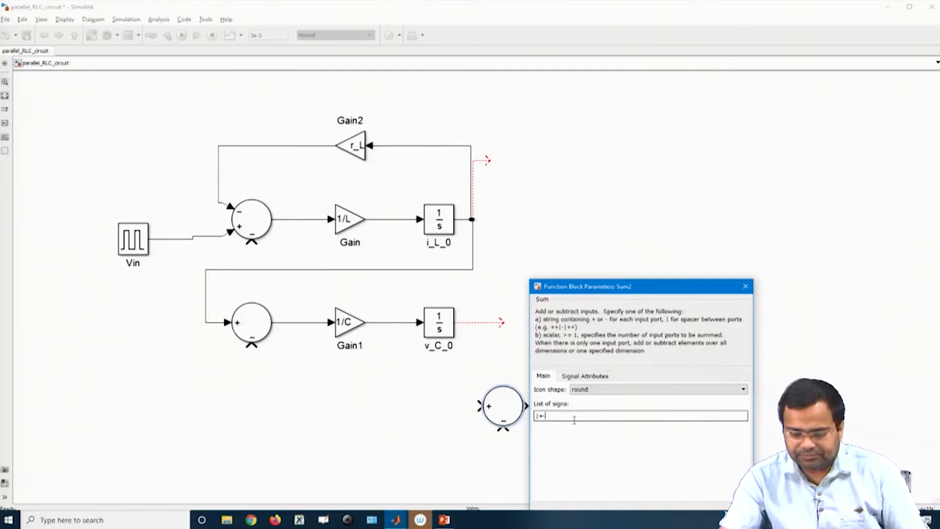
{"action": "key", "text": "BackSpace"}
{"action": "key", "text": "Return"}
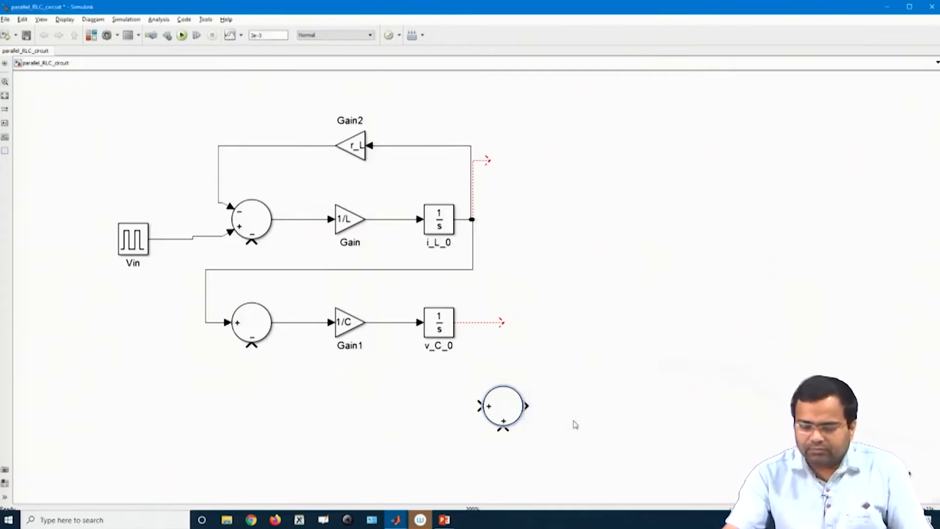
{"action": "left_click_drag", "start_coordinate": [479, 403], "coordinate": [470, 324]}
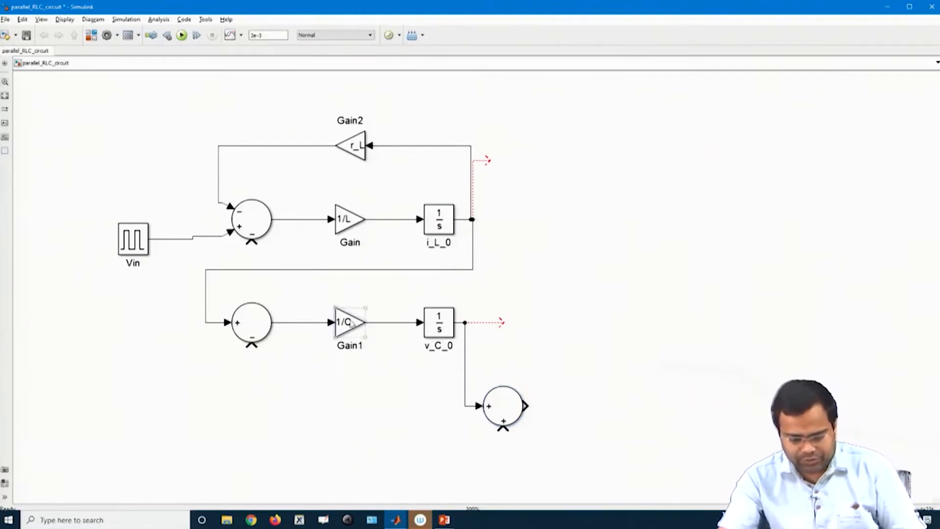
Place a copy of the 1/C gain below the original and set its gain to r_C
{"action": "key", "text": "ctrl+v"}
{"action": "left_click_drag", "start_coordinate": [339, 438], "coordinate": [349, 399]}
{"action": "double_click", "coordinate": [348, 399]}
{"action": "type", "text": "r_C"}
{"action": "key", "text": "Return"}
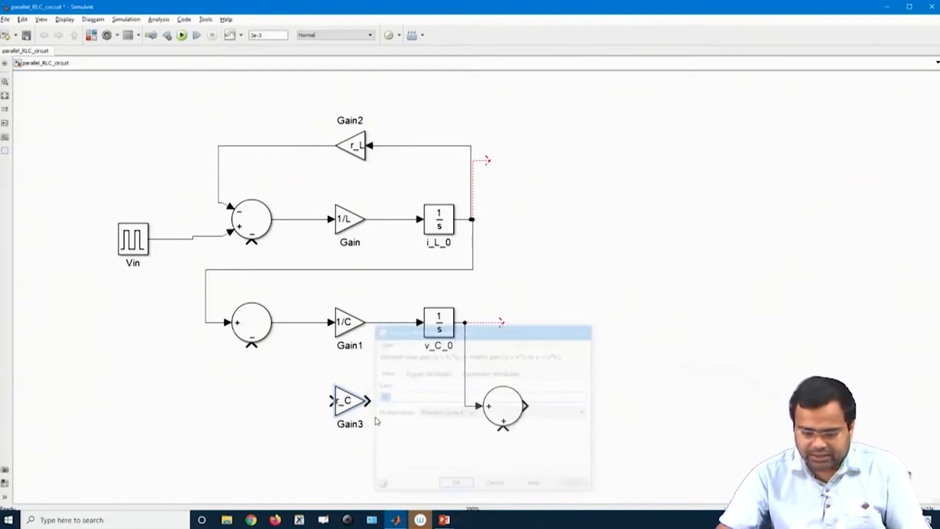
Connect the r_C gain between the lower Sum's output and the new Sum's second input, with the new Sum raised slightly above the r_C line
{"action": "mouse_move", "coordinate": [334, 415]}
{"action": "left_mouse_down"}
{"action": "mouse_move", "coordinate": [327, 423]}
{"action": "mouse_move", "coordinate": [349, 410]}
{"action": "mouse_move", "coordinate": [321, 400]}
{"action": "mouse_move", "coordinate": [287, 323]}
{"action": "left_mouse_up"}
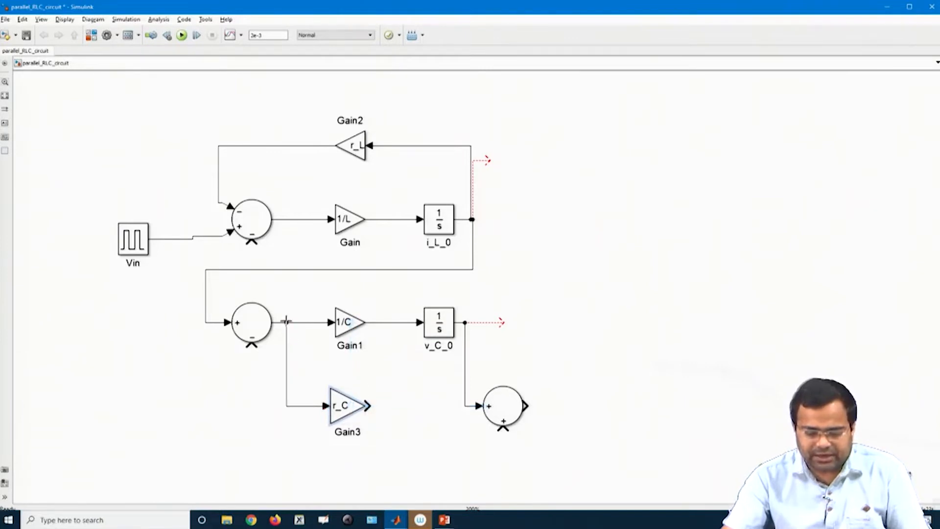
{"action": "left_click_drag", "start_coordinate": [369, 404], "coordinate": [502, 373]}
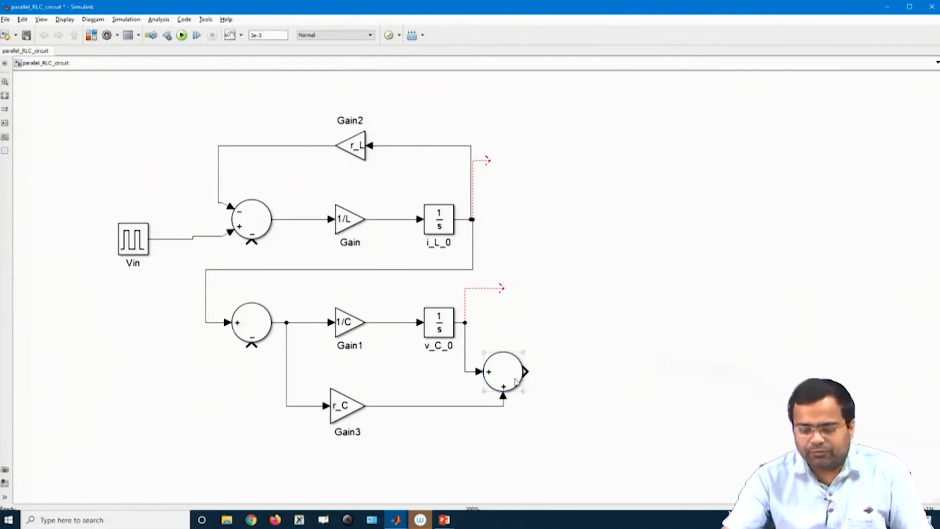
{"action": "left_click", "coordinate": [540, 435]}
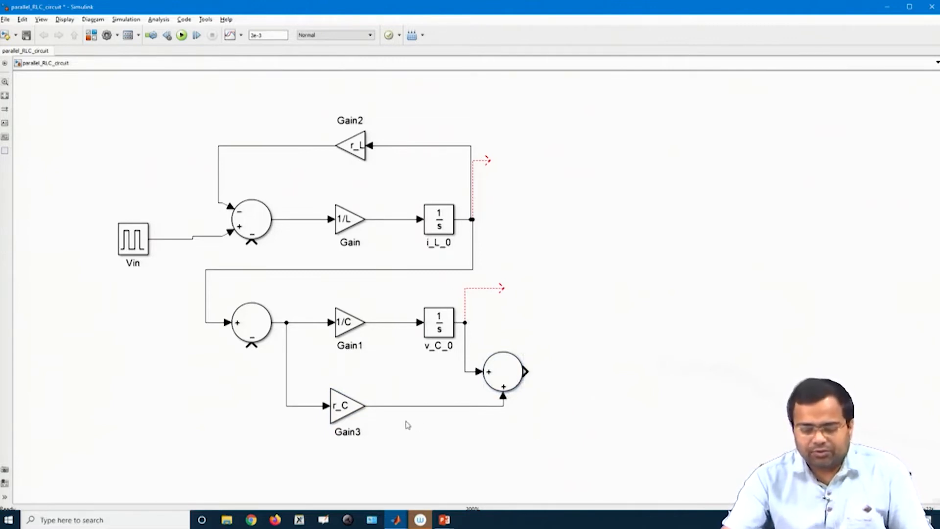
Place a copy of the r_C gain below the lower Sum block, rotated so its output faces up toward the Sum
{"action": "left_click", "coordinate": [342, 414]}
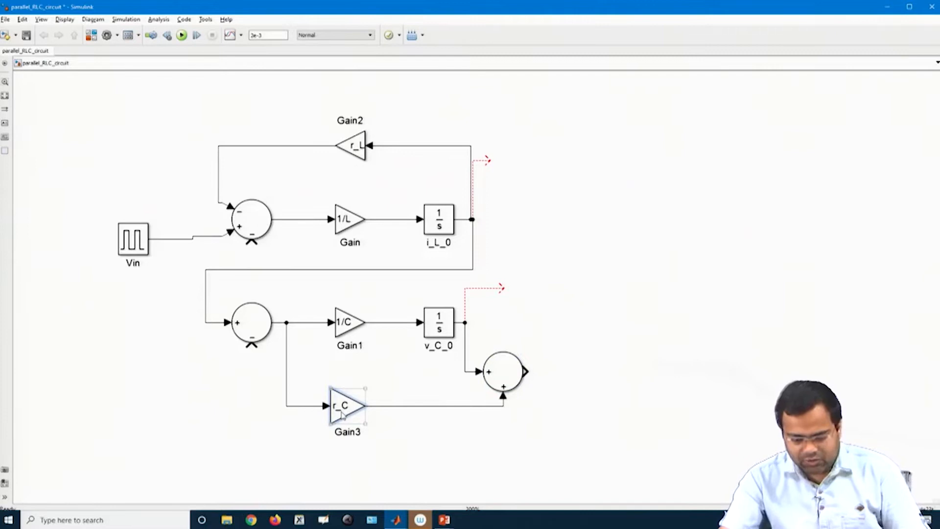
{"action": "left_click", "coordinate": [443, 463]}
{"action": "key", "text": "ctrl+v"}
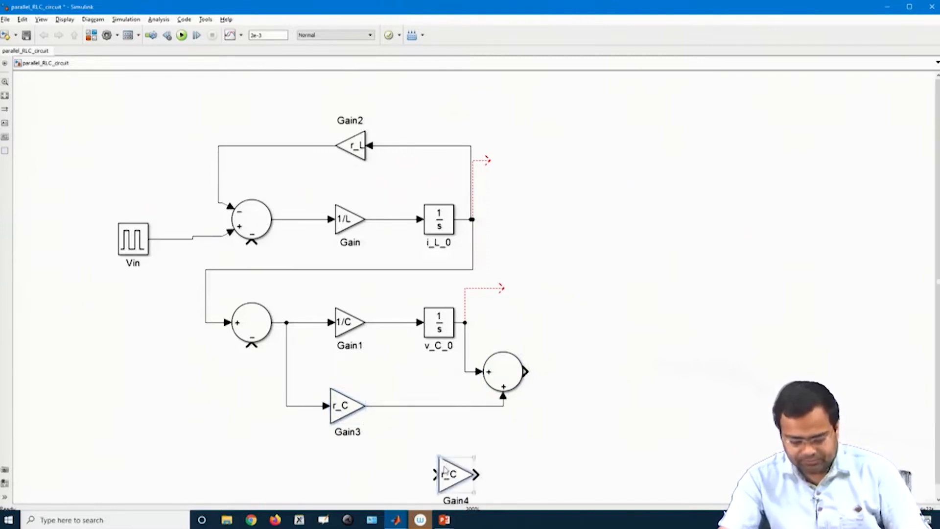
{"action": "key", "text": "ctrl+r"}
{"action": "key", "text": "ctrl+r"}
{"action": "left_click_drag", "start_coordinate": [438, 473], "coordinate": [250, 434]}
{"action": "key", "text": "ctrl+r"}
Set the upward-facing gain below the lower Sum to 1/R
{"action": "double_click", "coordinate": [250, 433]}
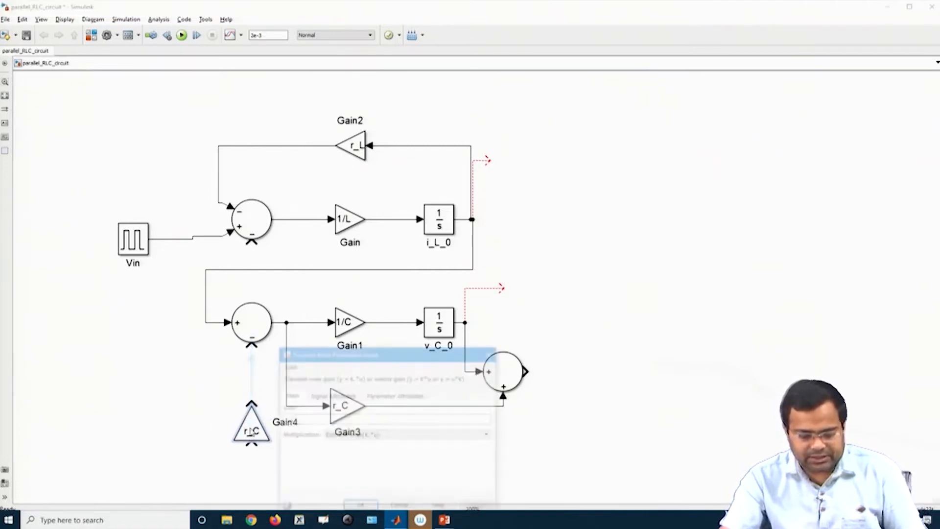
{"action": "type", "text": "1/"}
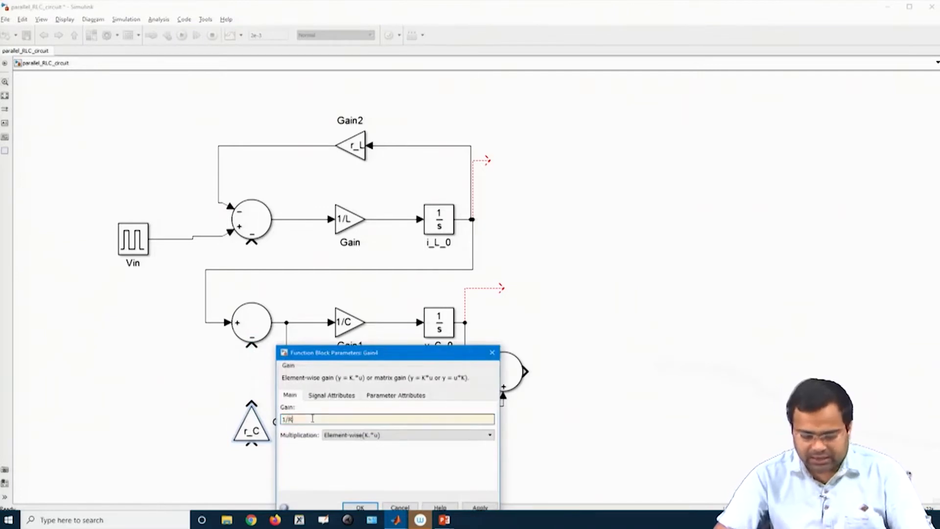
{"action": "type", "text": "R"}
{"action": "key", "text": "Return"}
Connect the 1/R gain between the output Sum and the lower Sum's minus input, and shift the gain clear of the r_C branch
{"action": "left_click_drag", "start_coordinate": [252, 444], "coordinate": [526, 374]}
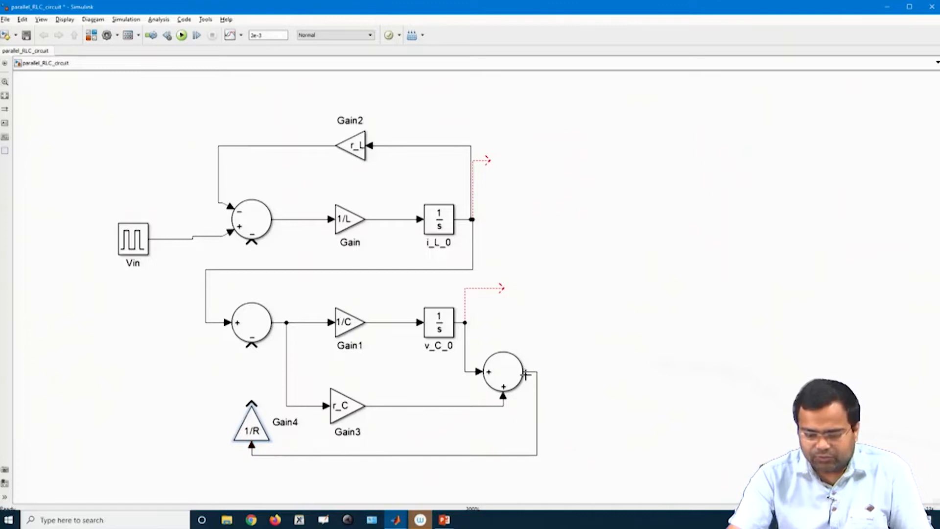
{"action": "left_click_drag", "start_coordinate": [251, 402], "coordinate": [251, 348]}
{"action": "left_click_drag", "start_coordinate": [245, 416], "coordinate": [226, 396]}
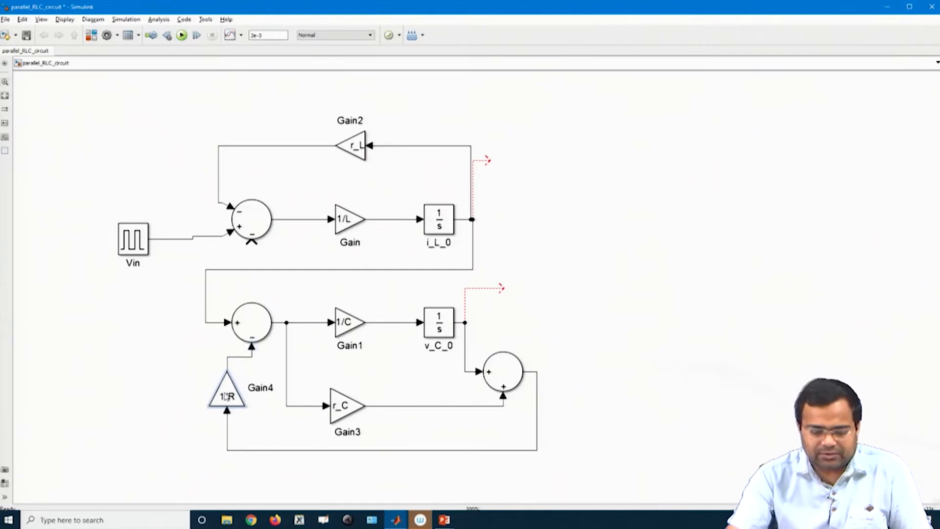
{"action": "left_click", "coordinate": [467, 472]}
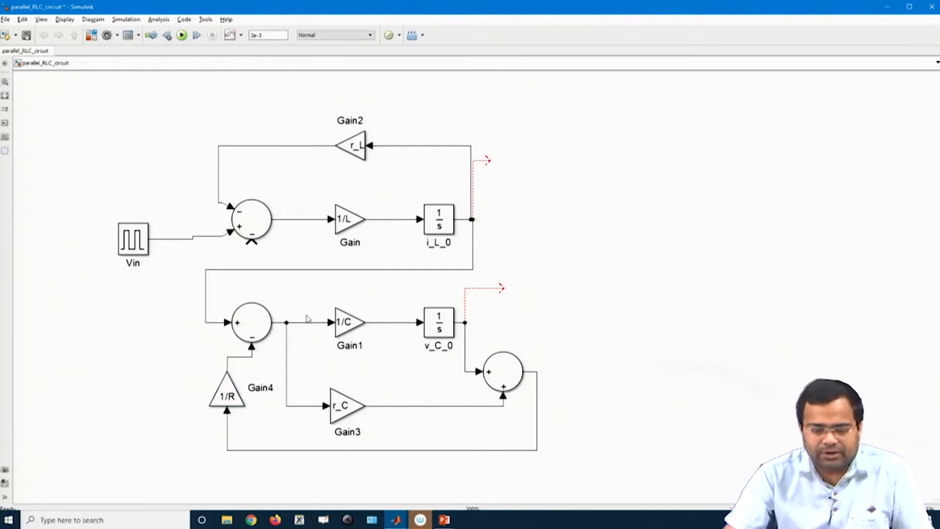
Connect the upper Sum's open minus input to the output Sum's line, and reroute the unconnected branches of both integrators
{"action": "mouse_move", "coordinate": [250, 240]}
{"action": "left_mouse_down"}
{"action": "mouse_move", "coordinate": [231, 249]}
{"action": "mouse_move", "coordinate": [170, 389]}
{"action": "mouse_move", "coordinate": [185, 444]}
{"action": "mouse_move", "coordinate": [337, 458]}
{"action": "mouse_move", "coordinate": [542, 454]}
{"action": "mouse_move", "coordinate": [535, 373]}
{"action": "left_mouse_up"}
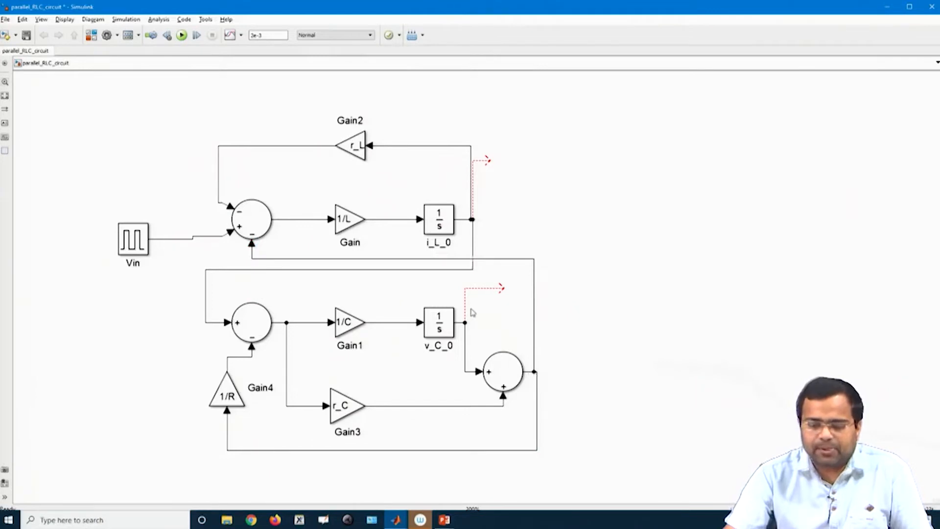
{"action": "mouse_move", "coordinate": [487, 290]}
{"action": "left_mouse_down"}
{"action": "mouse_move", "coordinate": [496, 319]}
{"action": "mouse_move", "coordinate": [490, 301]}
{"action": "left_mouse_up"}
{"action": "left_click_drag", "start_coordinate": [484, 161], "coordinate": [500, 219]}
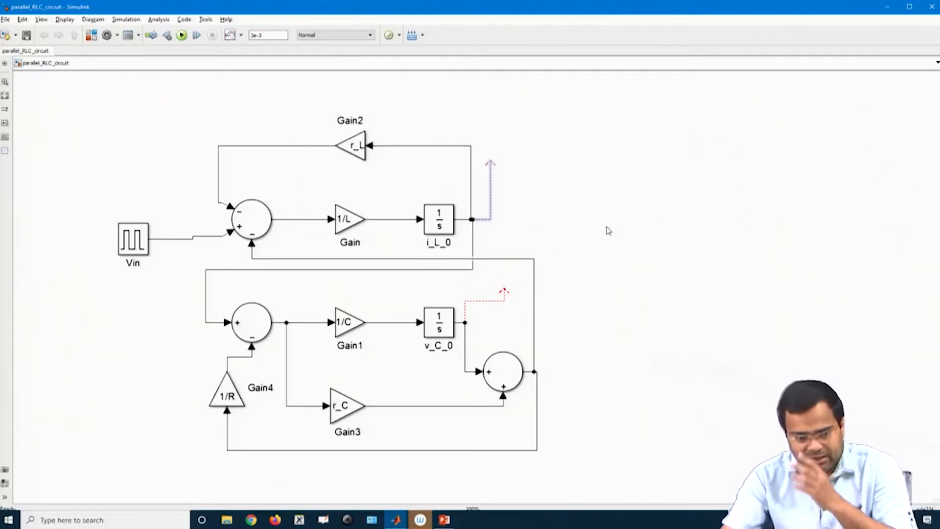
Add a Scope block from the Sinks library beside the i_L_0 integrator's output
{"action": "left_click", "coordinate": [92, 36]}
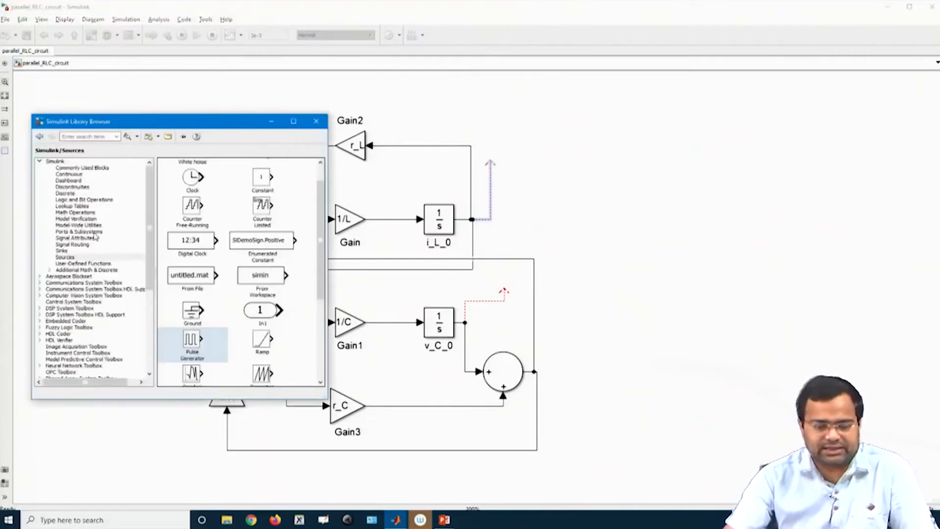
{"action": "left_click", "coordinate": [62, 251]}
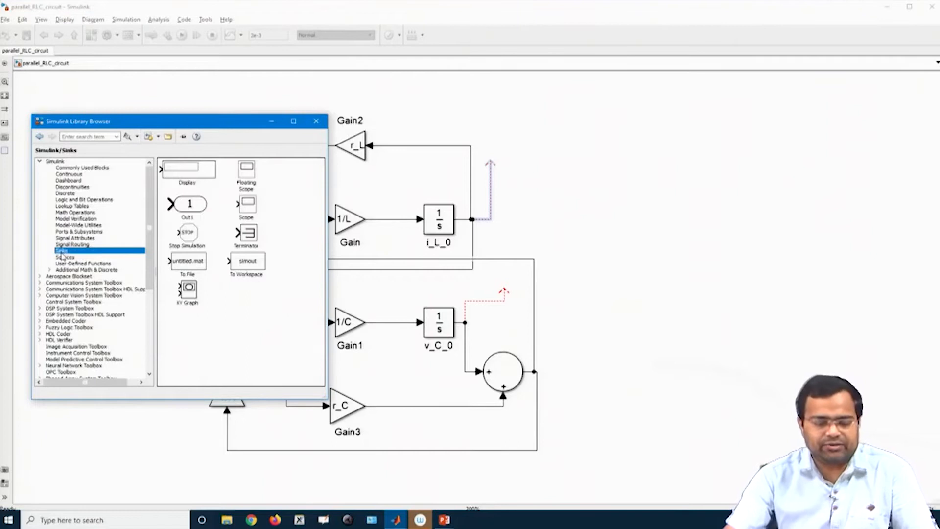
{"action": "left_click_drag", "start_coordinate": [249, 205], "coordinate": [592, 211]}
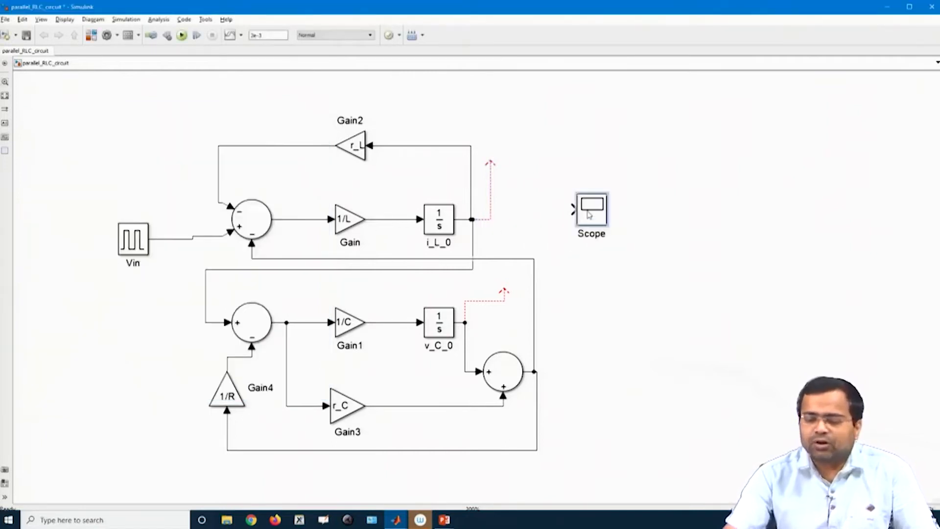
Open the Scope's parameters and set the number of axes to 3
{"action": "double_click", "coordinate": [594, 216]}
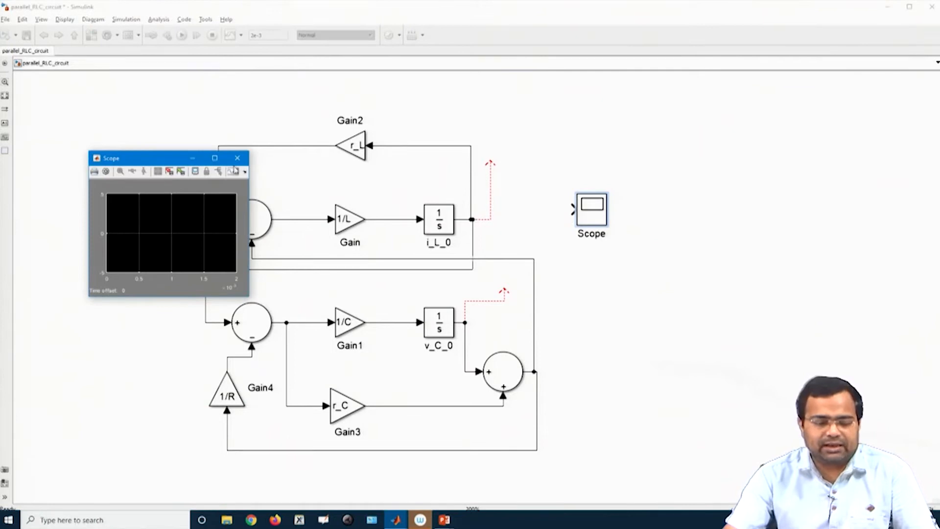
{"action": "left_click", "coordinate": [215, 158]}
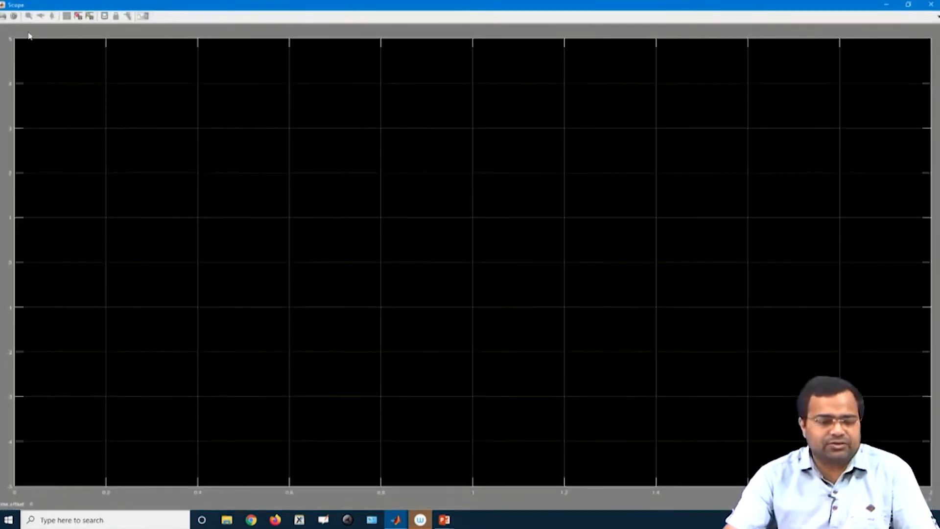
{"action": "left_click", "coordinate": [14, 16]}
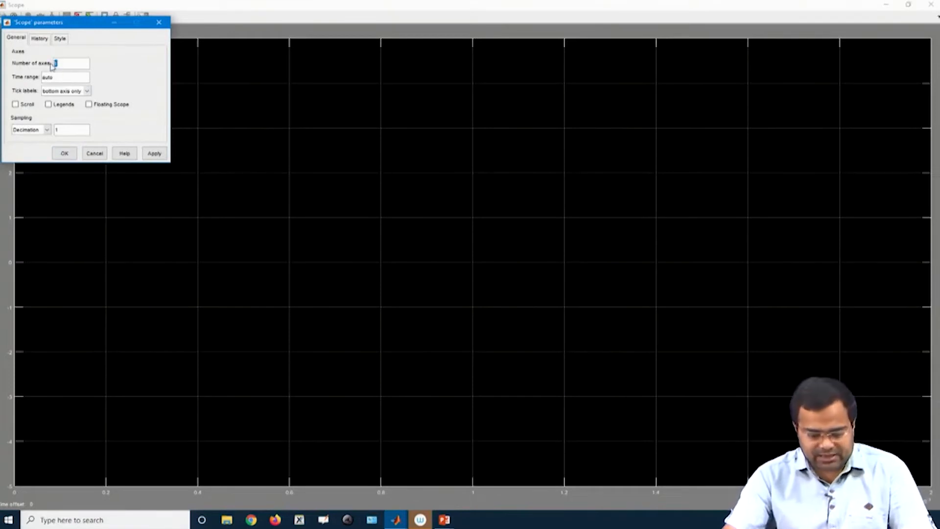
Turn off the Scope's data point limit and save its data to the workspace under the variable name result
{"action": "left_click", "coordinate": [40, 38]}
{"action": "left_click", "coordinate": [11, 57]}
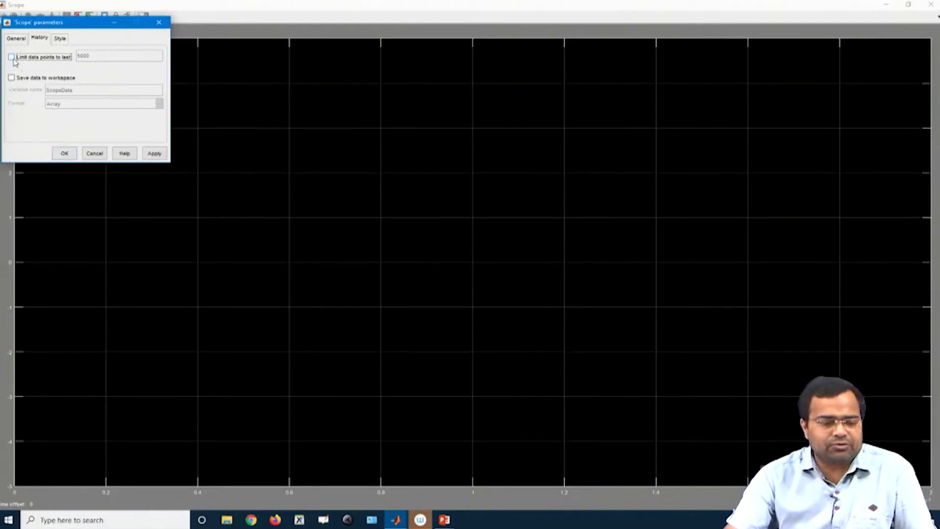
{"action": "left_click", "coordinate": [11, 77]}
{"action": "left_click", "coordinate": [73, 91]}
{"action": "left_click_drag", "start_coordinate": [73, 91], "coordinate": [46, 90]}
{"action": "type", "text": "result"}
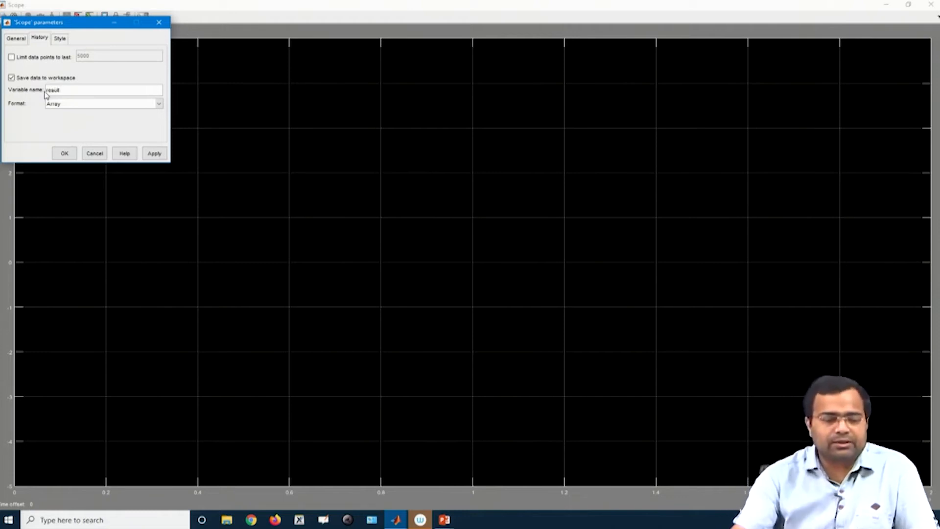
Set the saved Scope data format to Structure with time, apply the parameters, and minimize the Scope window
{"action": "left_click", "coordinate": [159, 103]}
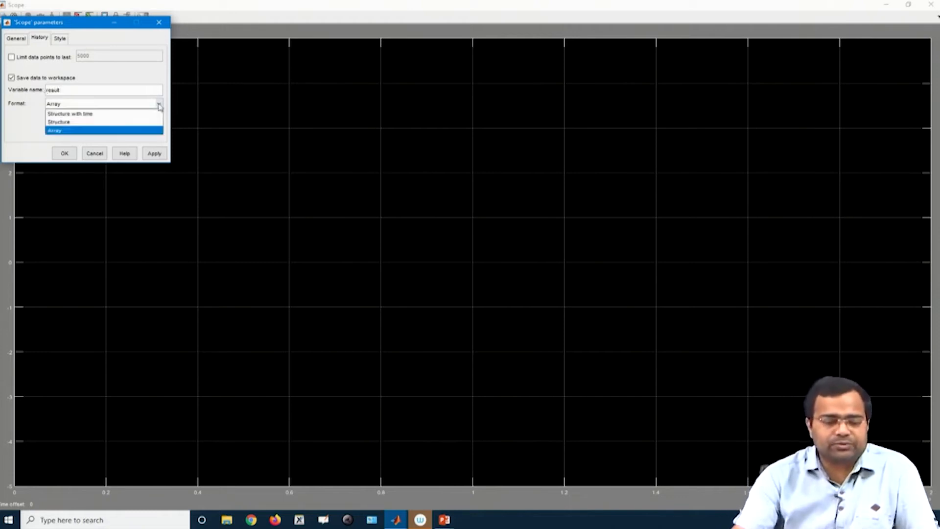
{"action": "left_click", "coordinate": [145, 119]}
{"action": "left_click", "coordinate": [154, 153]}
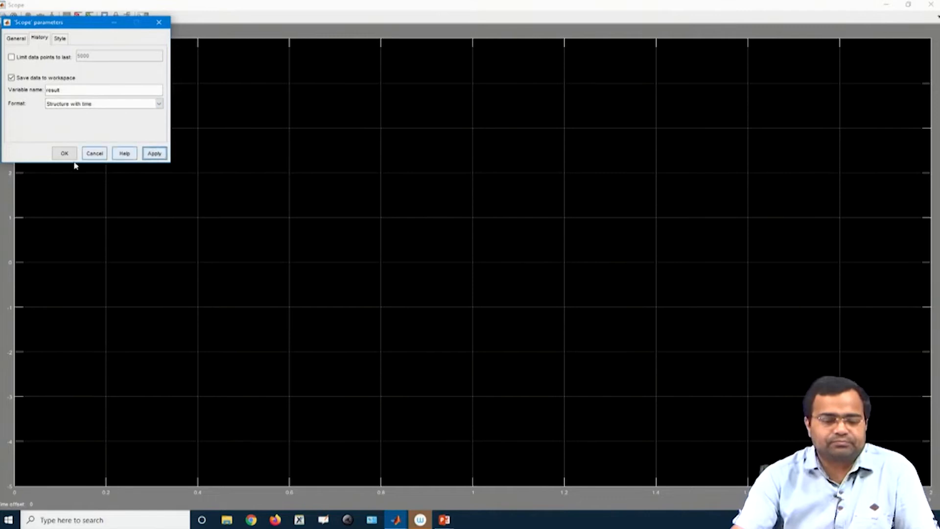
{"action": "left_click", "coordinate": [64, 153]}
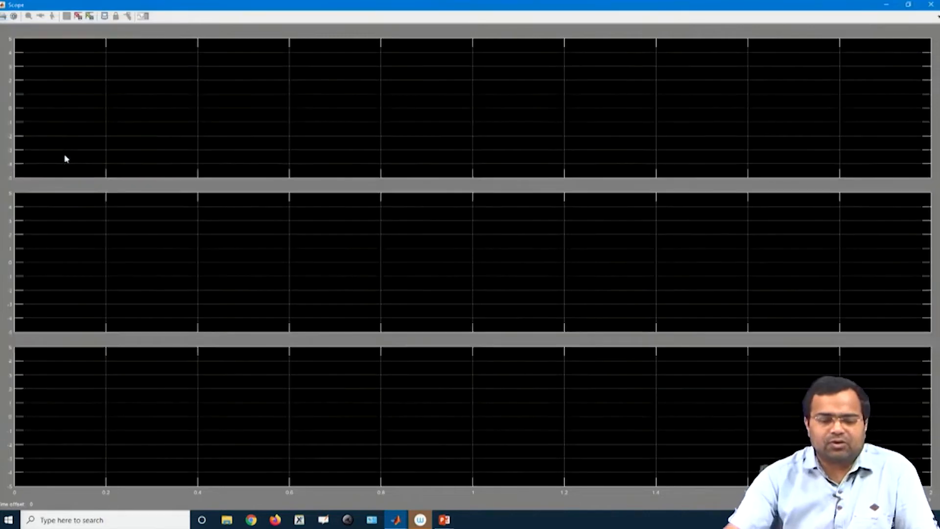
{"action": "left_click", "coordinate": [886, 5]}
Enlarge the Scope block and connect i_L_0's open branch to its first input
{"action": "left_click_drag", "start_coordinate": [597, 211], "coordinate": [608, 228]}
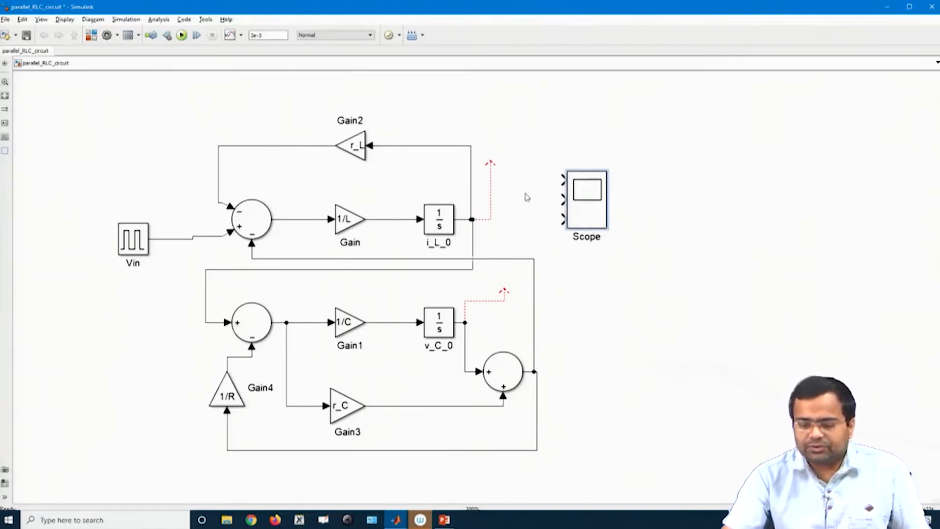
{"action": "left_click_drag", "start_coordinate": [490, 163], "coordinate": [532, 220]}
{"action": "left_click_drag", "start_coordinate": [580, 198], "coordinate": [504, 194]}
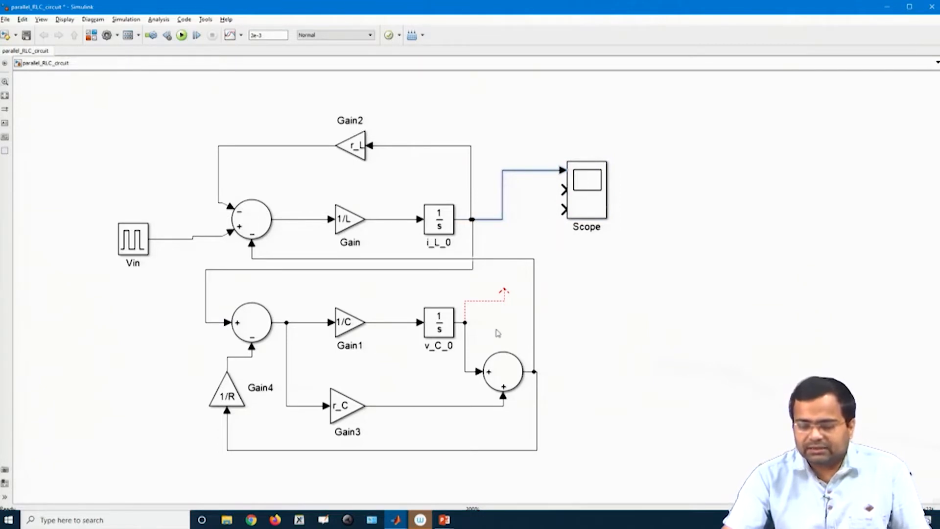
Replace v_C_0's open branch by wiring the Scope's second input to the output Sum's line and its third input to v_C_0's output
{"action": "left_click", "coordinate": [492, 302]}
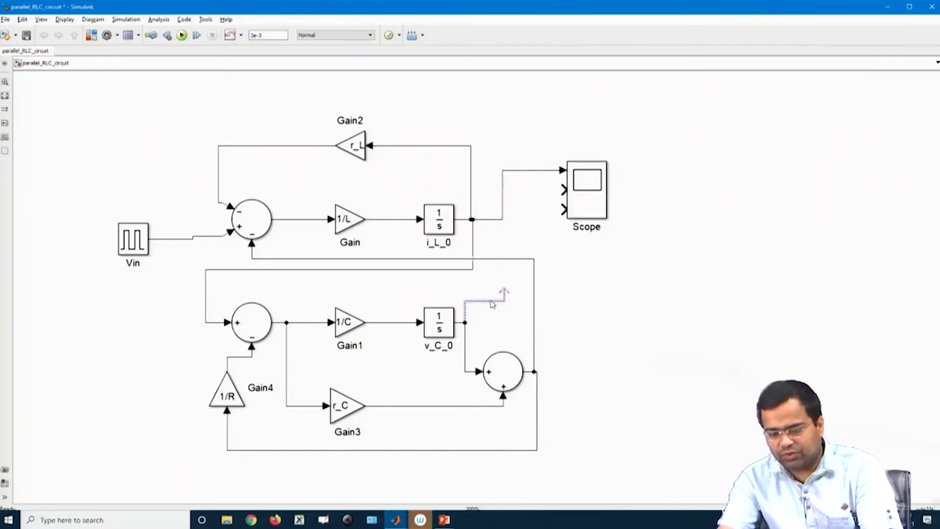
{"action": "left_click_drag", "start_coordinate": [562, 190], "coordinate": [534, 260]}
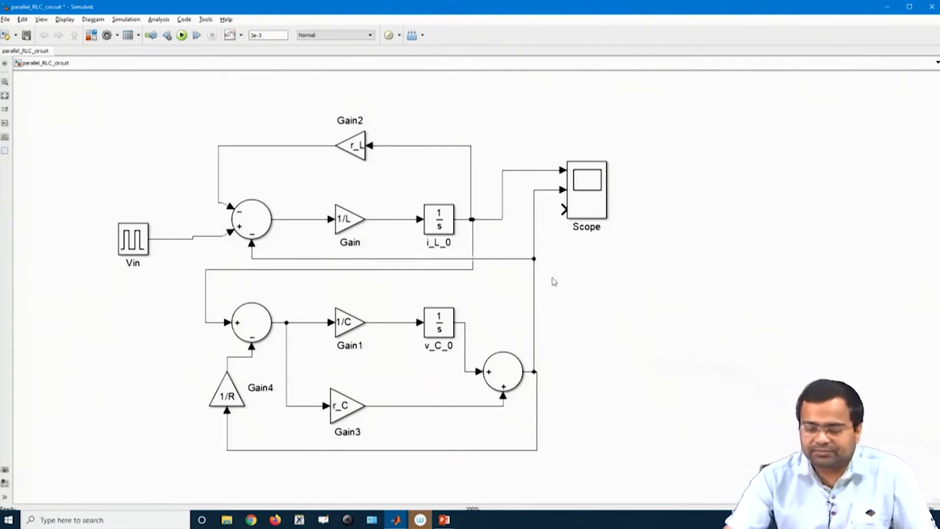
{"action": "left_click_drag", "start_coordinate": [563, 210], "coordinate": [465, 324]}
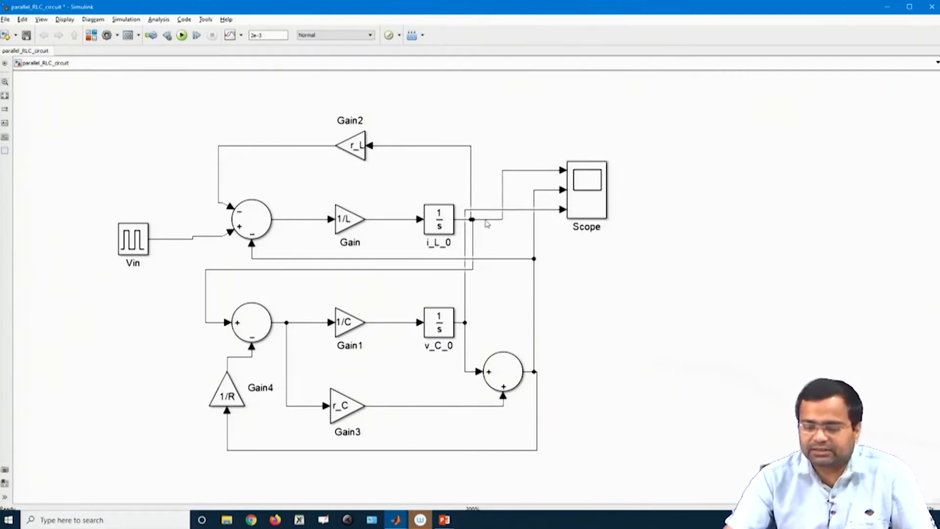
{"action": "left_click_drag", "start_coordinate": [487, 210], "coordinate": [507, 302]}
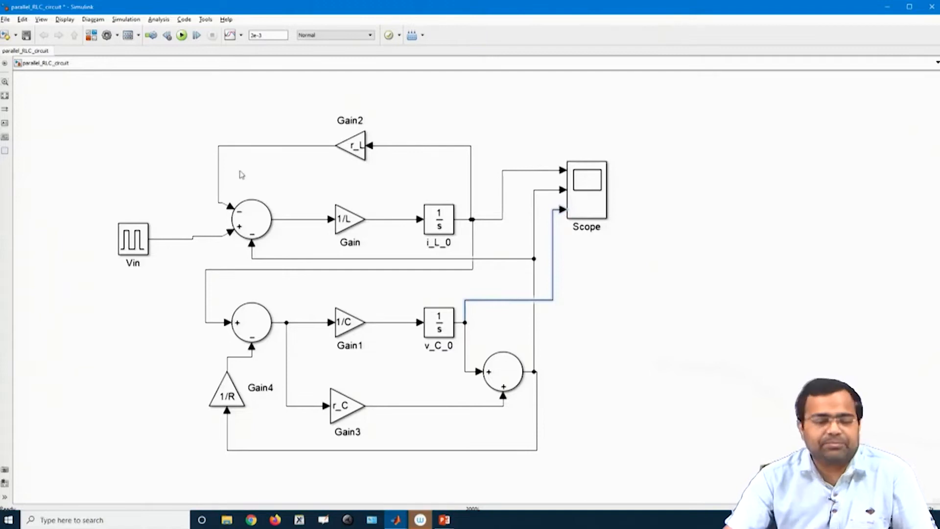
Run the simulation and open the Scope to view the three waveforms
{"action": "left_click", "coordinate": [182, 36]}
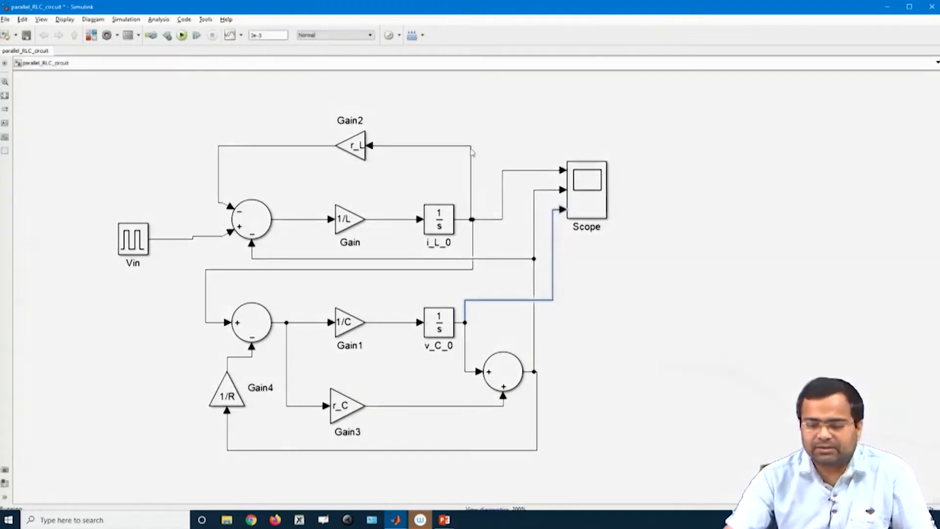
{"action": "double_click", "coordinate": [585, 189]}
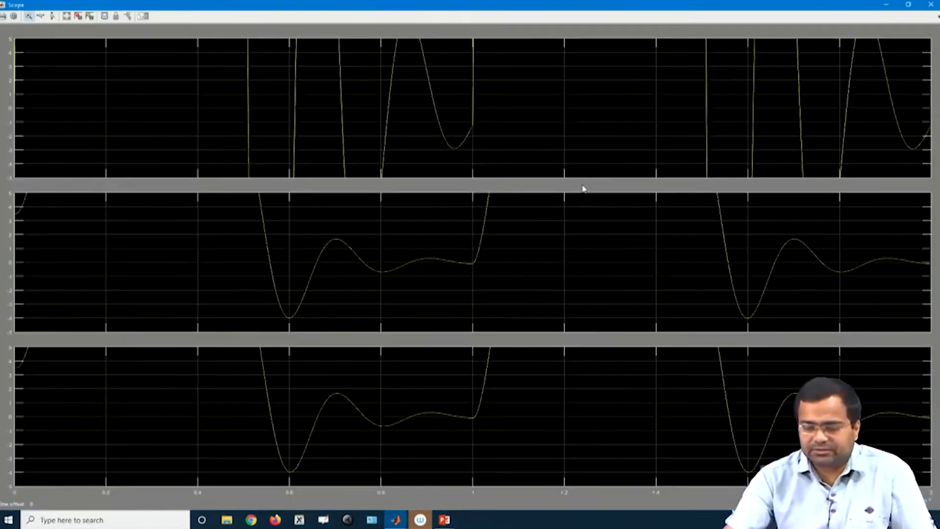
Autoscale the three Scope plots to show the full waveforms, and close the Scope window
{"action": "left_click", "coordinate": [66, 16]}
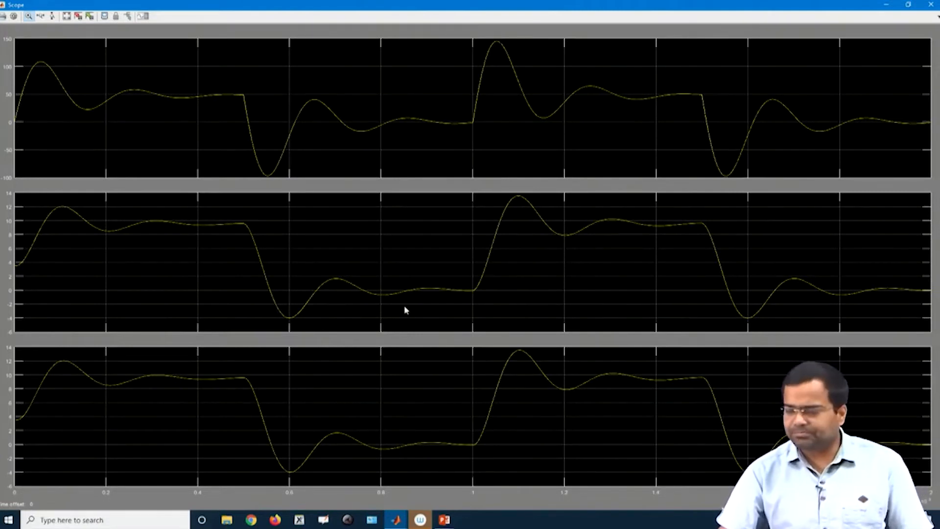
{"action": "left_click", "coordinate": [931, 5]}
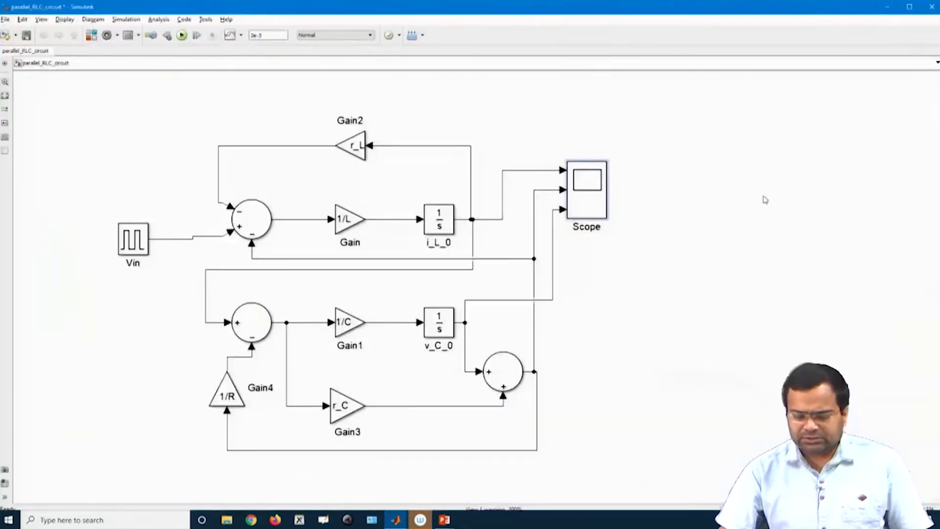
Replace the Scope's third input connection from v_C_0 with a branch from Vin's output line, routed below the rest of the diagram
{"action": "left_click", "coordinate": [554, 239]}
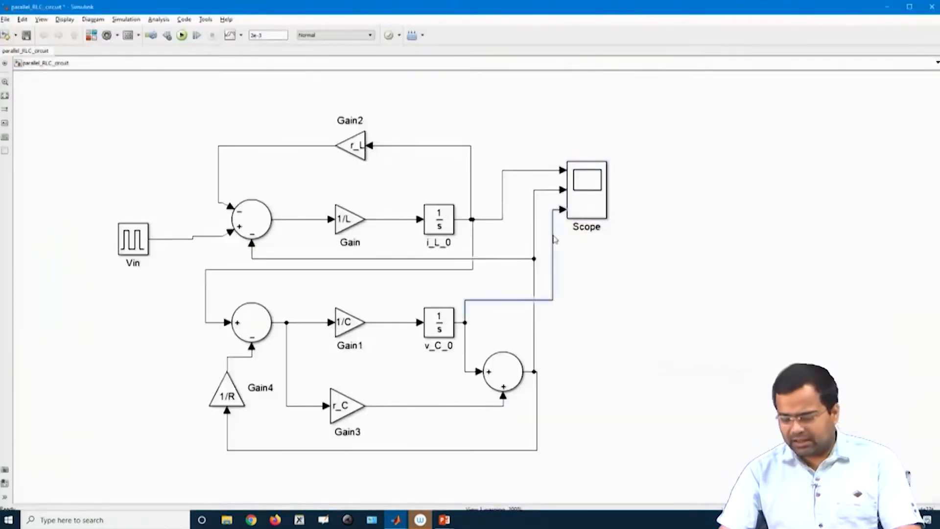
{"action": "key", "text": "Delete"}
{"action": "left_click_drag", "start_coordinate": [563, 210], "coordinate": [193, 239]}
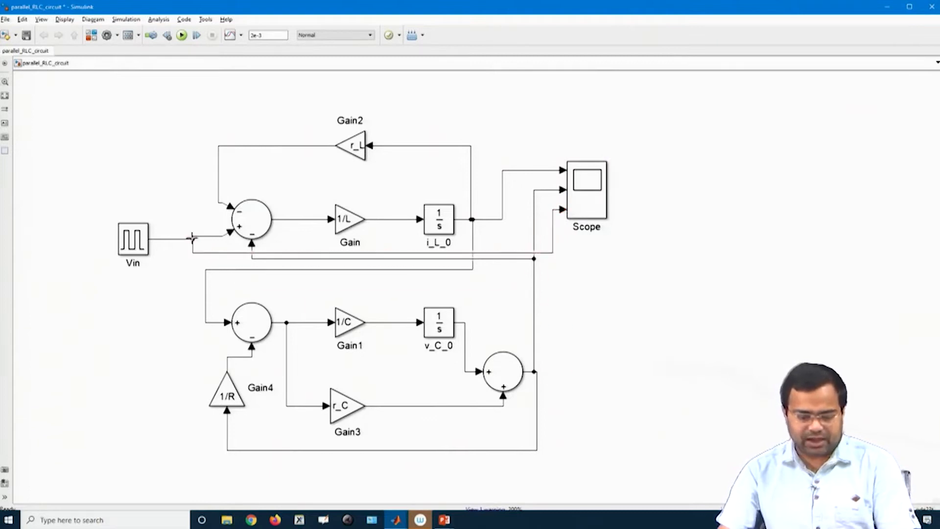
{"action": "left_click_drag", "start_coordinate": [511, 253], "coordinate": [531, 481]}
{"action": "left_click", "coordinate": [572, 393]}
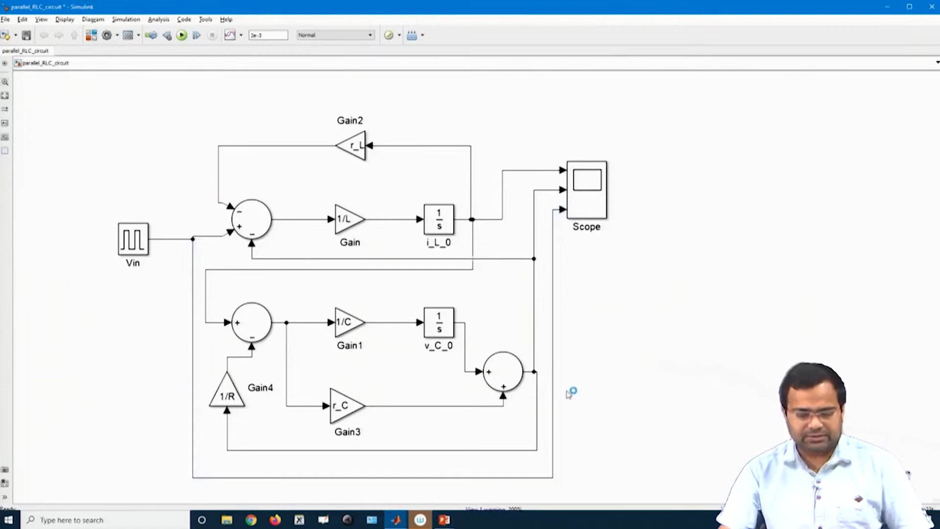
Save the parallel_RLC_circuit model and run the simulation
{"action": "left_click", "coordinate": [27, 36]}
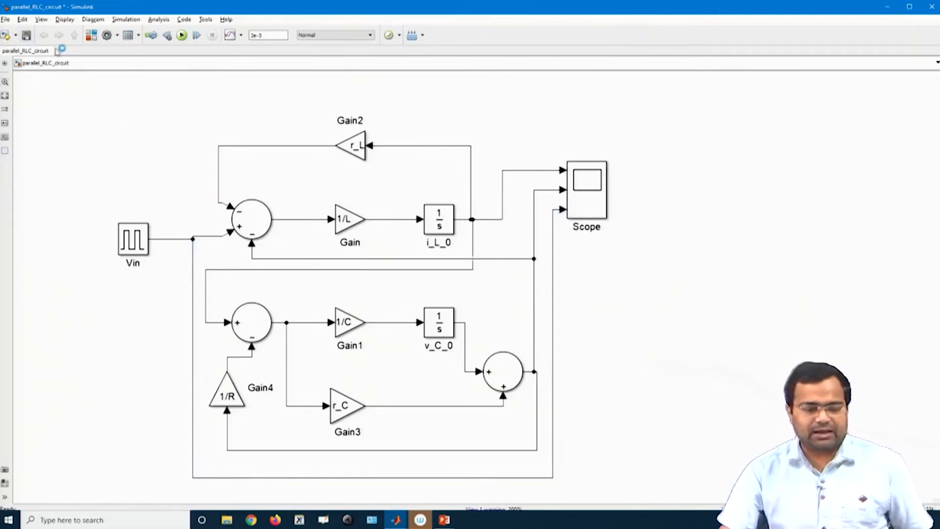
{"action": "left_click", "coordinate": [182, 36]}
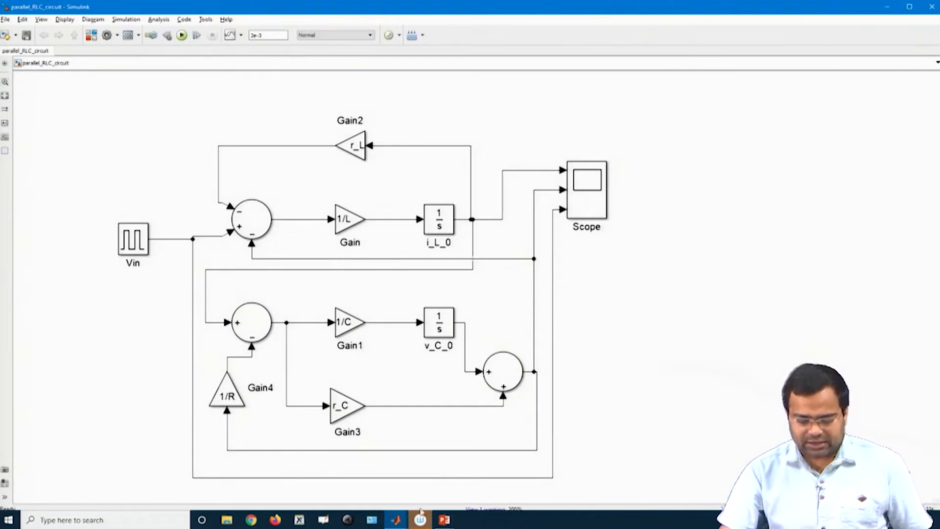
Switch to the main MATLAB window, run the waveforms_plotting.m script and maximize the resulting figure
{"action": "left_click", "coordinate": [395, 519]}
{"action": "left_click", "coordinate": [328, 492]}
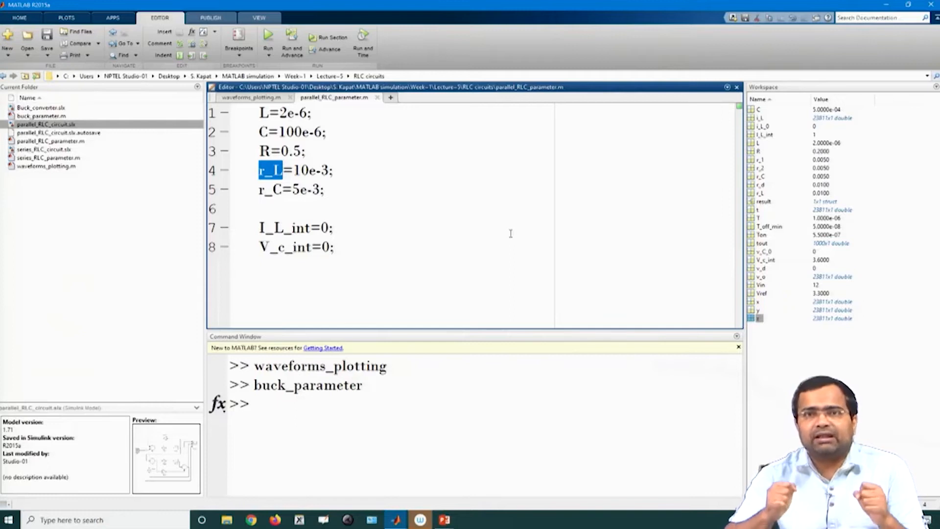
{"action": "left_click", "coordinate": [251, 97]}
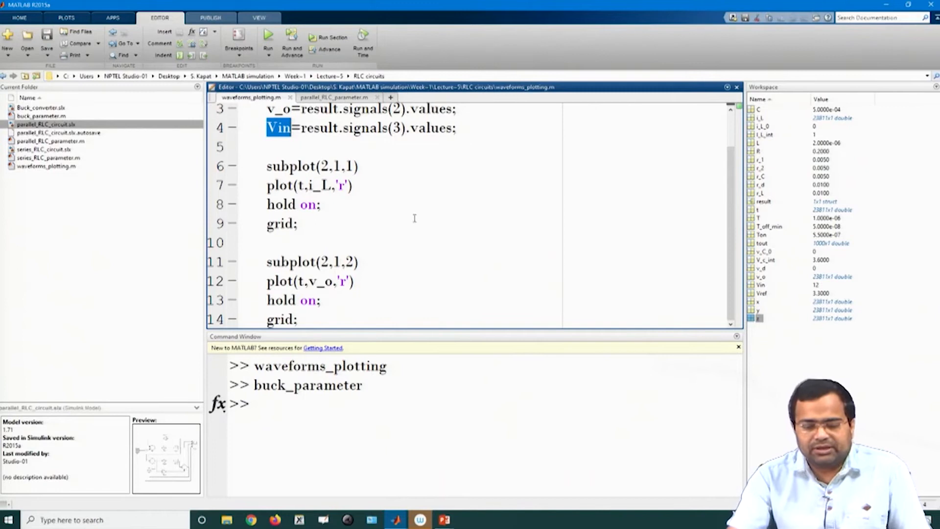
{"action": "scroll", "coordinate": [381, 195], "scroll_direction": "up", "scroll_amount": 1}
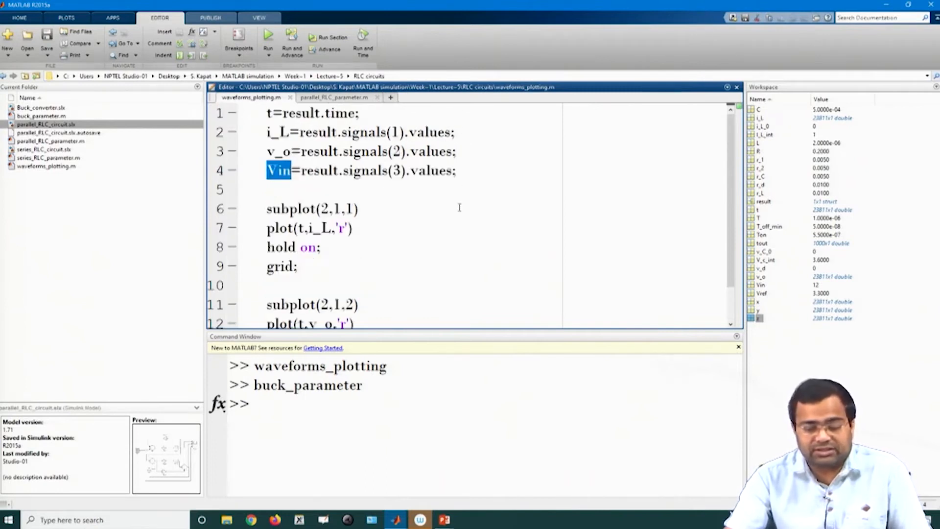
{"action": "scroll", "coordinate": [460, 207], "scroll_direction": "down", "scroll_amount": 1}
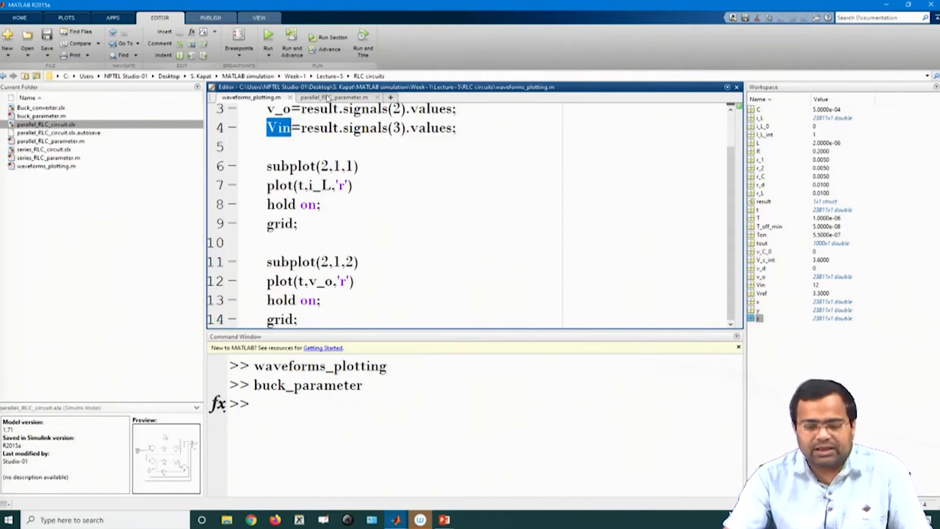
{"action": "left_click", "coordinate": [269, 36]}
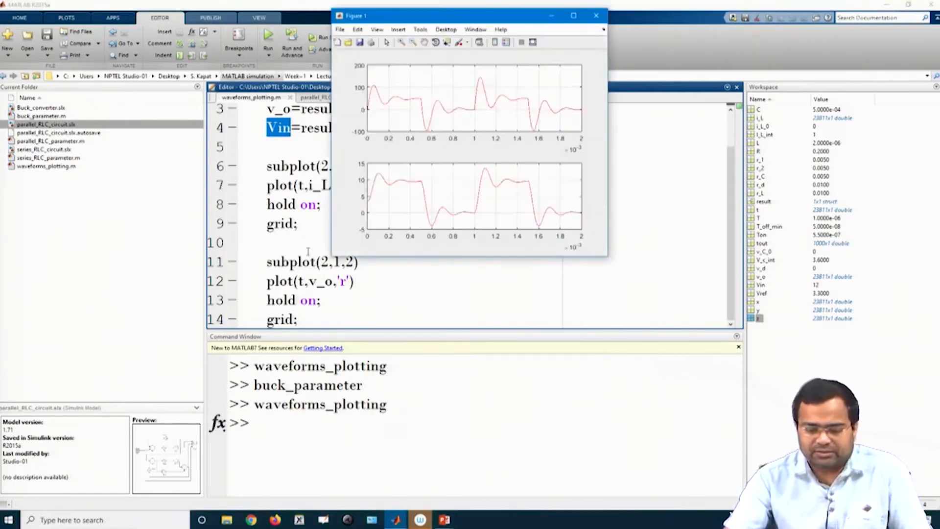
{"action": "left_click", "coordinate": [574, 16]}
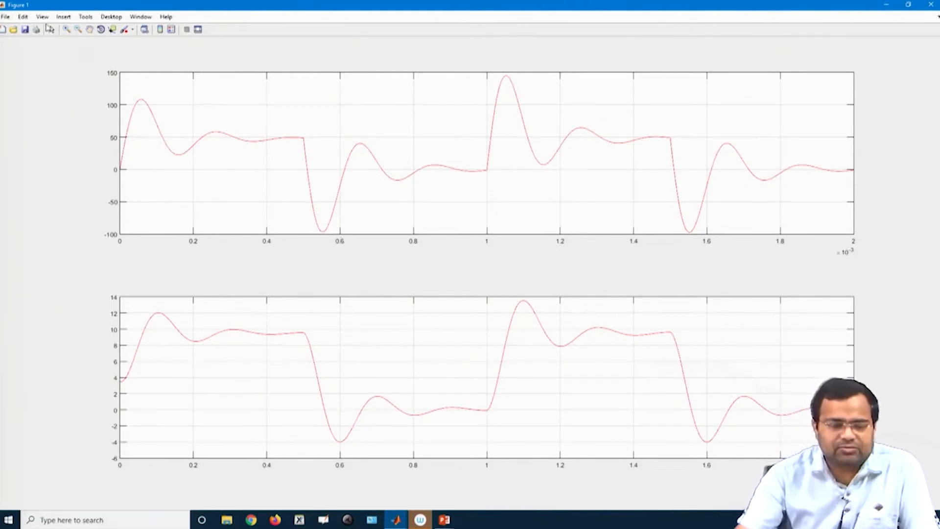
Label the lower plot's x-axis "Time (s)" and its y-axis "Output voltage (V)" on two lines
{"action": "left_click", "coordinate": [64, 19]}
{"action": "left_click", "coordinate": [69, 29]}
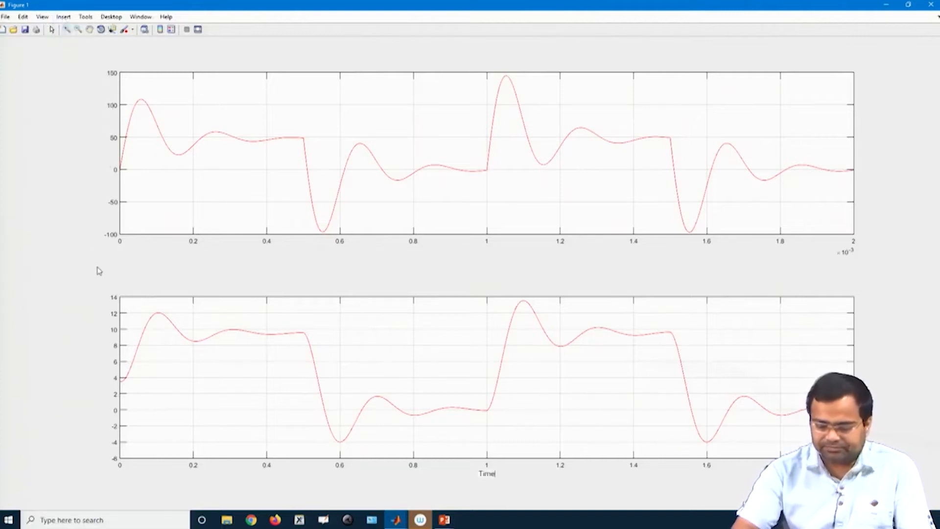
{"action": "type", "text": "Time (s)"}
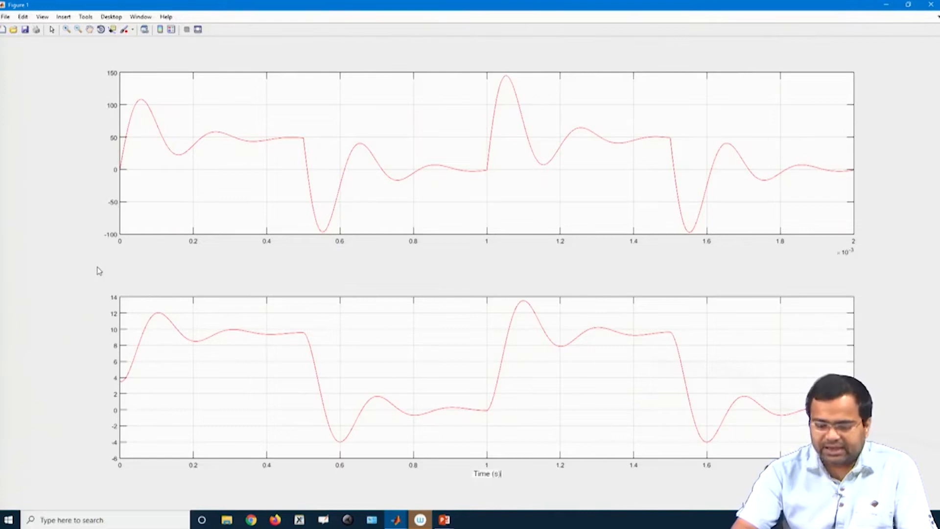
{"action": "left_click", "coordinate": [63, 16]}
{"action": "left_click", "coordinate": [74, 122]}
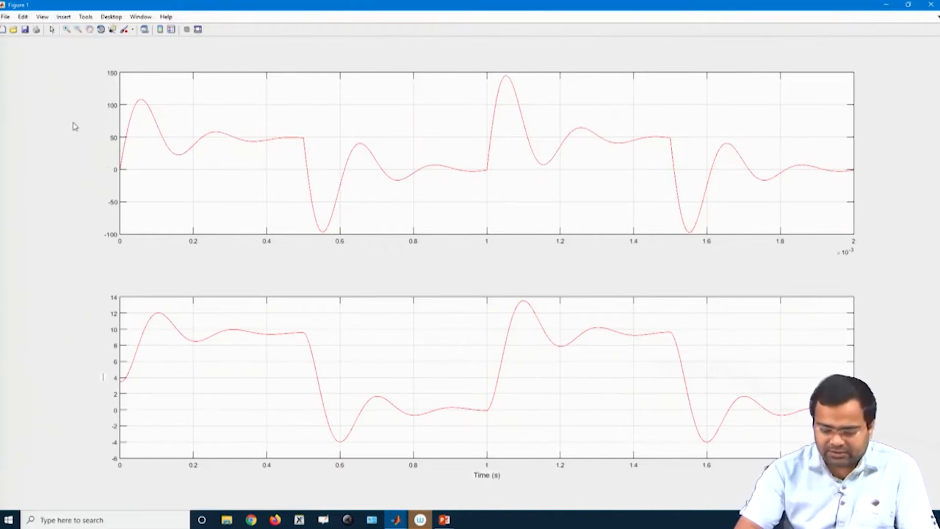
{"action": "type", "text": "Output"}
{"action": "key", "text": "Return"}
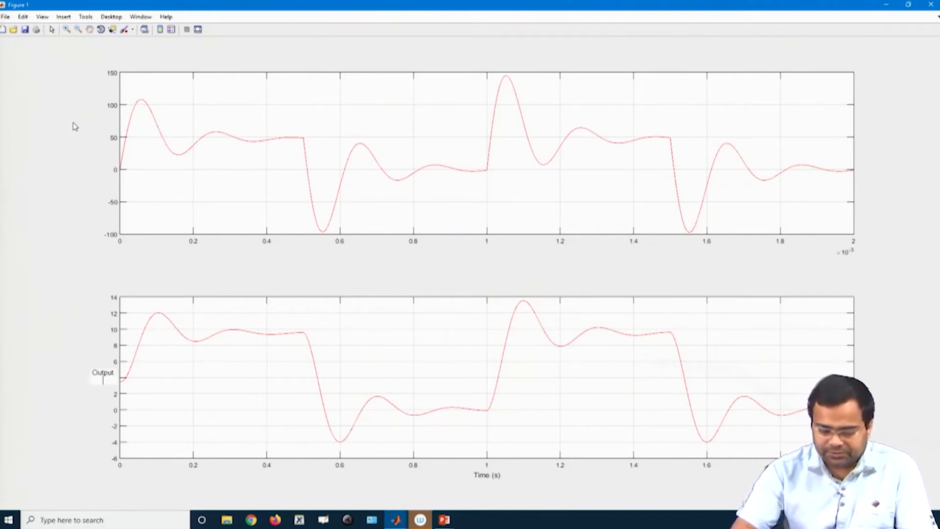
{"action": "type", "text": "voltage (V)"}
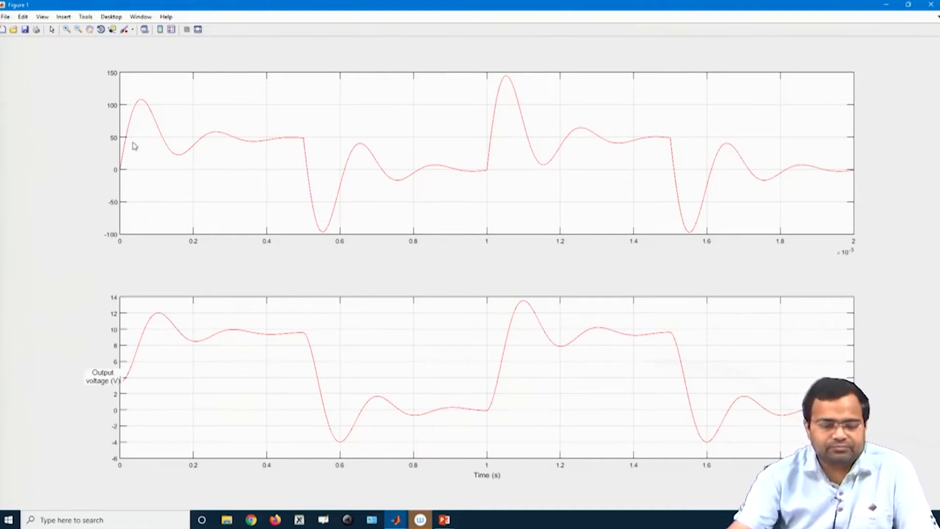
Label the upper plot's y-axis "Inductor current (A)" on two lines and its x-axis "Time (s)"
{"action": "left_click", "coordinate": [142, 155]}
{"action": "left_click", "coordinate": [70, 18]}
{"action": "left_click", "coordinate": [74, 41]}
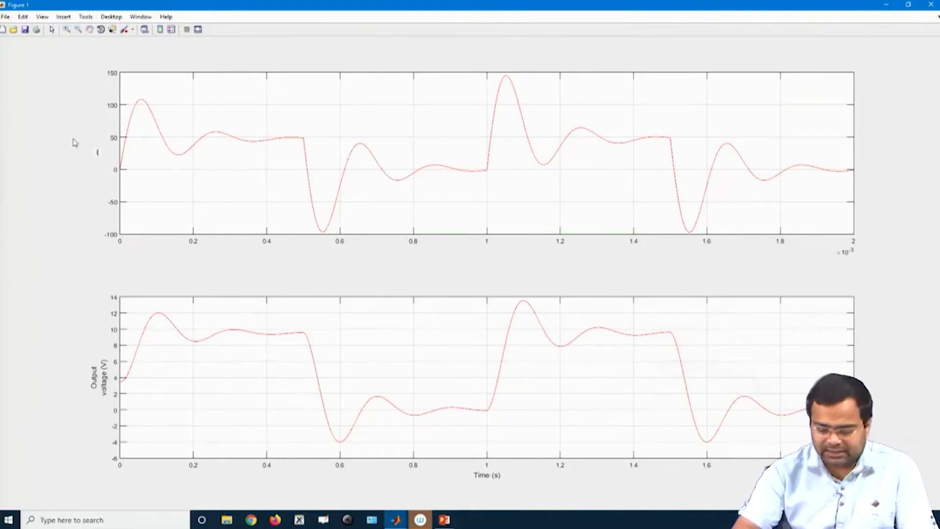
{"action": "type", "text": "Induc"}
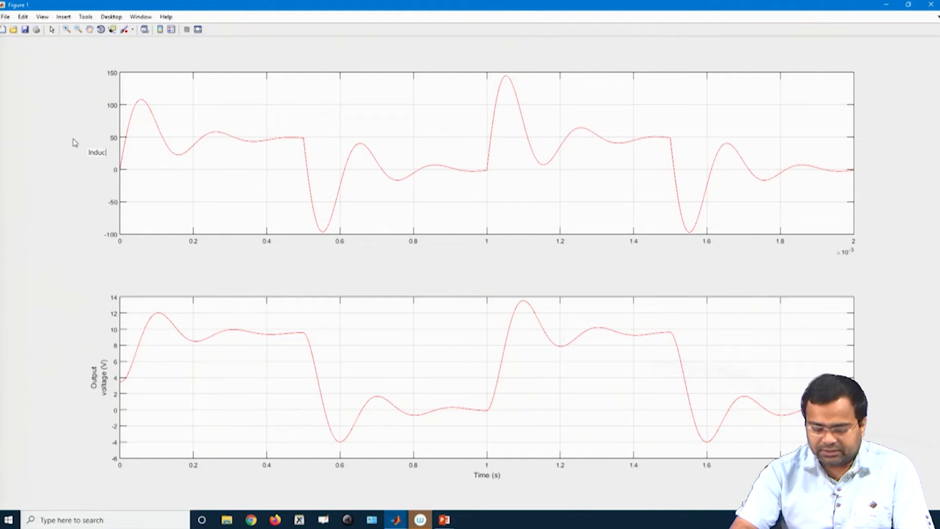
{"action": "type", "text": "tor current (A)"}
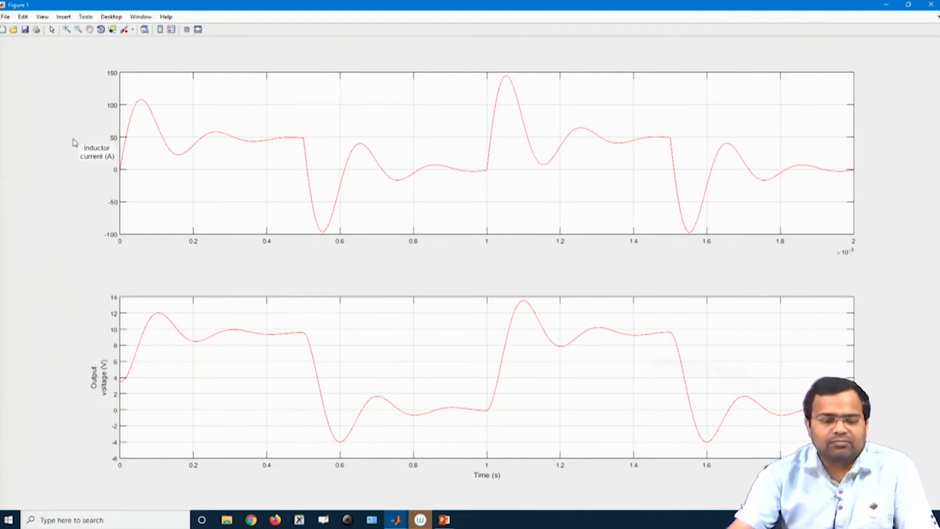
{"action": "left_click", "coordinate": [162, 219]}
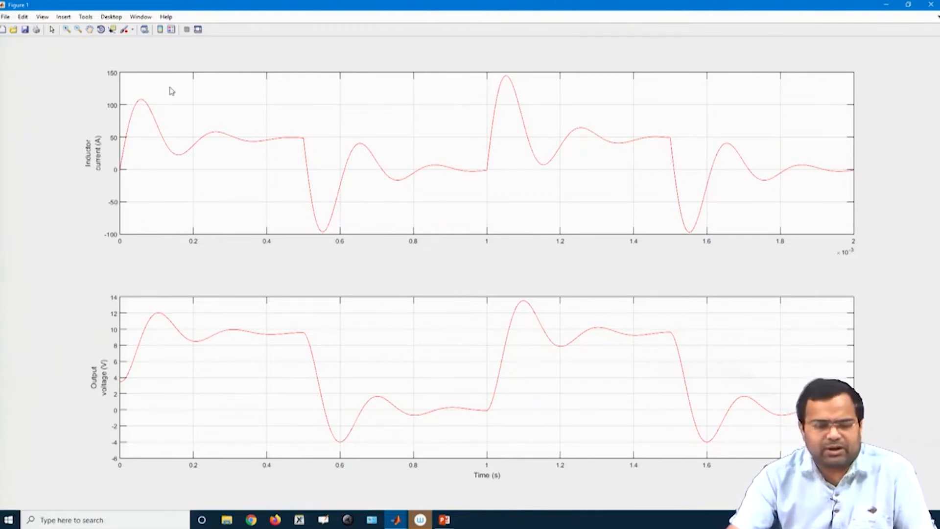
{"action": "left_click", "coordinate": [63, 16]}
{"action": "left_click", "coordinate": [76, 28]}
{"action": "type", "text": "Time (s)"}
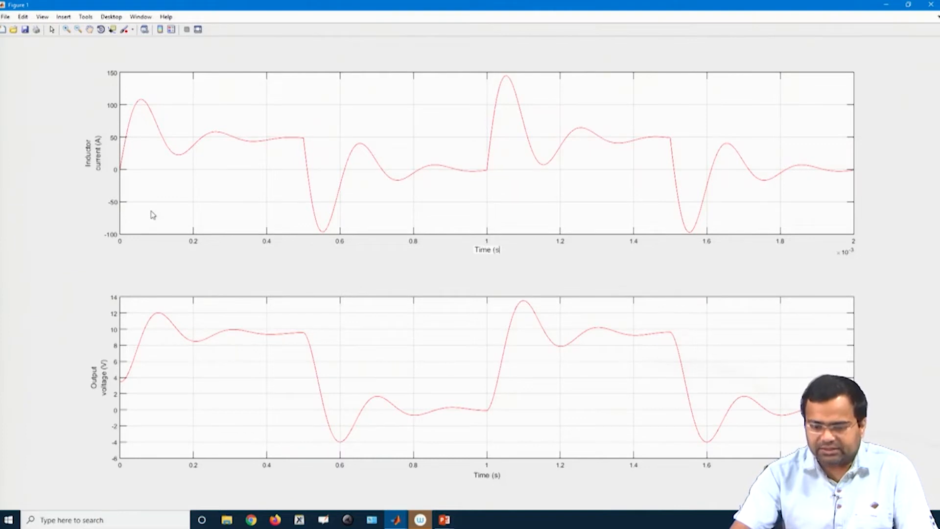
{"action": "left_click", "coordinate": [154, 250]}
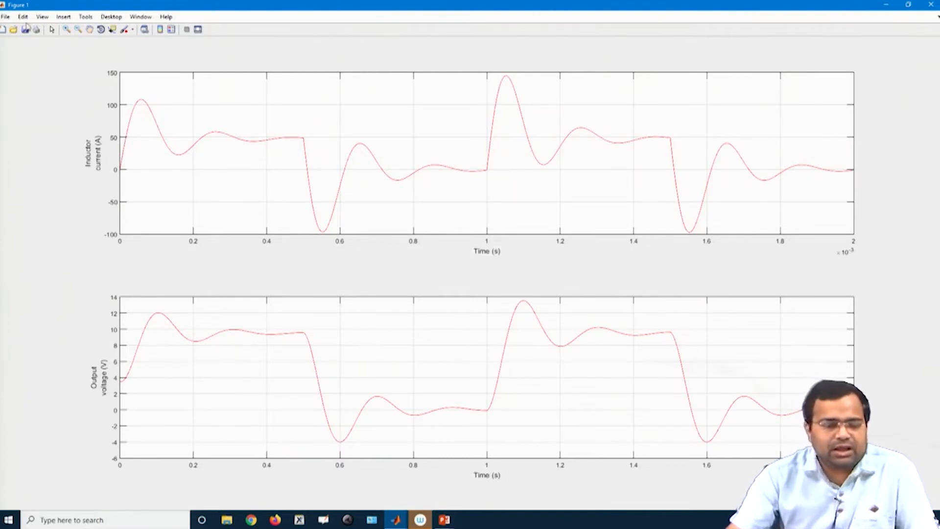
In the figure's Export Setup, set the fonts to a fixed size of 30 points and the name to Times New Roman
{"action": "left_click", "coordinate": [5, 17]}
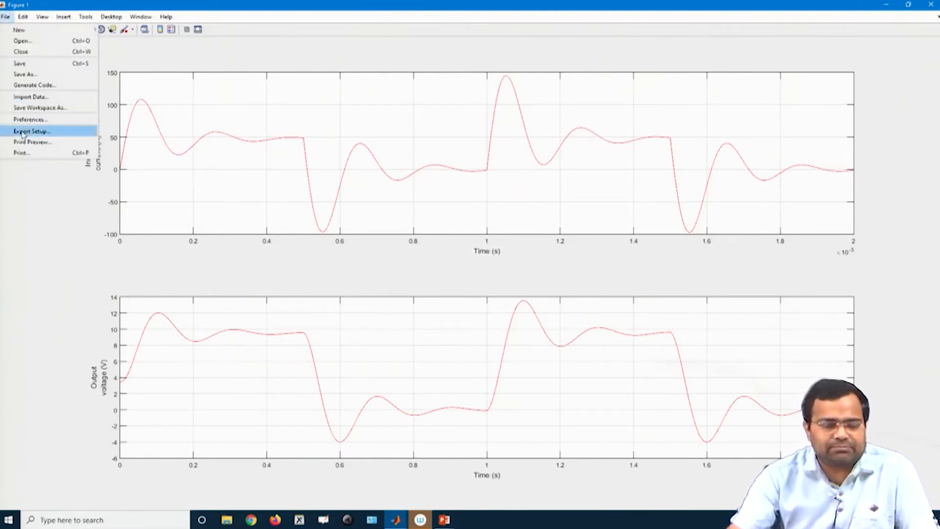
{"action": "left_click", "coordinate": [24, 132]}
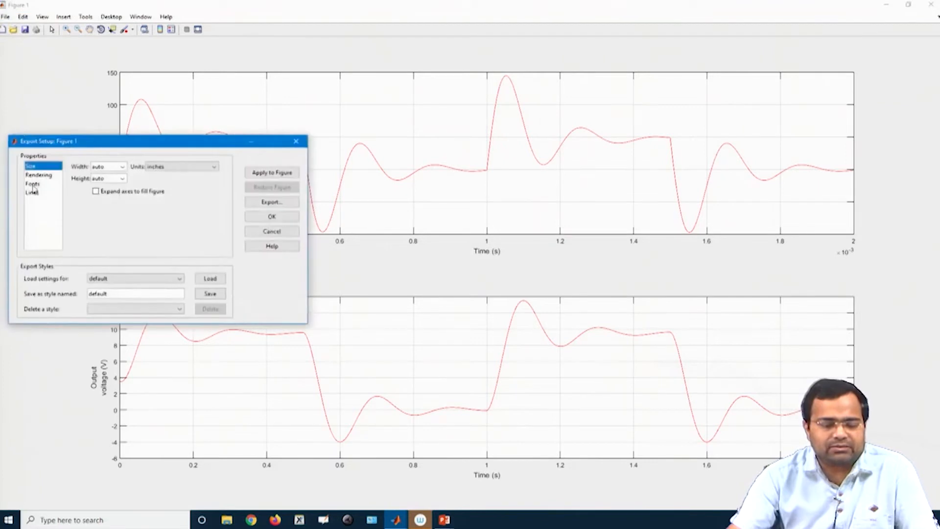
{"action": "left_click", "coordinate": [33, 185]}
{"action": "left_click_drag", "start_coordinate": [196, 196], "coordinate": [184, 195]}
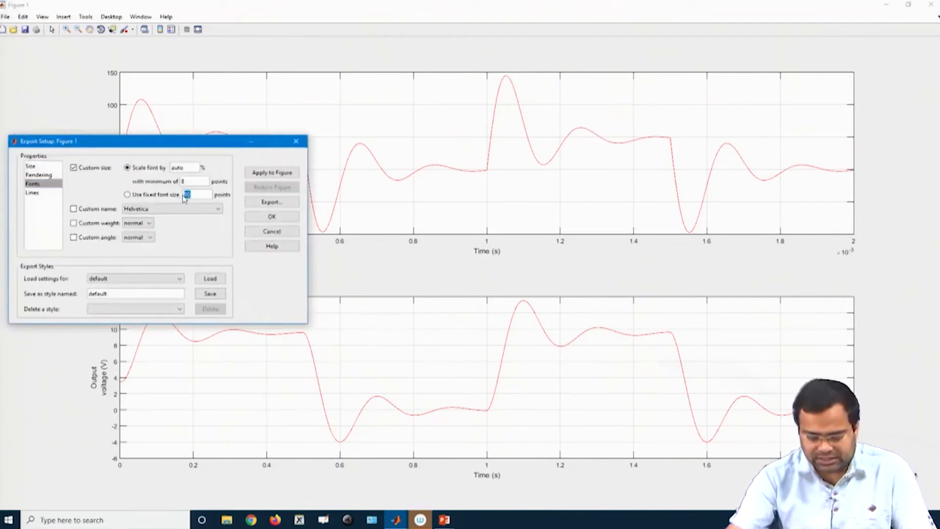
{"action": "type", "text": "30"}
{"action": "left_click", "coordinate": [198, 209]}
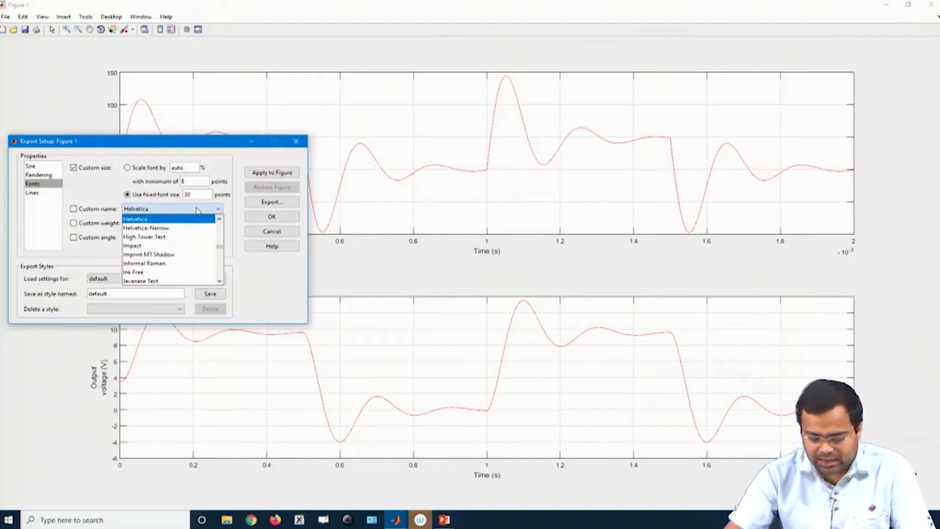
{"action": "type", "text": "times"}
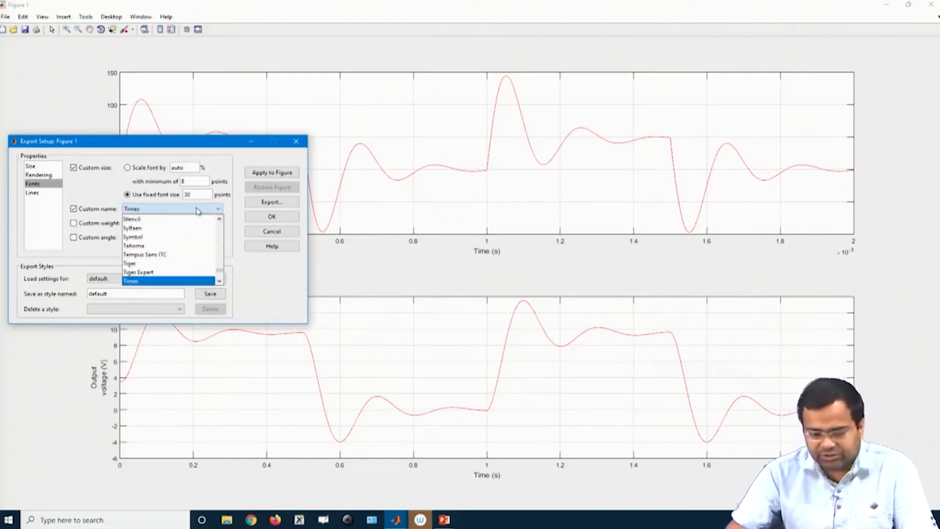
{"action": "key", "text": "Down"}
{"action": "left_click", "coordinate": [172, 283]}
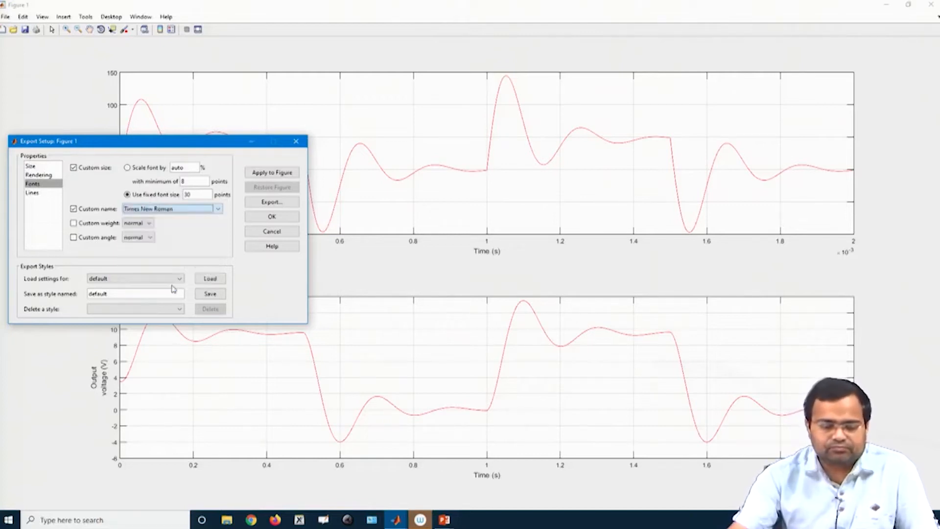
Set a fixed line width of 3 points, apply the export settings to the figure and accept the dialog
{"action": "left_click", "coordinate": [32, 192]}
{"action": "left_click", "coordinate": [187, 196]}
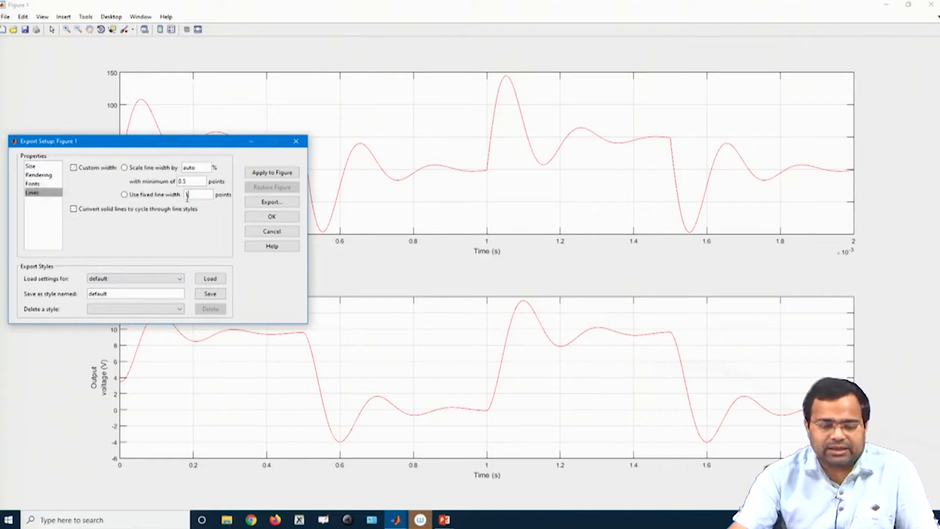
{"action": "left_click", "coordinate": [272, 173]}
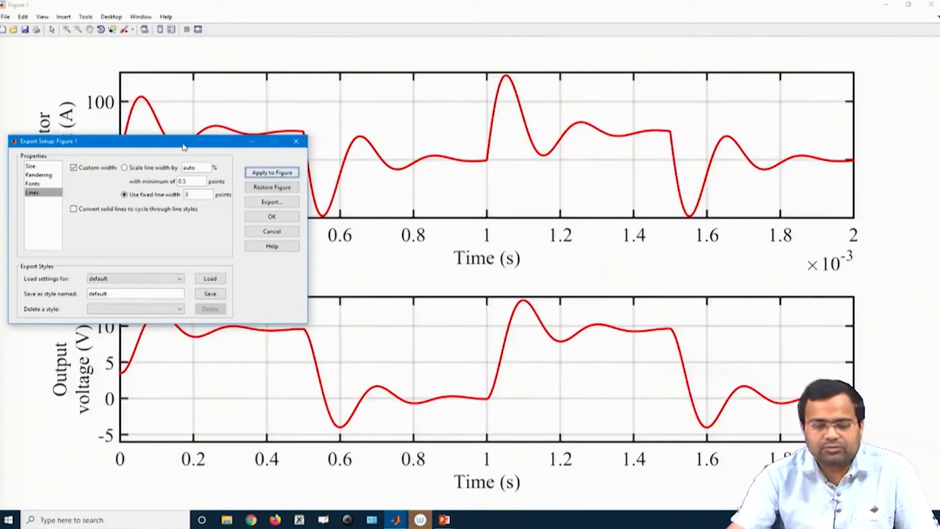
{"action": "left_click_drag", "start_coordinate": [184, 145], "coordinate": [366, 134]}
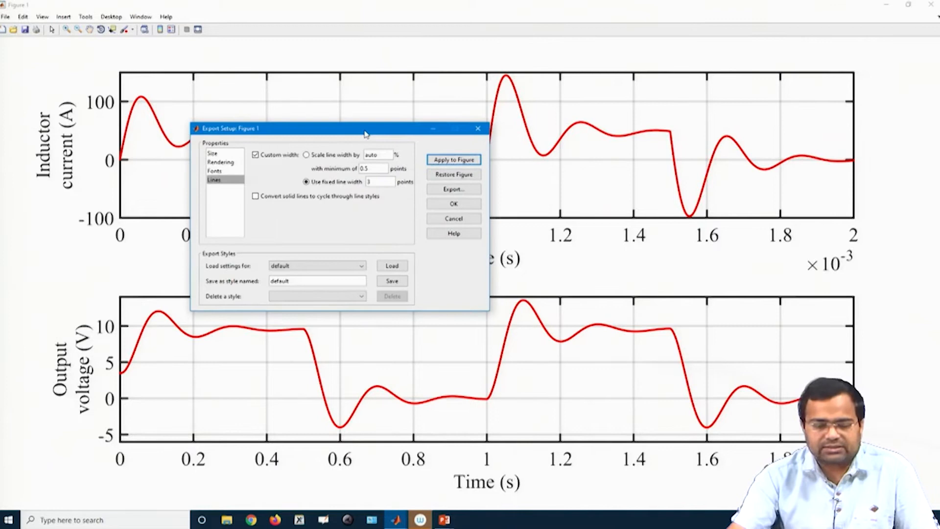
{"action": "left_click", "coordinate": [449, 205]}
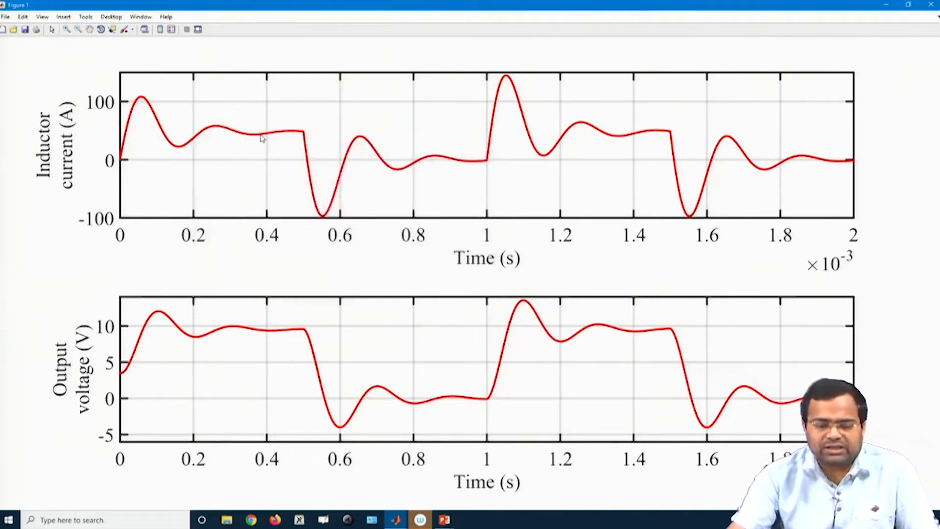
Try to change the line colour of the inductor current curve in the upper plot
{"action": "left_click", "coordinate": [52, 29]}
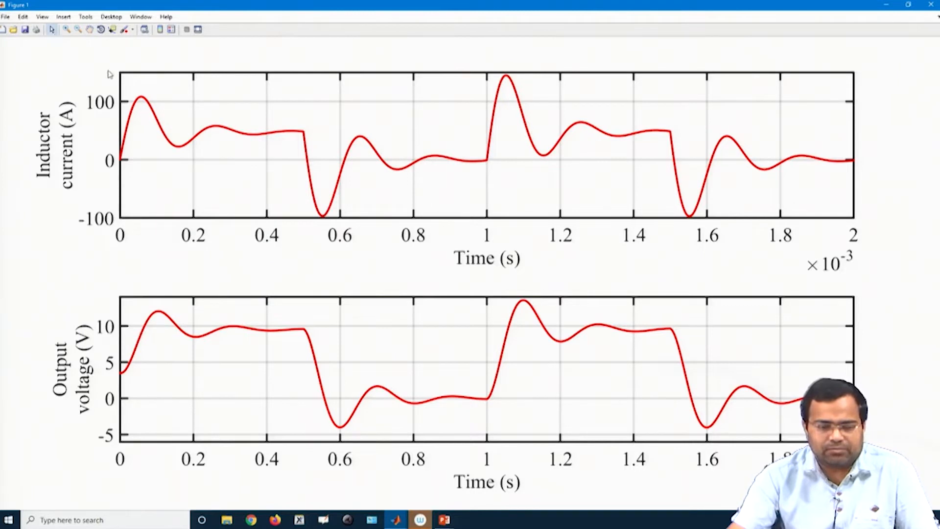
{"action": "right_click", "coordinate": [252, 134]}
{"action": "left_click", "coordinate": [274, 174]}
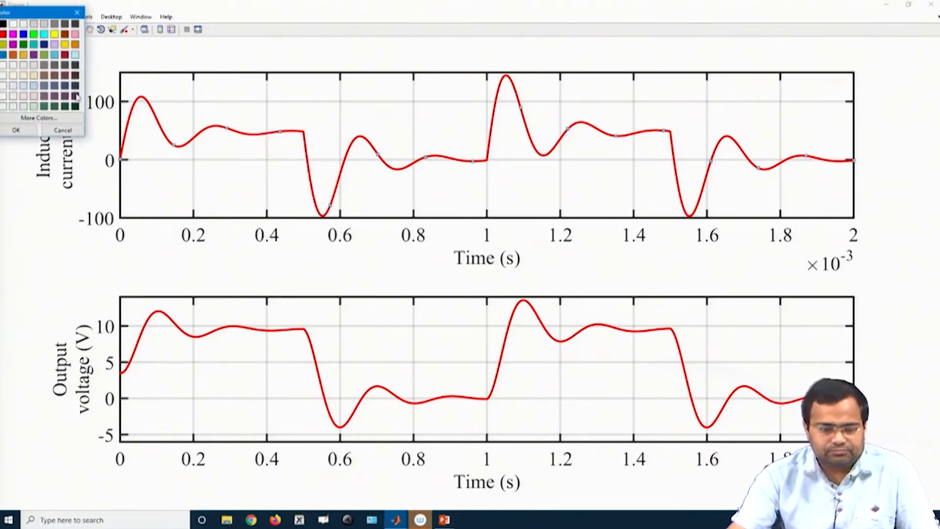
{"action": "left_click", "coordinate": [3, 54]}
{"action": "left_click", "coordinate": [16, 130]}
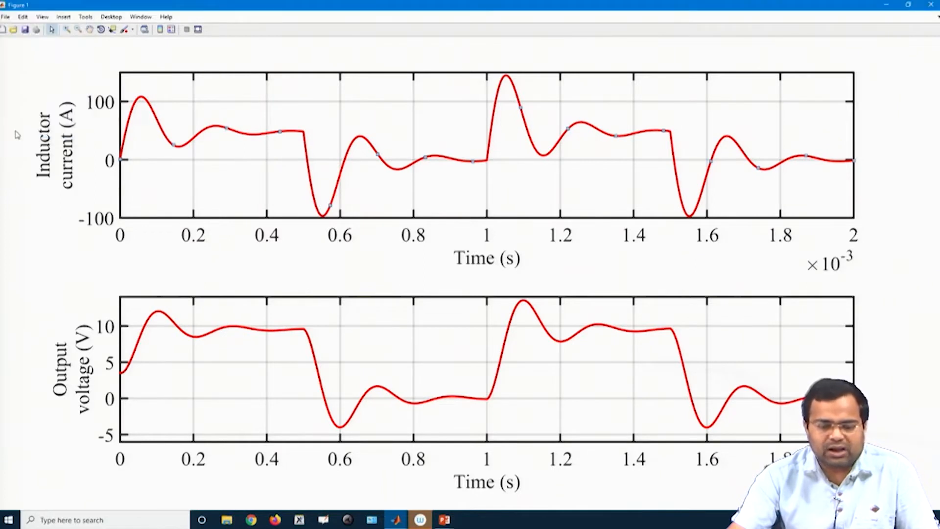
{"action": "left_click", "coordinate": [231, 218]}
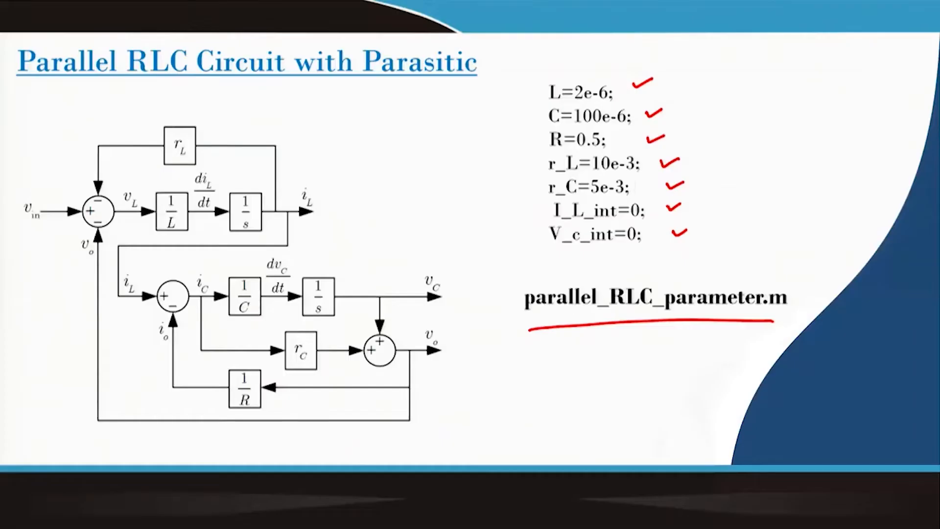
{"action": "left_click_drag", "start_coordinate": [120, 228], "coordinate": [124, 239]}
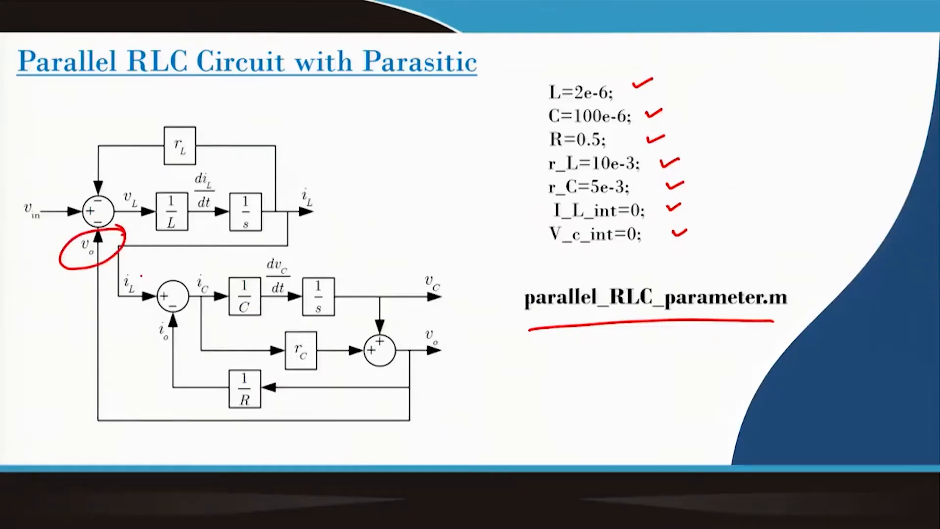
{"action": "key", "text": "Right"}
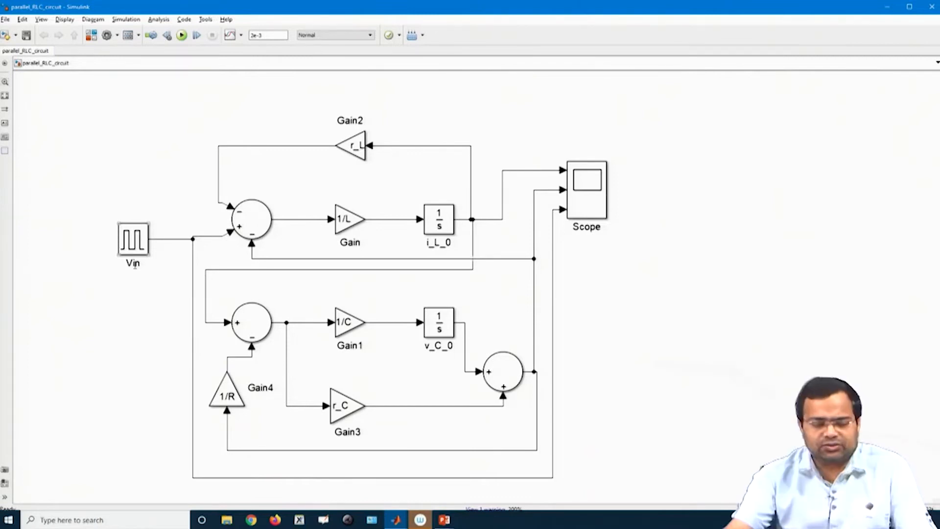
Move the Vin pulse source and the Scope outward, away from the circuit blocks between them
{"action": "left_click_drag", "start_coordinate": [136, 242], "coordinate": [81, 243]}
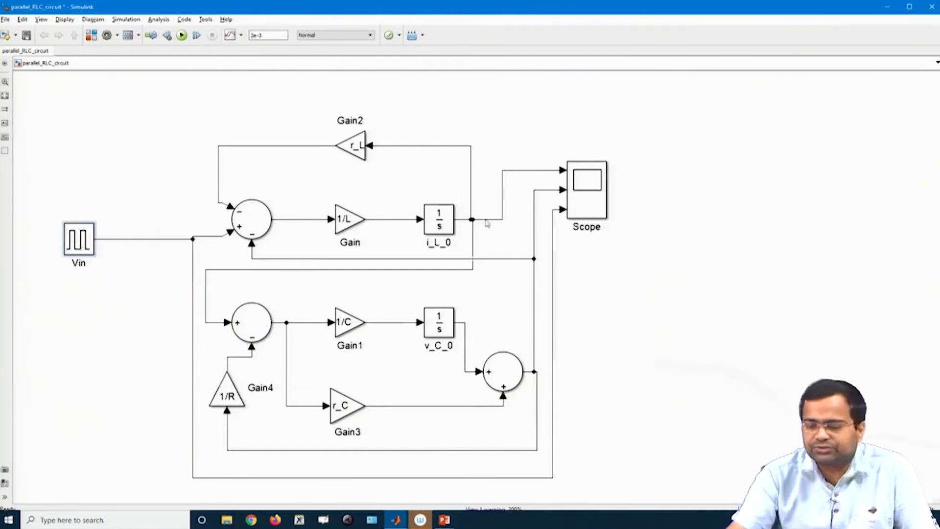
{"action": "left_click_drag", "start_coordinate": [577, 195], "coordinate": [660, 194]}
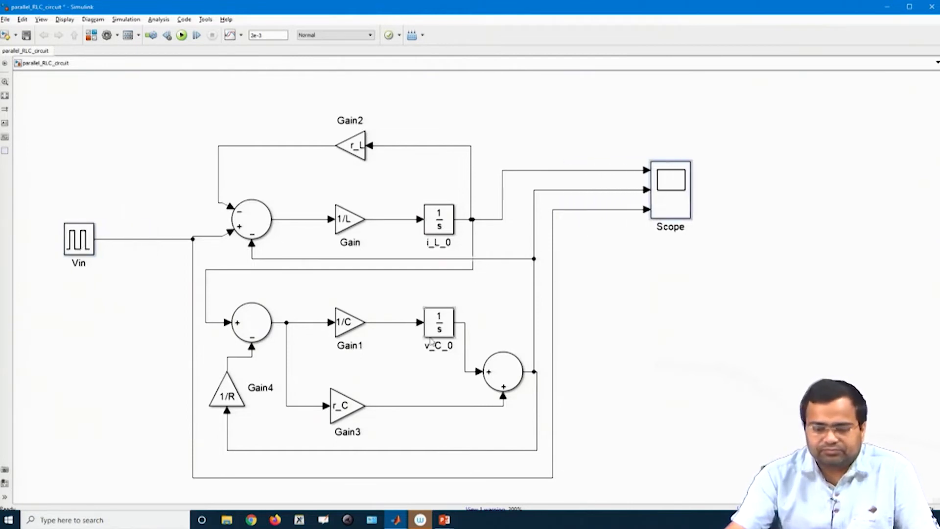
{"action": "left_click_drag", "start_coordinate": [138, 98], "coordinate": [589, 481]}
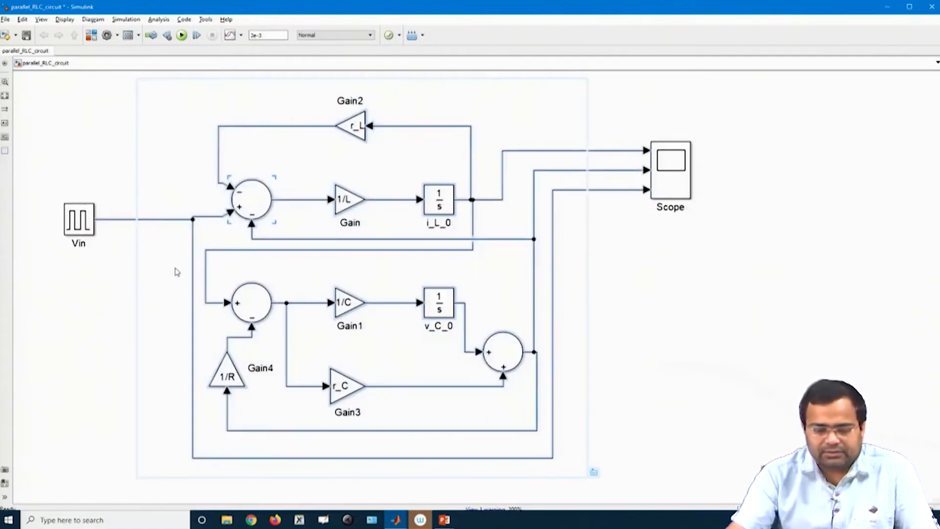
{"action": "right_click", "coordinate": [246, 311]}
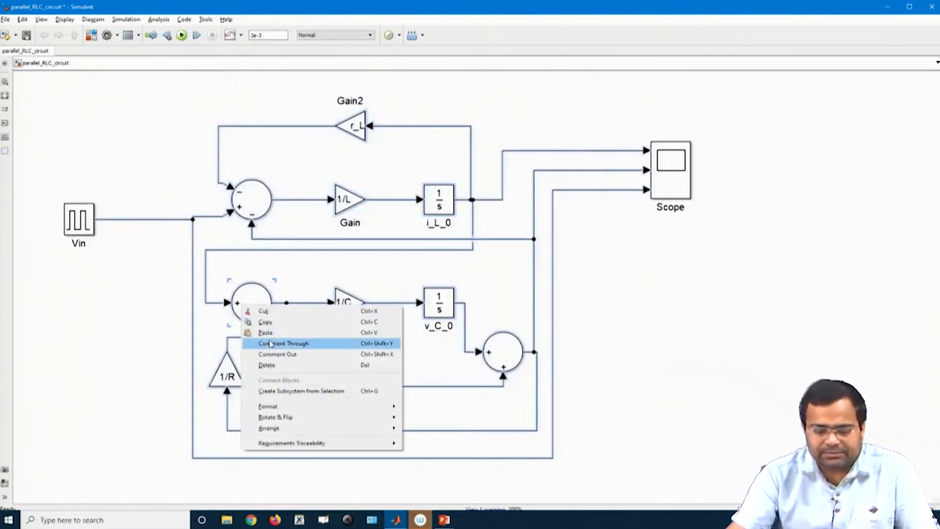
{"action": "left_click", "coordinate": [159, 300]}
Group all circuit blocks between the Vin source and the Scope into a subsystem
{"action": "left_click_drag", "start_coordinate": [118, 90], "coordinate": [598, 486]}
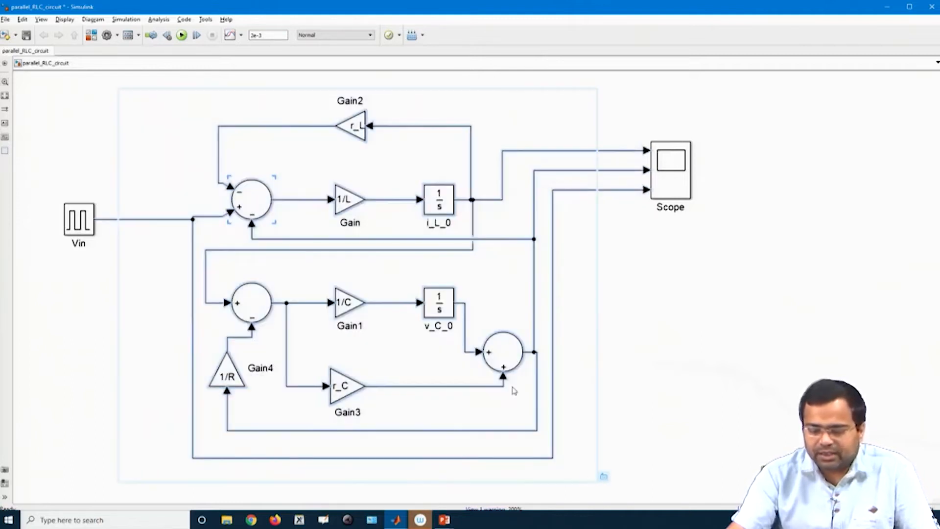
{"action": "right_click", "coordinate": [507, 354]}
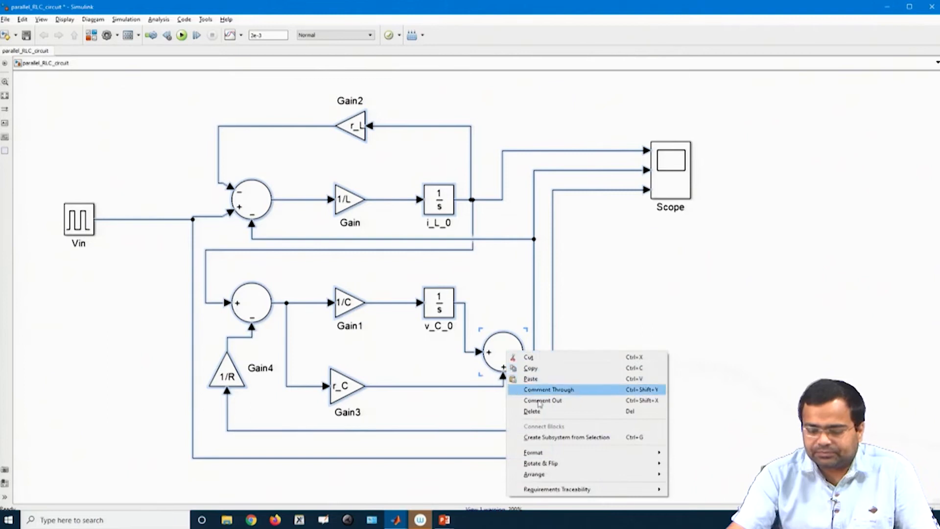
{"action": "left_click", "coordinate": [515, 437]}
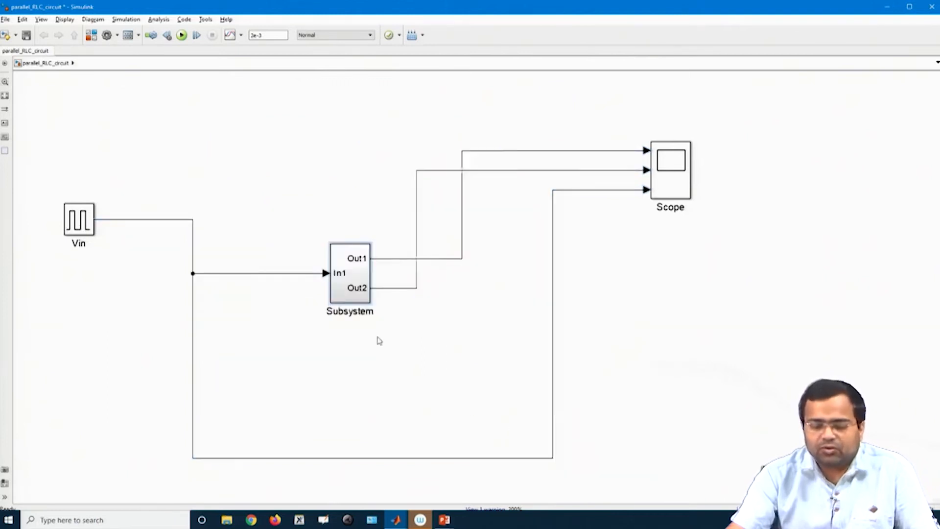
Enlarge and reposition the new subsystem block between Vin and the Scope, and rename it Parallel_RLC
{"action": "left_click_drag", "start_coordinate": [354, 273], "coordinate": [331, 262]}
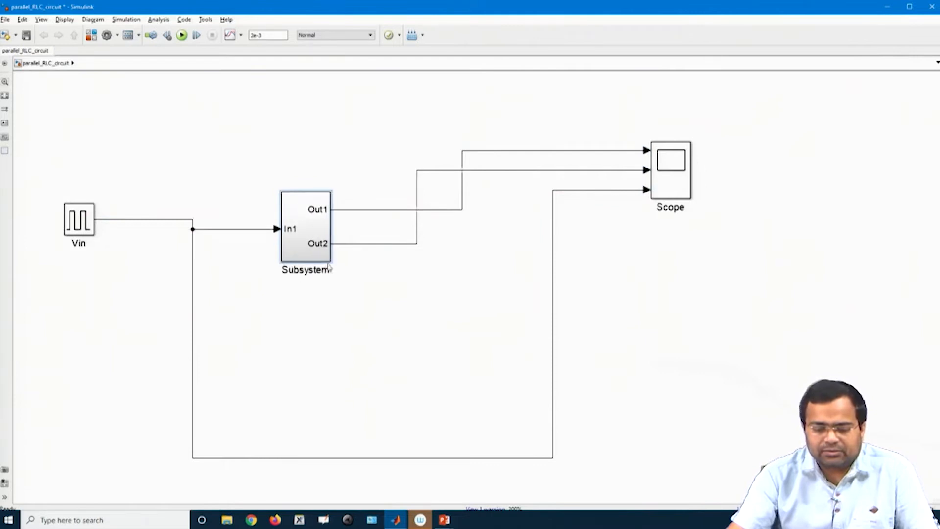
{"action": "left_click", "coordinate": [291, 270]}
{"action": "key", "text": "ctrl+a"}
{"action": "type", "text": "Parallel"}
{"action": "key", "text": "BackSpace"}
{"action": "type", "text": "_RLC"}
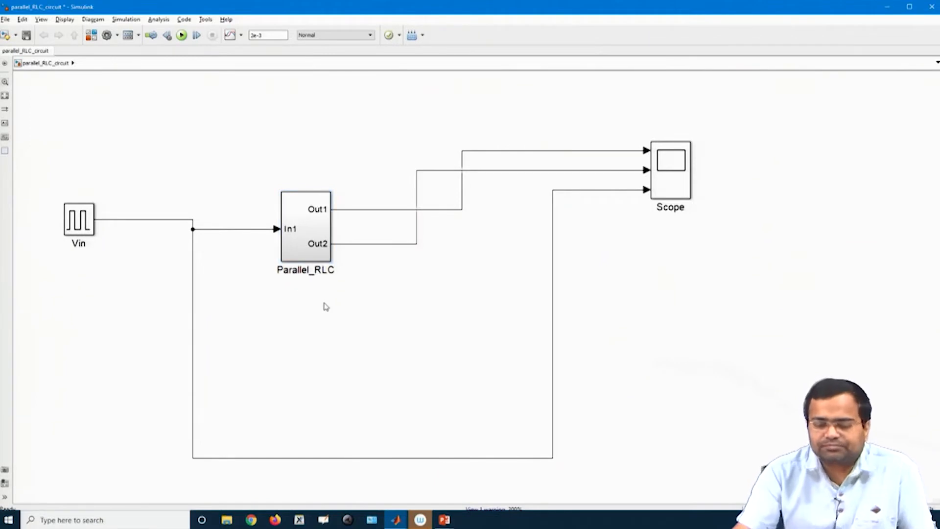
Open the Parallel_RLC subsystem and shift its whole block diagram to the right and slightly down
{"action": "left_click_drag", "start_coordinate": [298, 229], "coordinate": [273, 218]}
{"action": "double_click", "coordinate": [274, 219]}
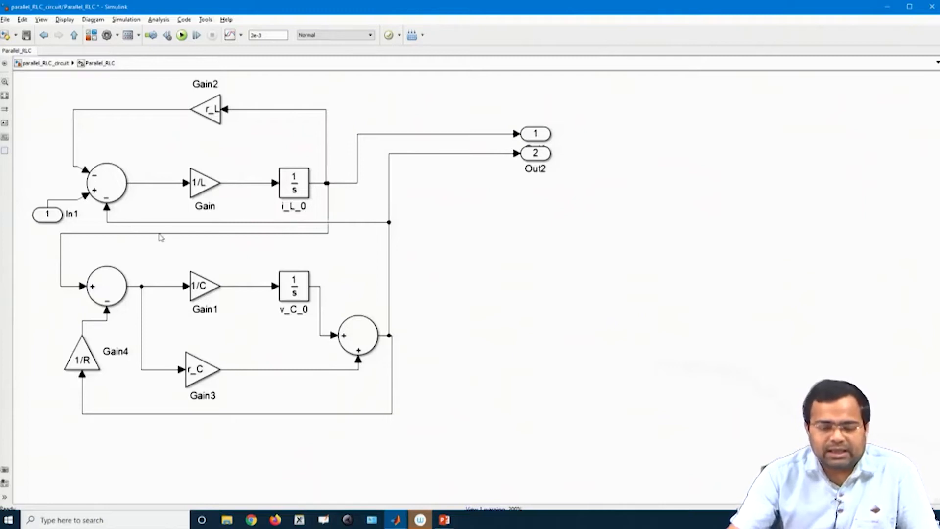
{"action": "left_click_drag", "start_coordinate": [22, 75], "coordinate": [583, 470]}
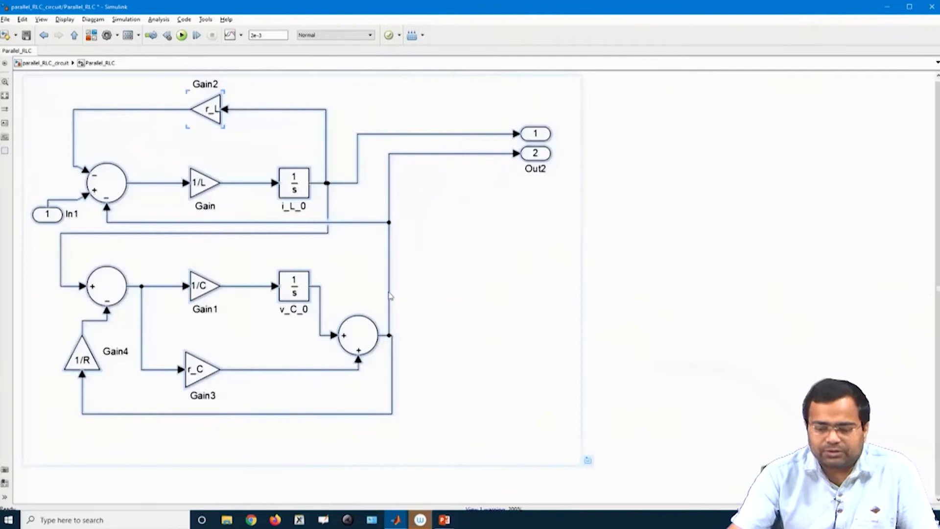
{"action": "mouse_move", "coordinate": [389, 293]}
{"action": "left_mouse_down"}
{"action": "mouse_move", "coordinate": [422, 296]}
{"action": "mouse_move", "coordinate": [388, 294]}
{"action": "left_mouse_up"}
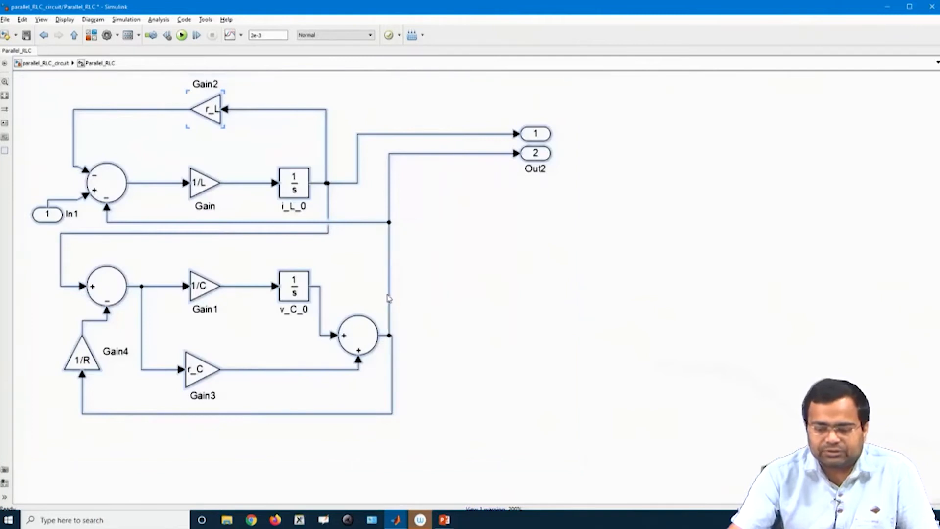
{"action": "key", "text": "Right"}
{"action": "key", "text": "Right"}
{"action": "key", "text": "Right"}
{"action": "key", "text": "Right"}
{"action": "key", "text": "Right"}
{"action": "key", "text": "Right"}
{"action": "key", "text": "Right"}
{"action": "key", "text": "Right"}
{"action": "key", "text": "Right"}
{"action": "key", "text": "Right"}
{"action": "key", "text": "Right"}
{"action": "key", "text": "Right"}
{"action": "key", "text": "Right"}
{"action": "key", "text": "Right"}
{"action": "key", "text": "Right"}
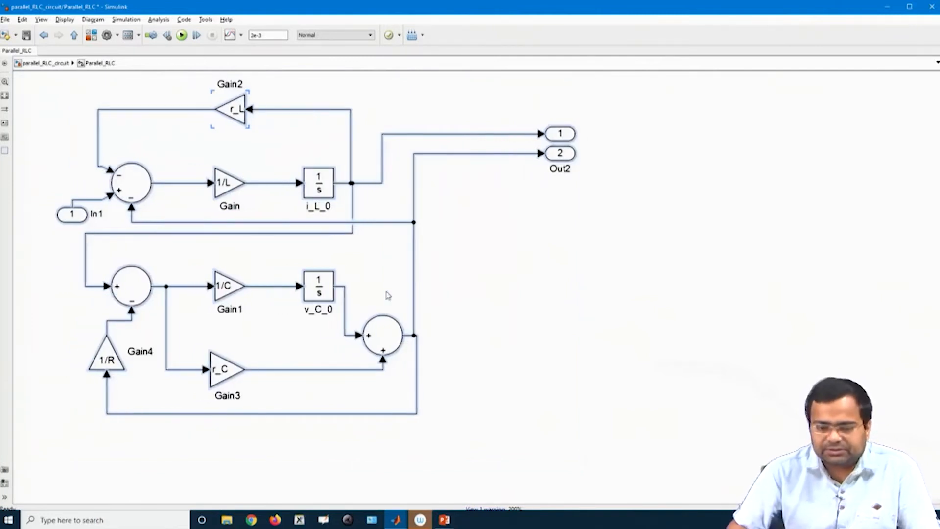
{"action": "key", "text": "Right"}
{"action": "key", "text": "Right"}
{"action": "key", "text": "Right"}
{"action": "key", "text": "Right"}
{"action": "key", "text": "Right"}
{"action": "key", "text": "Right"}
{"action": "key", "text": "Right"}
{"action": "key", "text": "Right"}
{"action": "key", "text": "Down"}
{"action": "key", "text": "Down"}
{"action": "key", "text": "Down"}
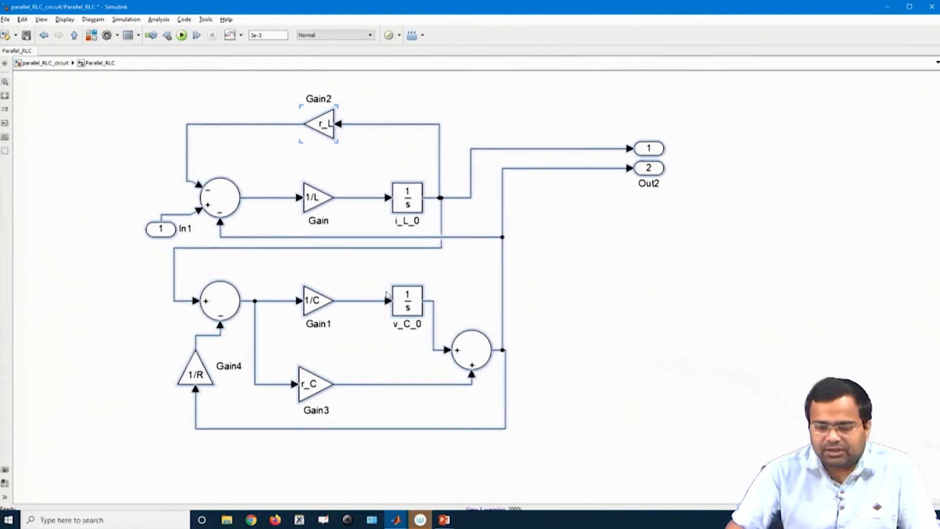
{"action": "left_click", "coordinate": [597, 299]}
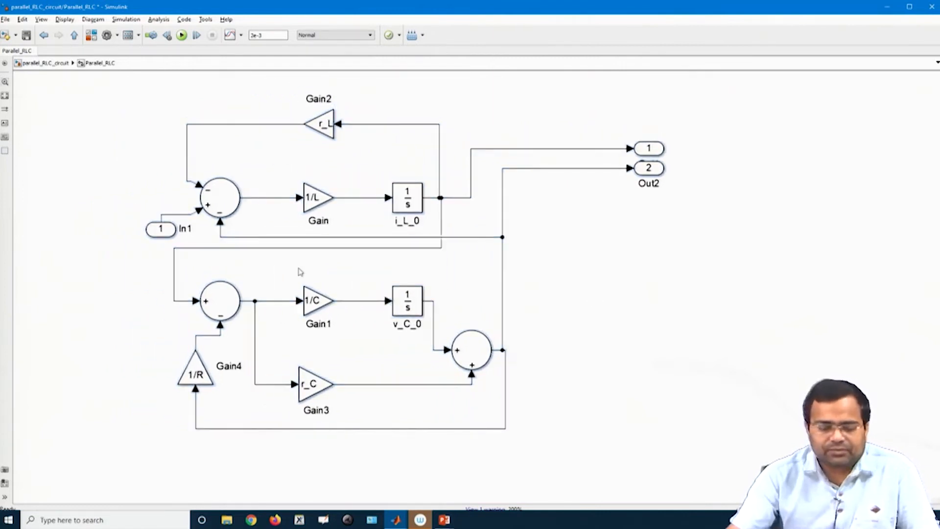
Move the In1 port farther left, rotate it, and straighten its connection to the upper sum block
{"action": "left_click_drag", "start_coordinate": [165, 235], "coordinate": [118, 229]}
{"action": "key", "text": "ctrl+r"}
{"action": "left_click_drag", "start_coordinate": [170, 204], "coordinate": [168, 222]}
{"action": "left_click", "coordinate": [167, 214]}
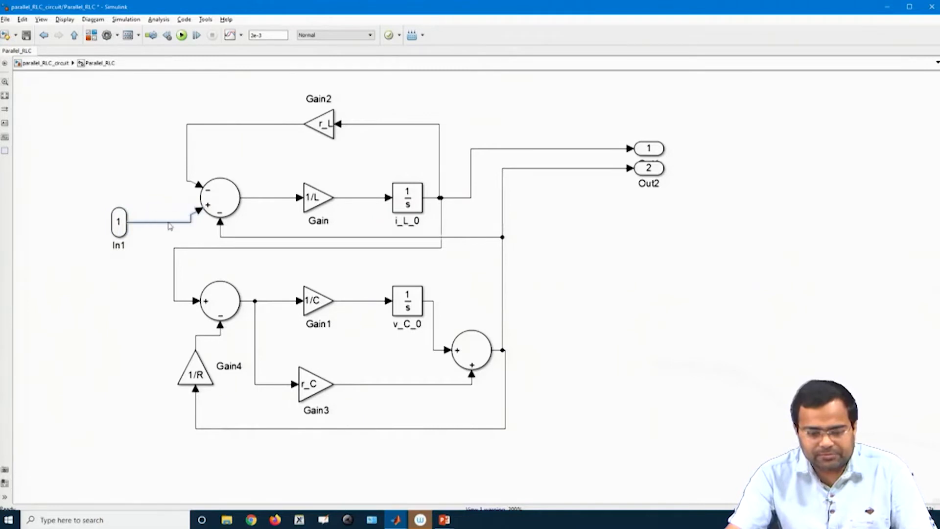
Rename the subsystem's In1 input port as Vin
{"action": "left_click", "coordinate": [117, 244]}
{"action": "key", "text": "ctrl+a"}
{"action": "type", "text": "Vin"}
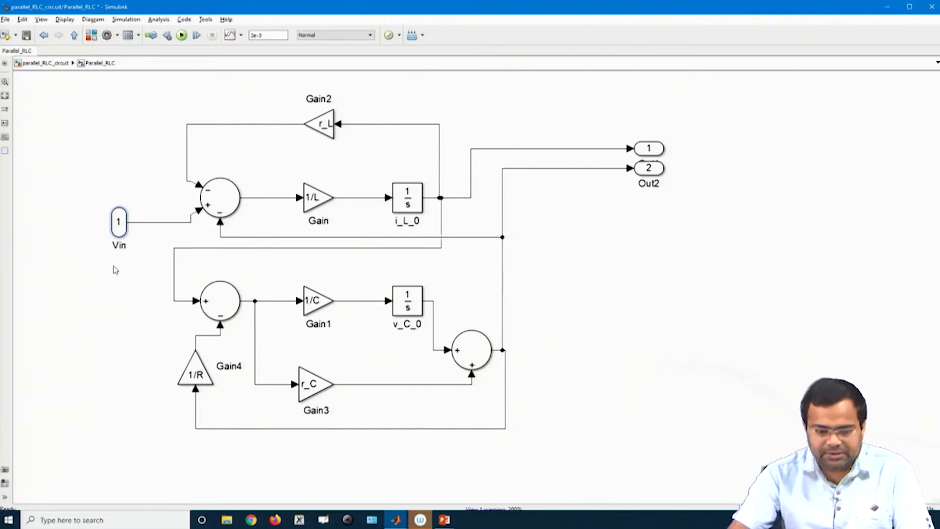
{"action": "left_click", "coordinate": [138, 283]}
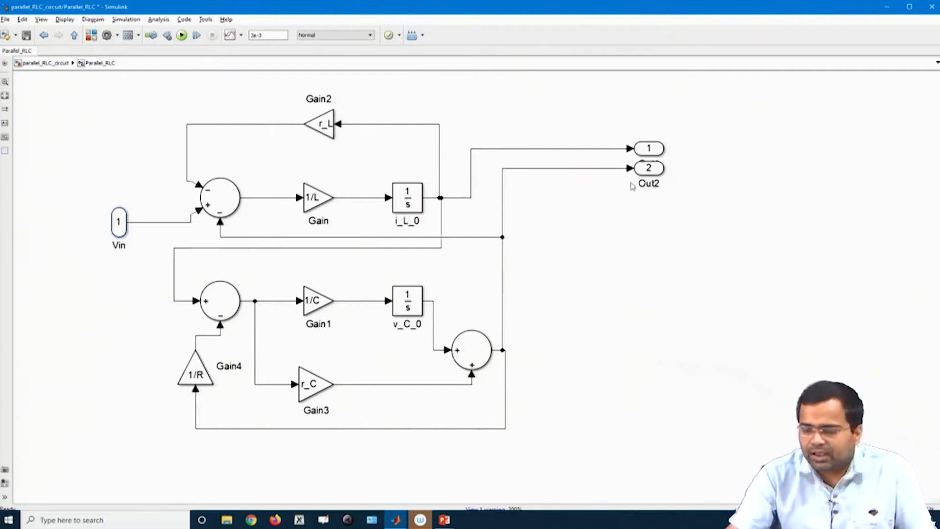
Separate the two output ports, placing Out1 level with the i_L_0 integrator and Out2 below it
{"action": "left_click_drag", "start_coordinate": [653, 185], "coordinate": [652, 242]}
{"action": "left_click_drag", "start_coordinate": [644, 161], "coordinate": [597, 206]}
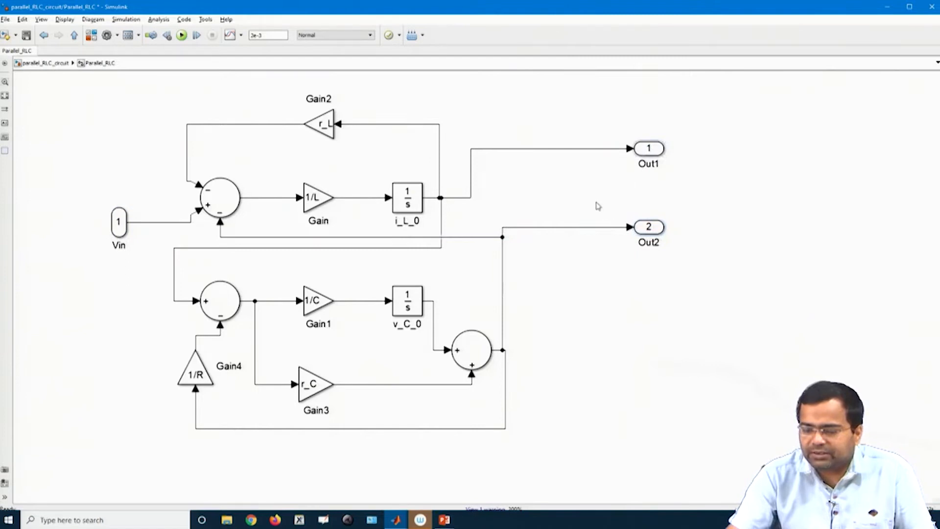
{"action": "left_click_drag", "start_coordinate": [639, 155], "coordinate": [535, 203]}
{"action": "left_click_drag", "start_coordinate": [645, 231], "coordinate": [551, 279]}
Rename the Out1 output port as i_L
{"action": "type", "text": "i_L"}
{"action": "key", "text": "Delete"}
{"action": "key", "text": "Delete"}
{"action": "key", "text": "Delete"}
{"action": "key", "text": "Delete"}
{"action": "left_click", "coordinate": [551, 278]}
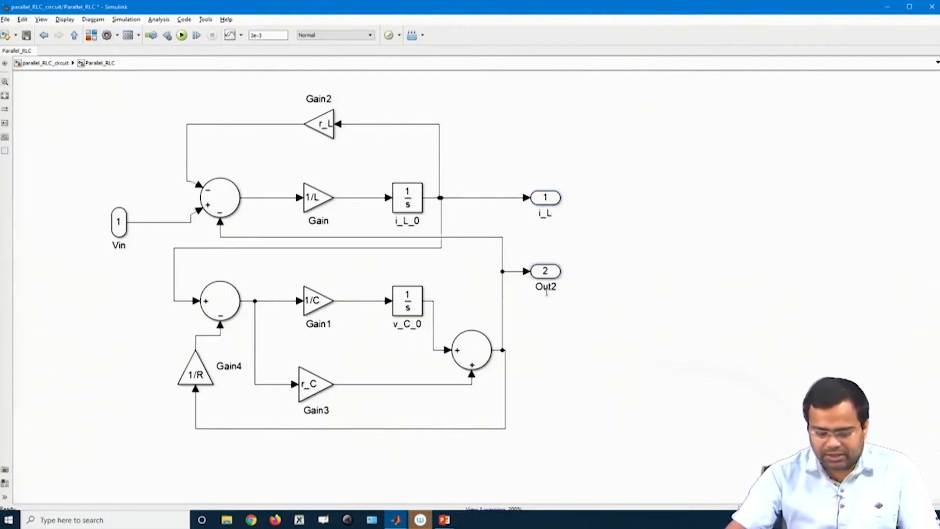
Rename the Out2 output port as V_o and move it level with the output of the lower-right sum block
{"action": "double_click", "coordinate": [546, 288]}
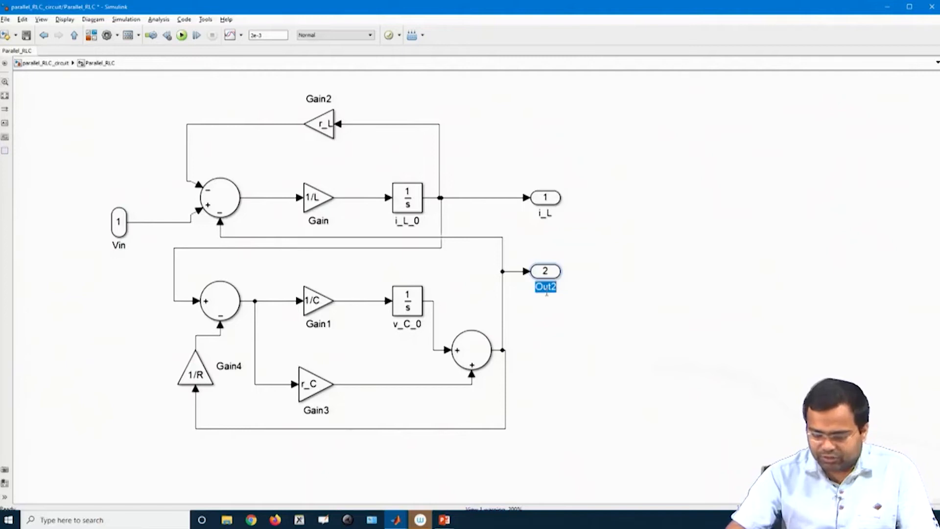
{"action": "type", "text": "V"}
{"action": "key", "text": "BackSpace"}
{"action": "type", "text": "v"}
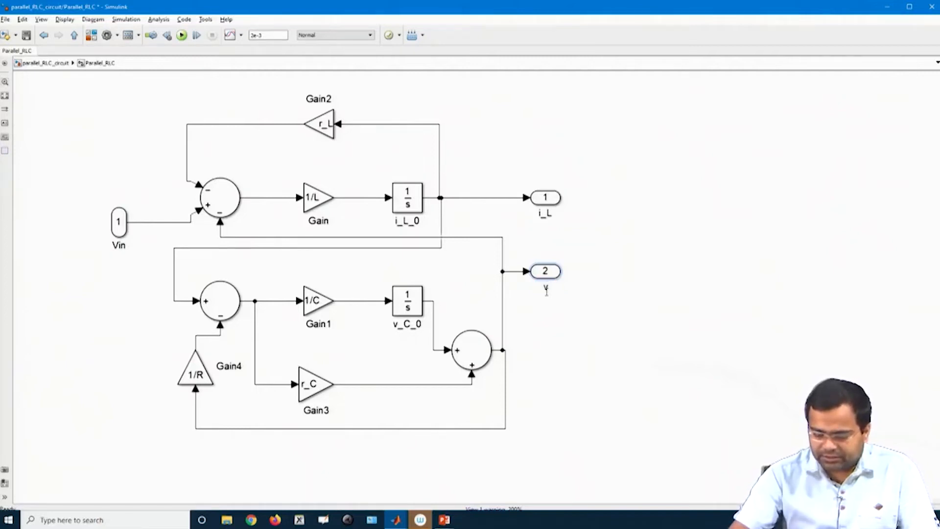
{"action": "type", "text": "V_o"}
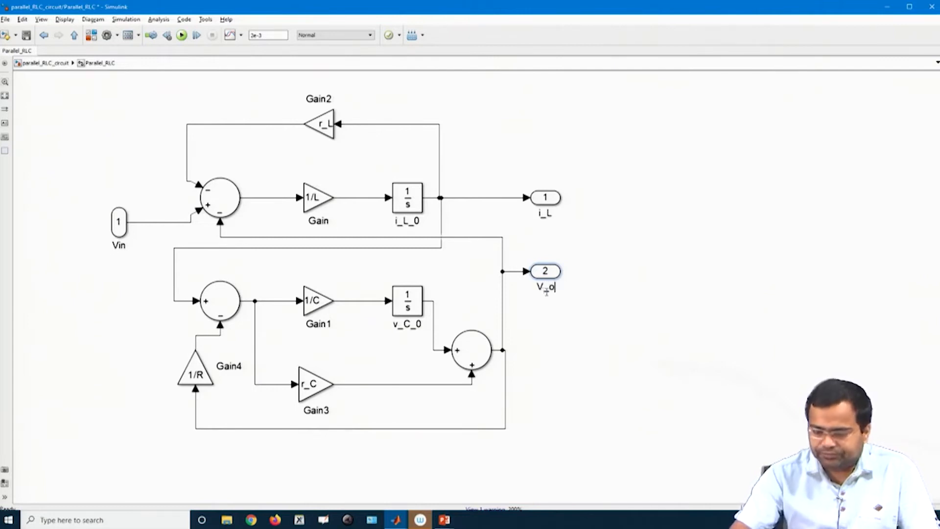
{"action": "left_click", "coordinate": [570, 342]}
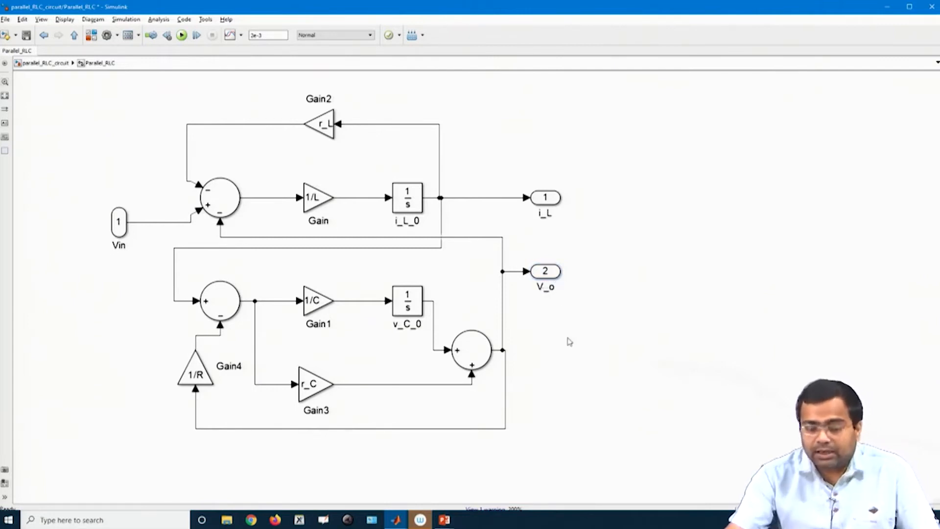
{"action": "left_click_drag", "start_coordinate": [544, 273], "coordinate": [550, 353]}
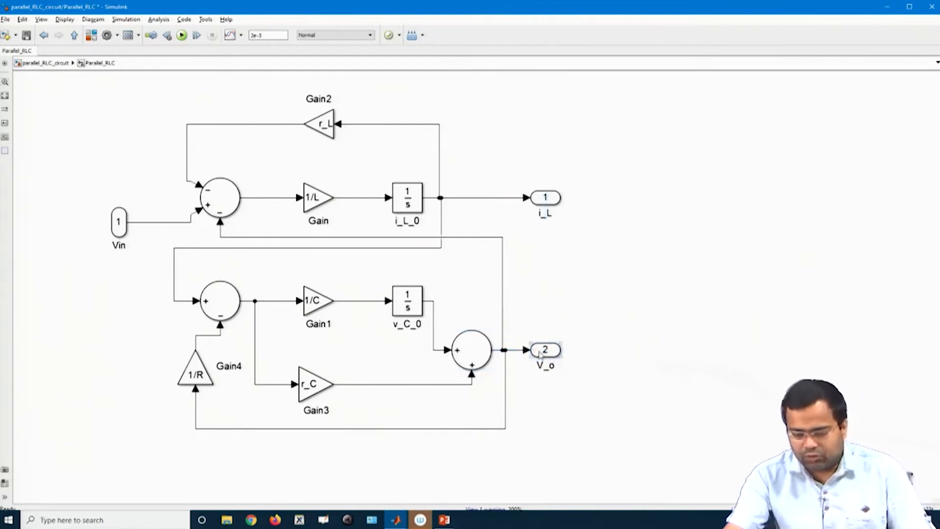
Add an output port named v_C by copying V_o, and connect it to the output of the v_C_0 integrator
{"action": "left_click_drag", "start_coordinate": [540, 355], "coordinate": [547, 309]}
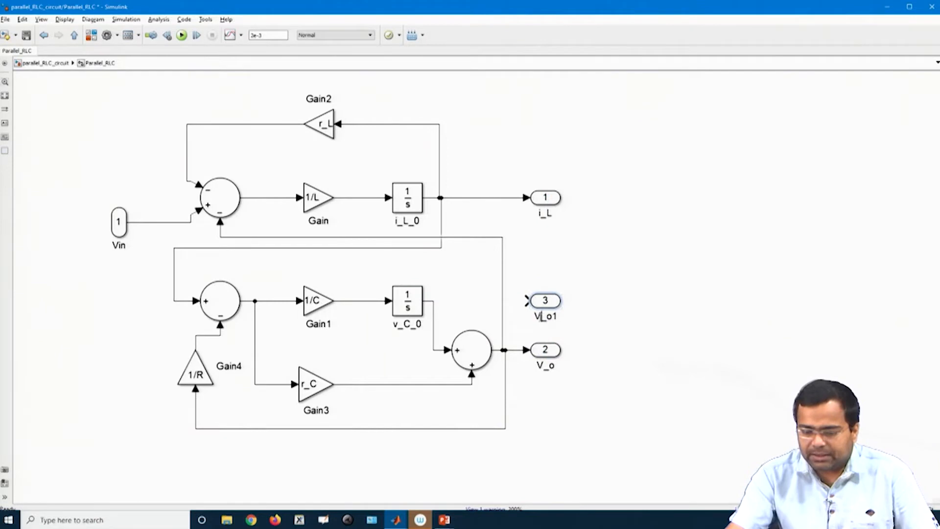
{"action": "left_click", "coordinate": [540, 316]}
{"action": "key", "text": "BackSpace"}
{"action": "type", "text": "v"}
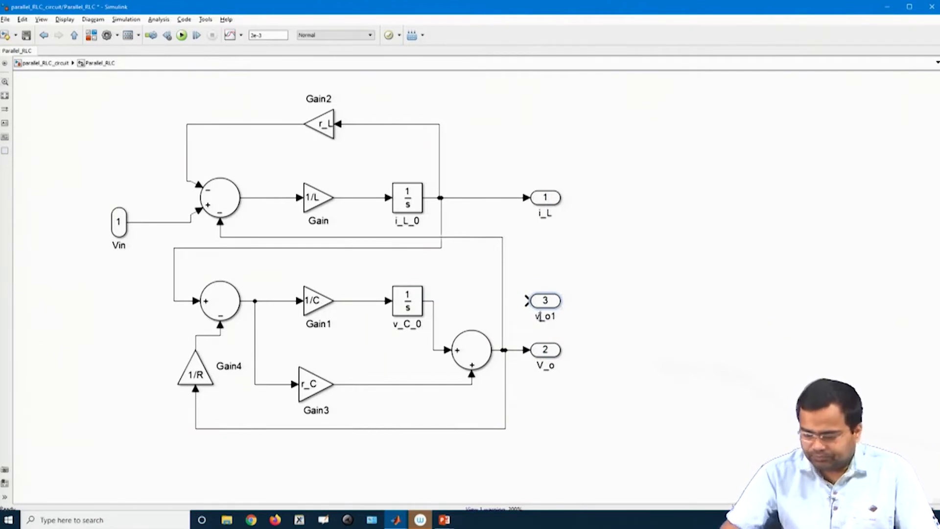
{"action": "key", "text": "Right"}
{"action": "type", "text": "C"}
{"action": "key", "text": "Delete"}
{"action": "key", "text": "Delete"}
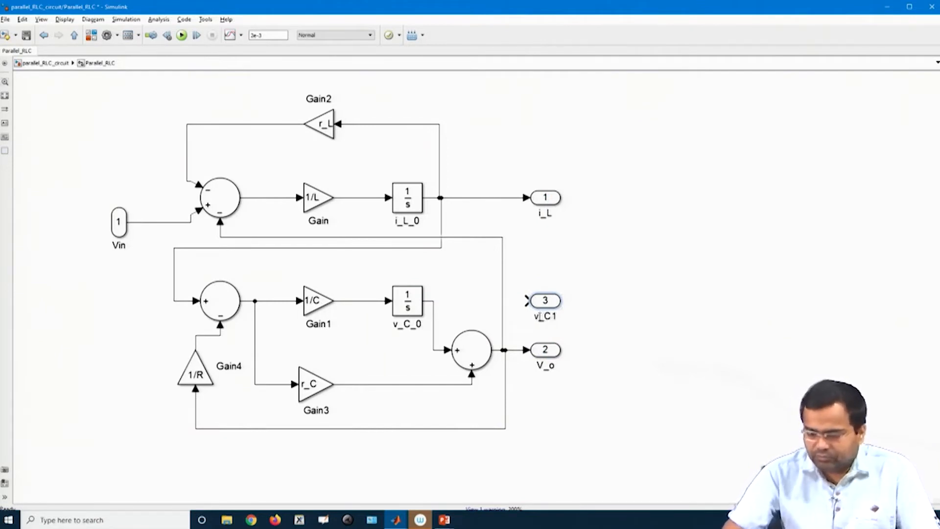
{"action": "left_click_drag", "start_coordinate": [527, 301], "coordinate": [434, 301]}
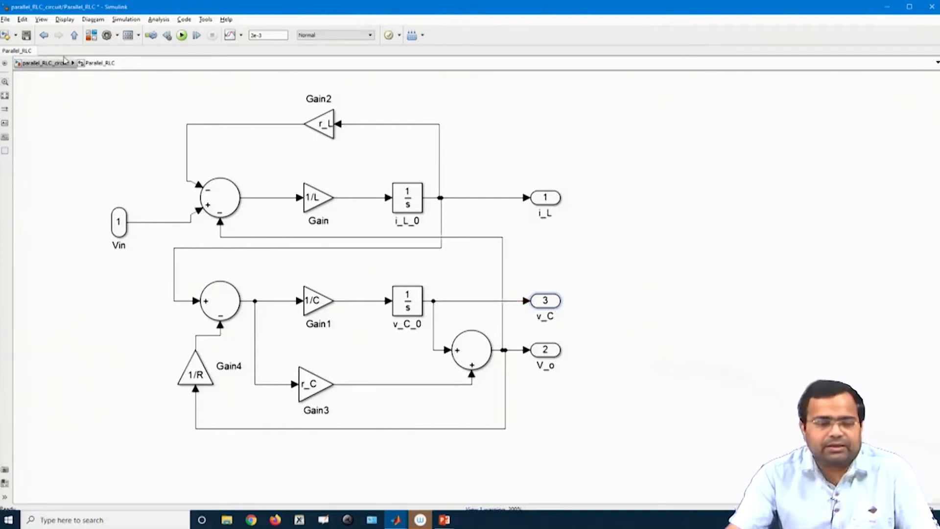
Return to the top-level model, enlarge the Parallel_RLC block and align its Vin input with the Vin source line
{"action": "left_click", "coordinate": [74, 34]}
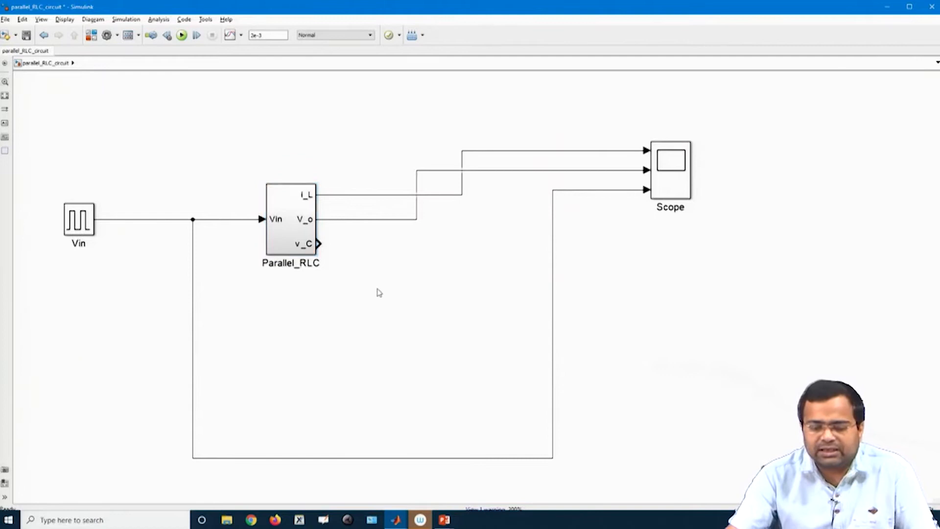
{"action": "left_click_drag", "start_coordinate": [264, 183], "coordinate": [247, 173]}
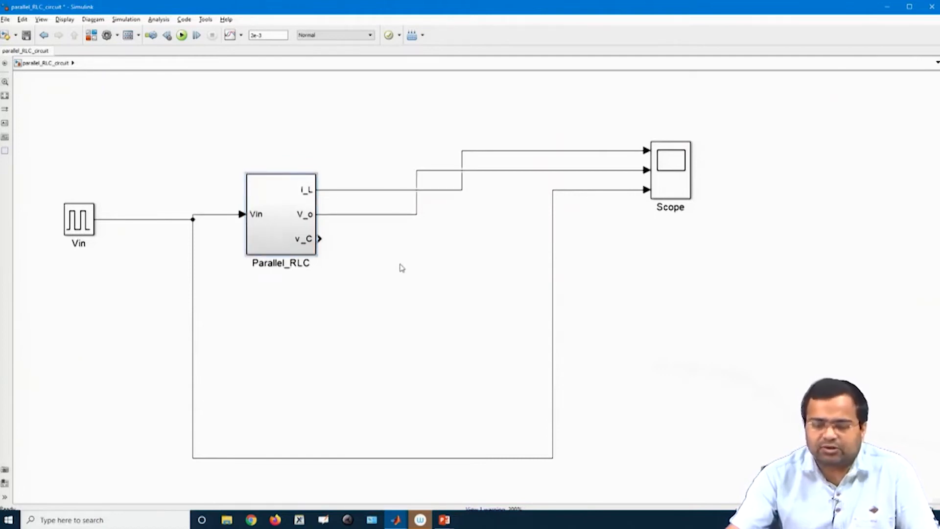
{"action": "left_click_drag", "start_coordinate": [286, 218], "coordinate": [273, 226]}
Route the Vin feed-through line just below Parallel_RLC, and move and stretch the Scope beside it so the i_L and V_o lines run straight
{"action": "left_click_drag", "start_coordinate": [319, 460], "coordinate": [318, 288]}
{"action": "left_click_drag", "start_coordinate": [674, 175], "coordinate": [467, 228]}
{"action": "left_click_drag", "start_coordinate": [484, 194], "coordinate": [485, 179]}
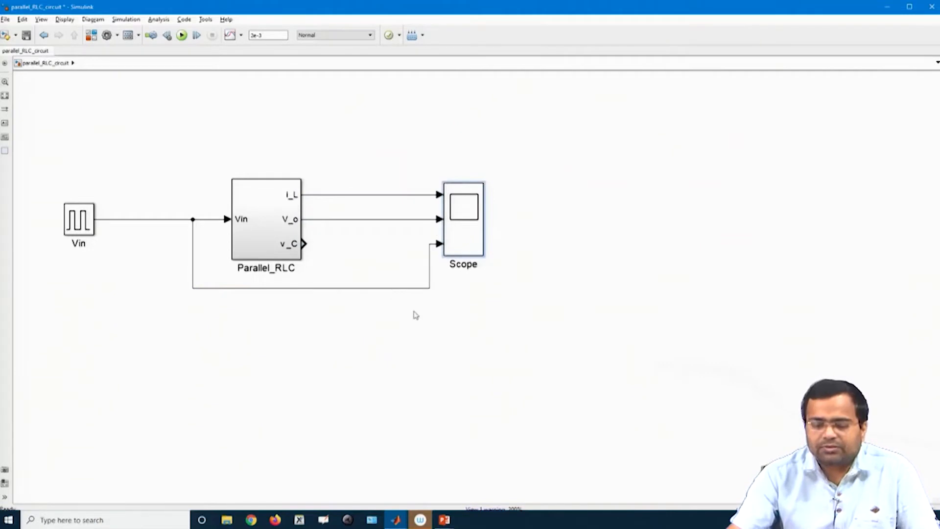
{"action": "left_click_drag", "start_coordinate": [472, 211], "coordinate": [422, 212]}
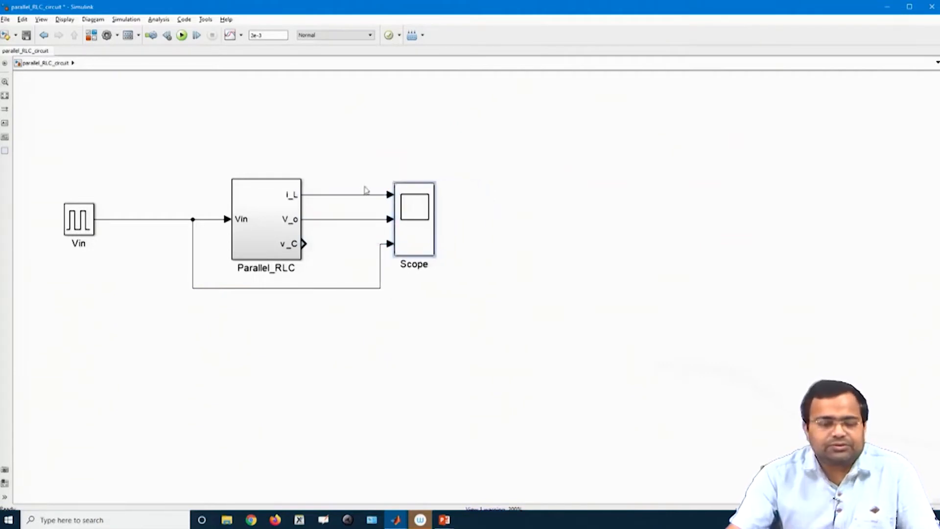
Simulate the circuit and replot the results with the waveforms_plotting script in a new maximized figure, closing the old one
{"action": "left_click", "coordinate": [182, 34]}
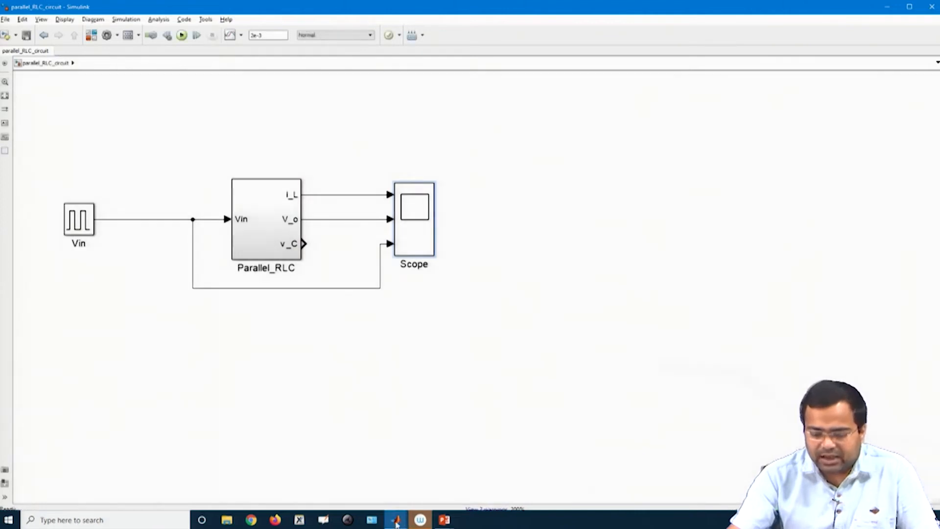
{"action": "mouse_move", "coordinate": [397, 519]}
{"action": "left_click", "coordinate": [276, 491]}
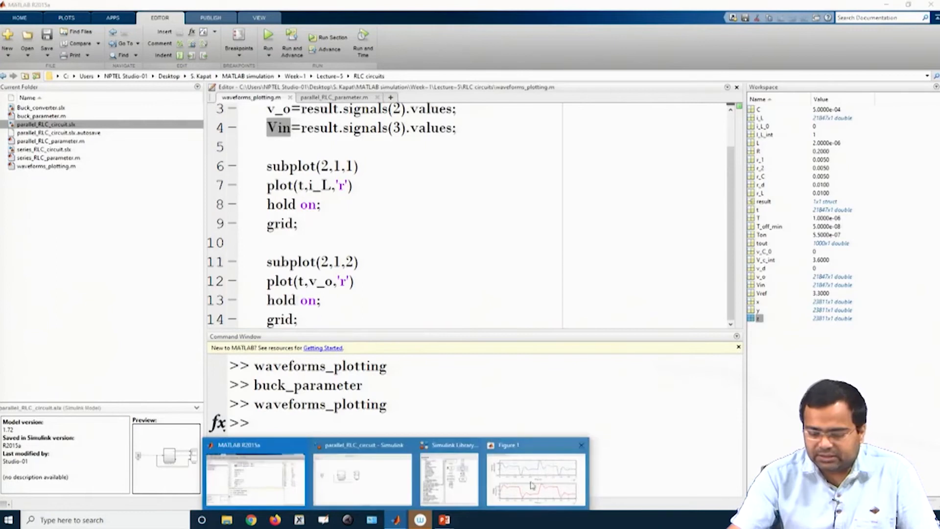
{"action": "left_click", "coordinate": [578, 446]}
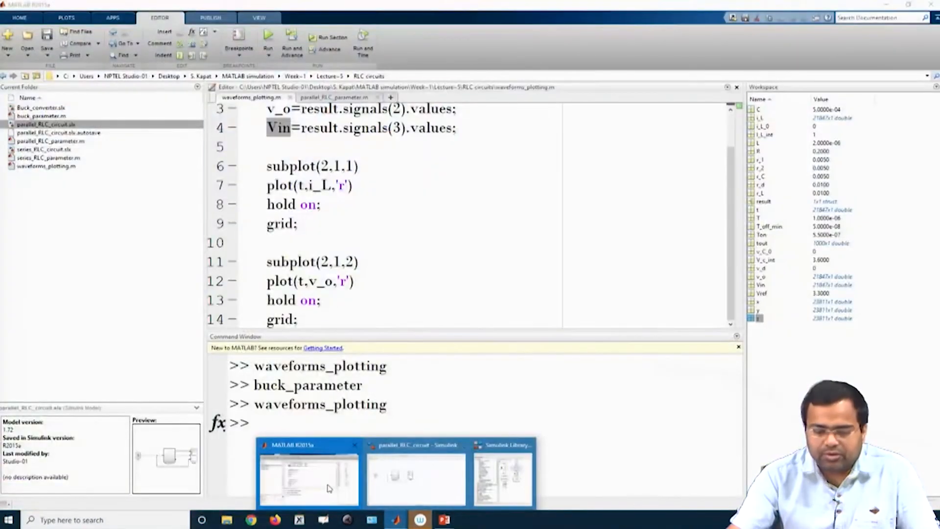
{"action": "left_click", "coordinate": [343, 490]}
{"action": "left_click", "coordinate": [268, 39]}
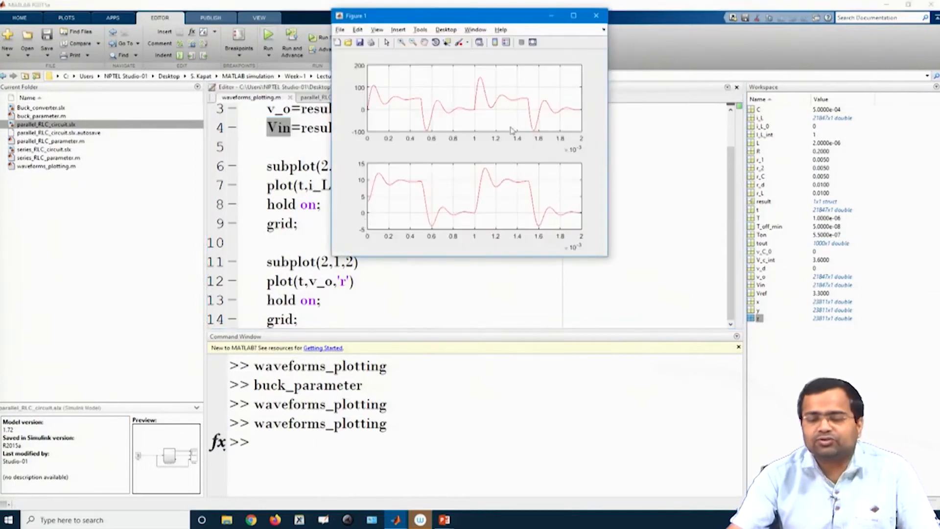
{"action": "left_click", "coordinate": [575, 17]}
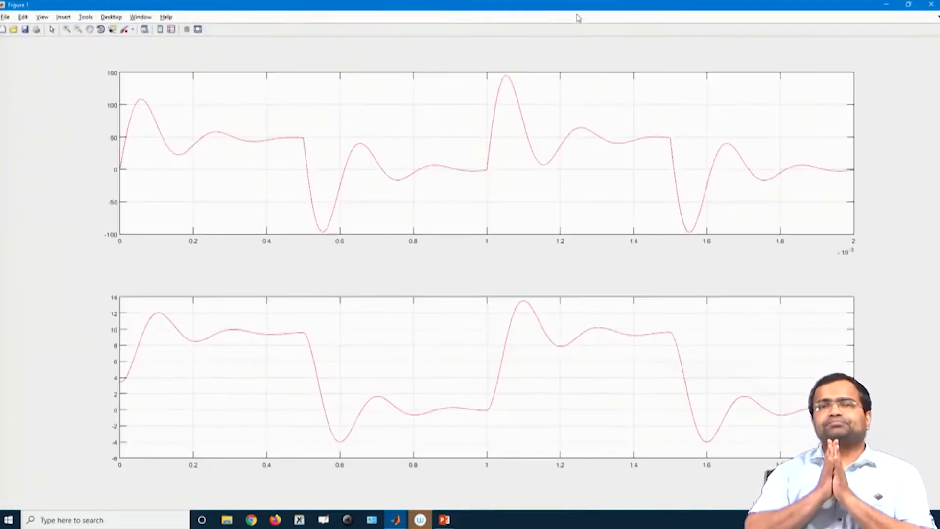
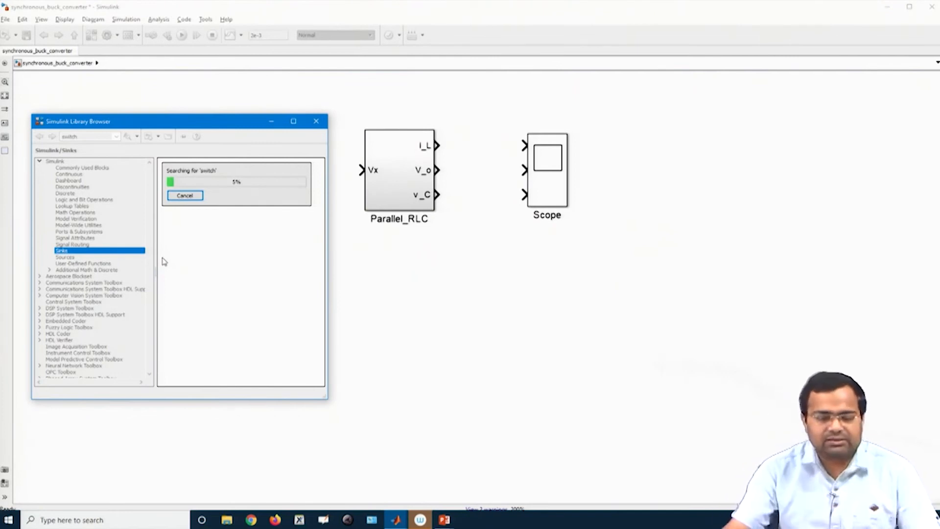
Search the block library for "switch", place a Switch block feeding the Vx input of Parallel_RLC, and move the Vin source up out of the way
{"action": "left_click", "coordinate": [316, 121]}
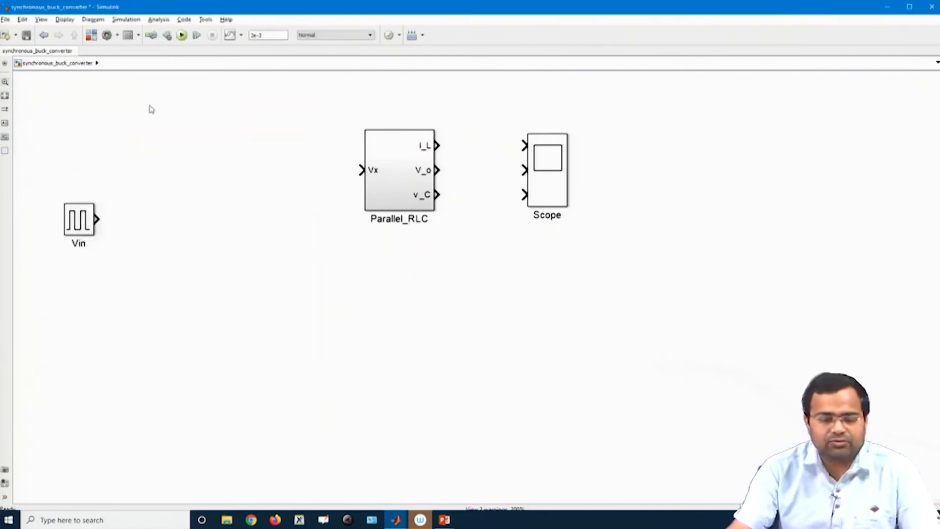
{"action": "left_click", "coordinate": [91, 37]}
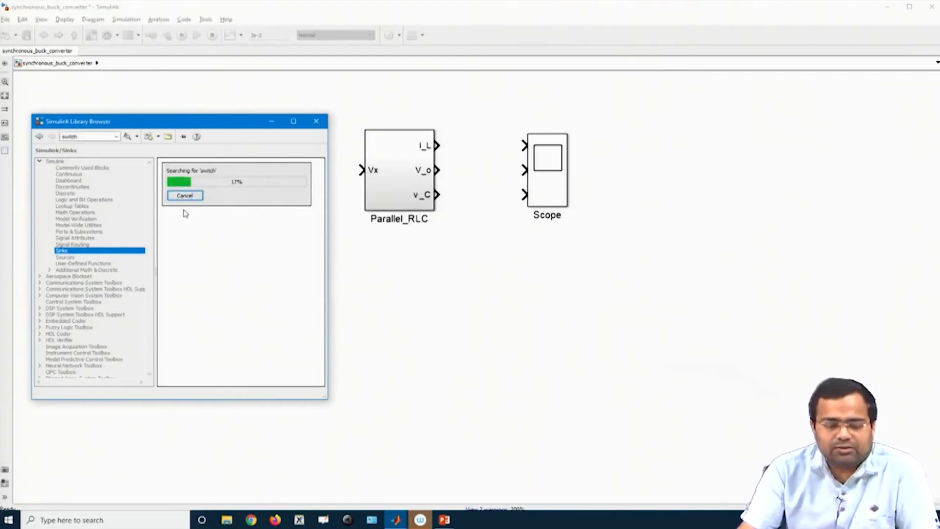
{"action": "left_click", "coordinate": [71, 179]}
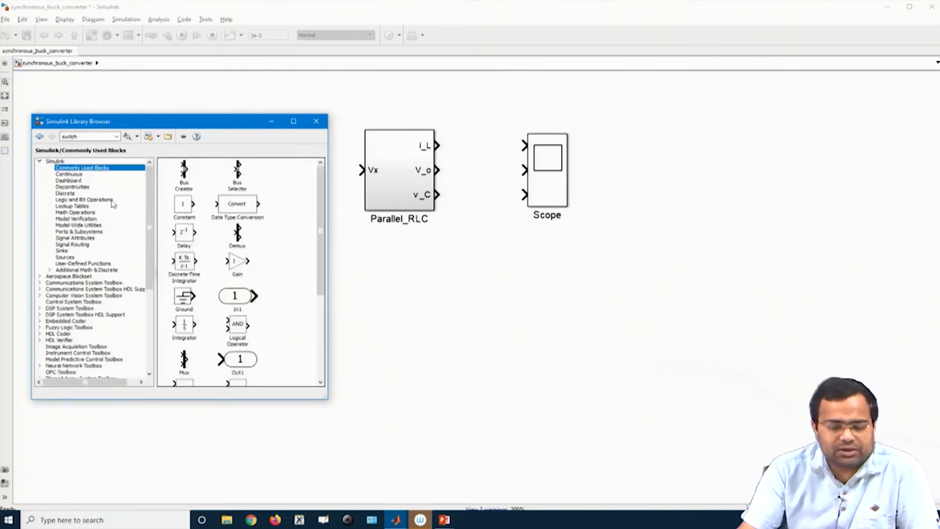
{"action": "left_click", "coordinate": [68, 194]}
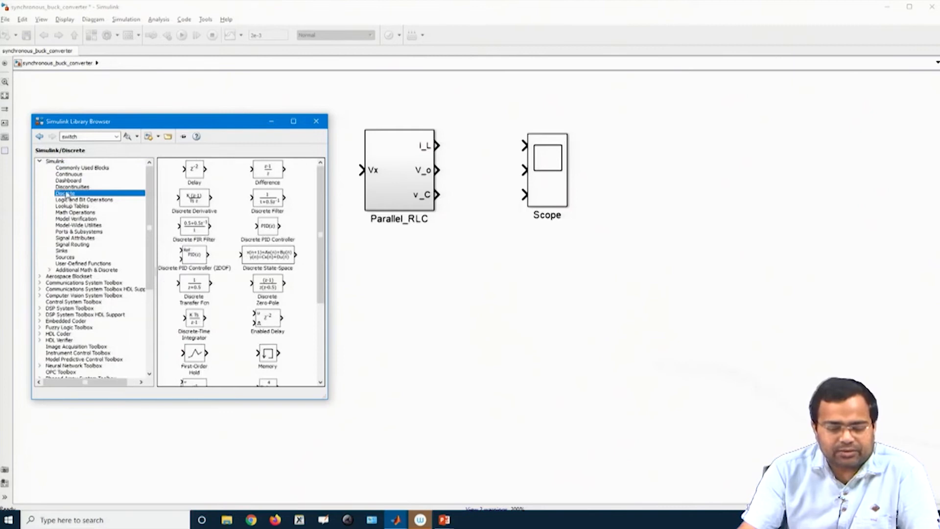
{"action": "left_click", "coordinate": [88, 137]}
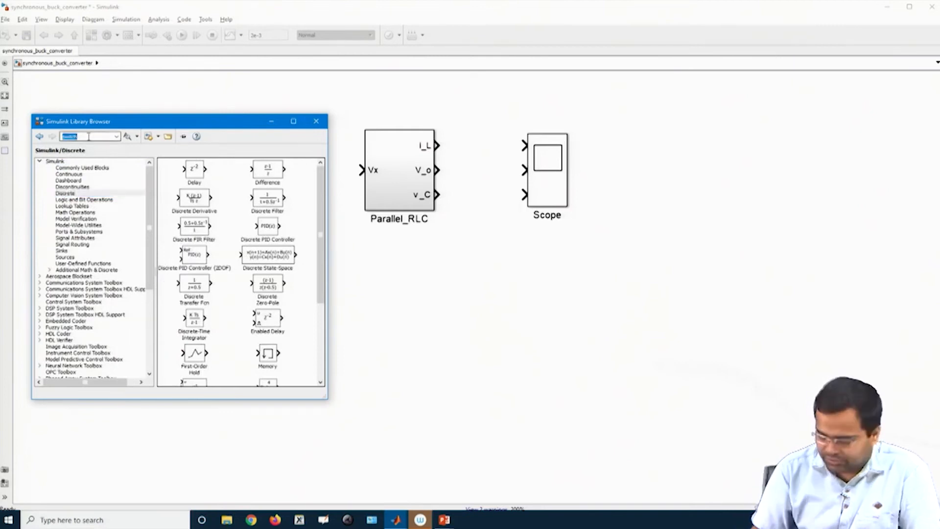
{"action": "key", "text": "Return"}
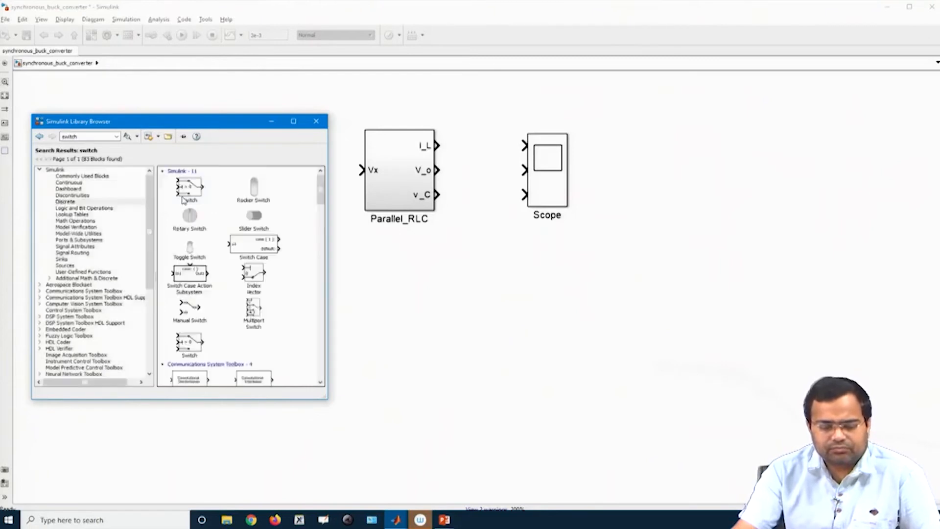
{"action": "left_click_drag", "start_coordinate": [186, 189], "coordinate": [294, 171]}
{"action": "left_click_drag", "start_coordinate": [87, 211], "coordinate": [82, 92]}
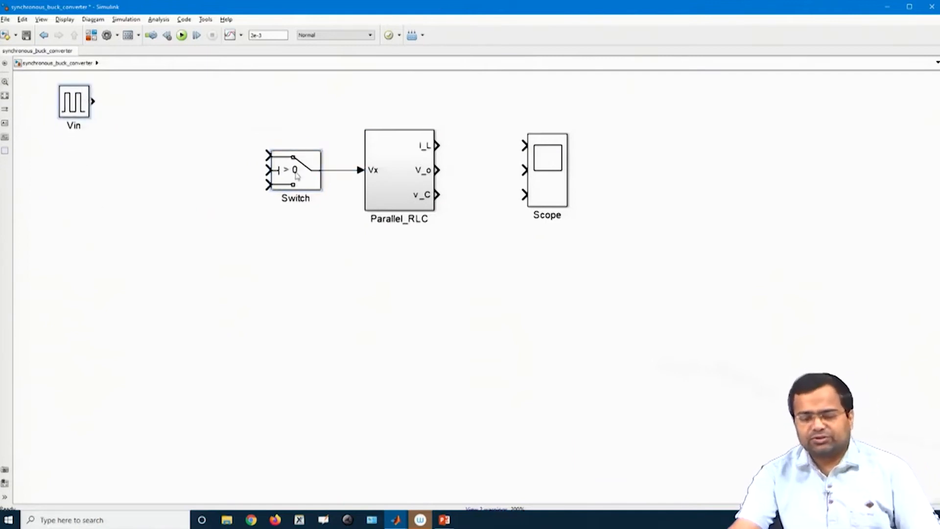
{"action": "left_click_drag", "start_coordinate": [297, 176], "coordinate": [302, 175]}
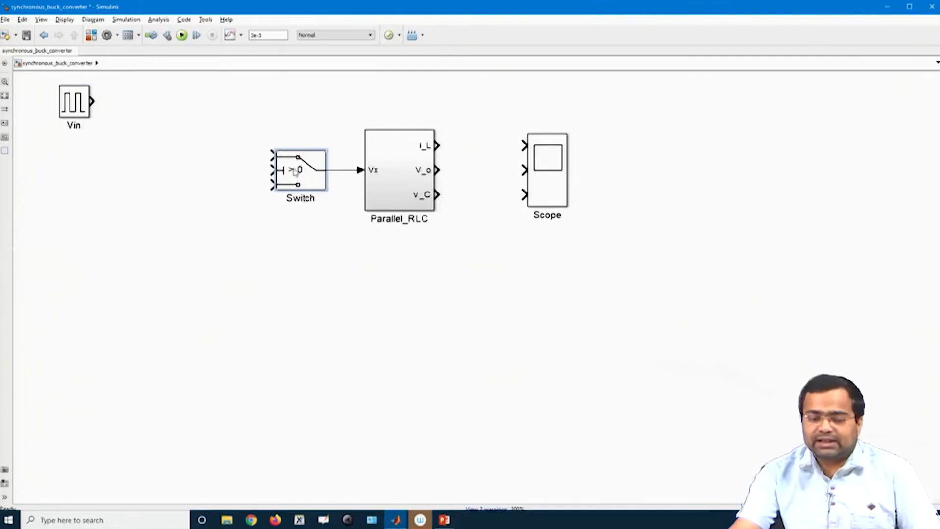
Set the Switch block's threshold to 0.5
{"action": "double_click", "coordinate": [295, 171]}
{"action": "left_click", "coordinate": [361, 185]}
{"action": "double_click", "coordinate": [364, 184]}
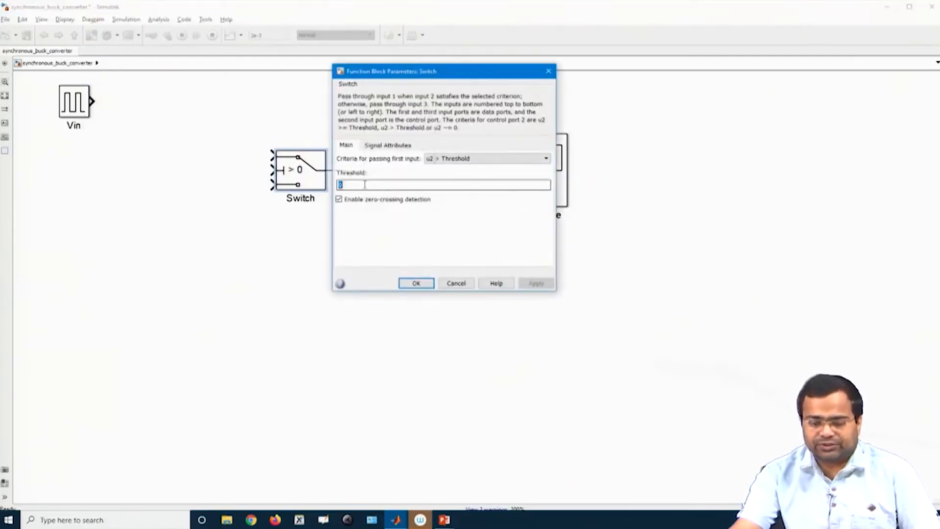
{"action": "type", "text": ".5"}
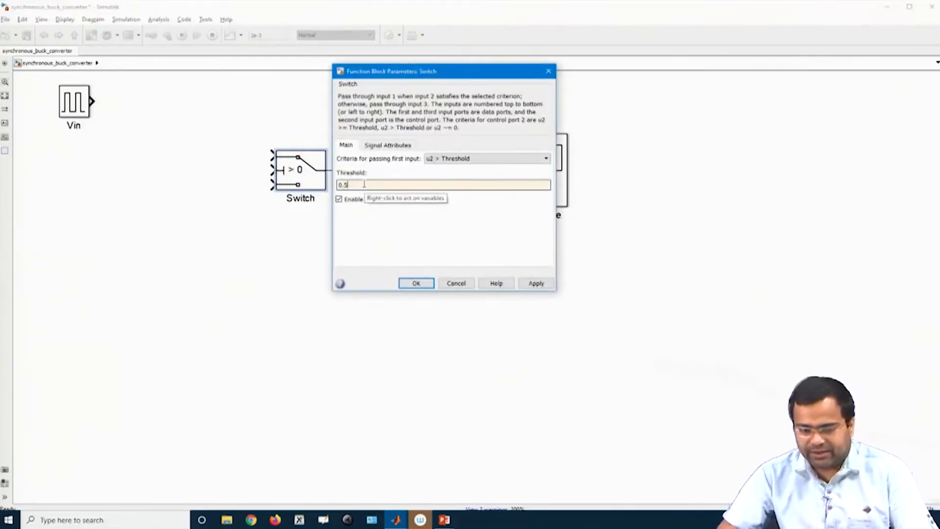
{"action": "key", "text": "Return"}
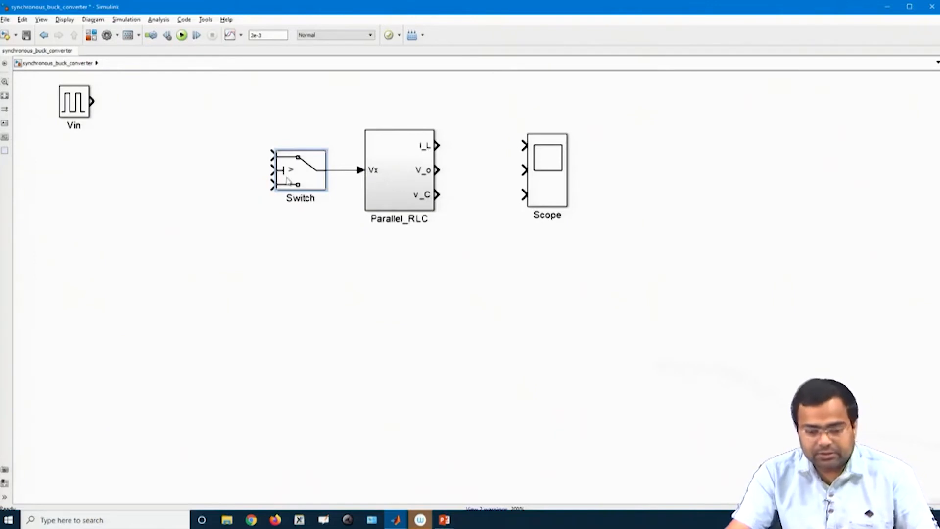
Enlarge the Switch block so its condition text fits, and delete the stray line at its third input
{"action": "left_click_drag", "start_coordinate": [273, 185], "coordinate": [296, 176]}
{"action": "left_click", "coordinate": [288, 252]}
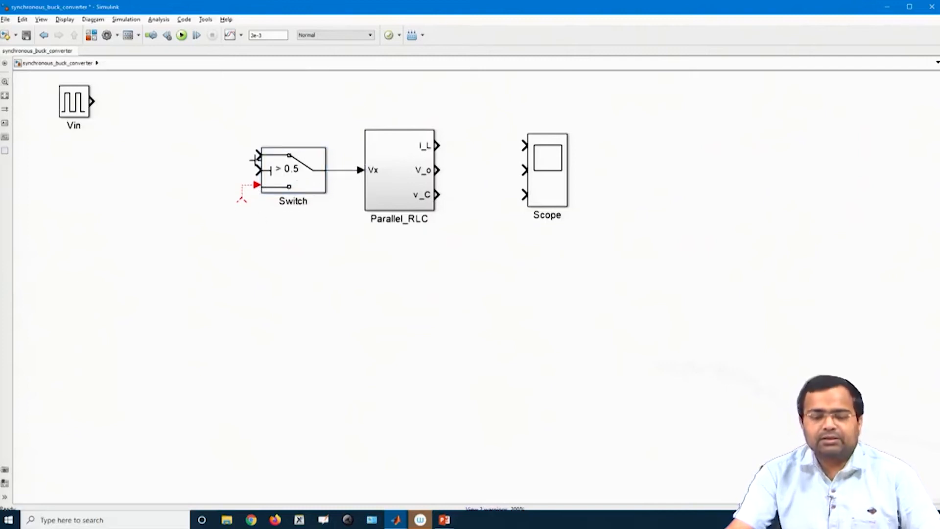
{"action": "key", "text": "Delete"}
Check the Vin pulse generator's parameters without changing them, and draw an open signal line out of the Switch's middle control input
{"action": "double_click", "coordinate": [73, 103]}
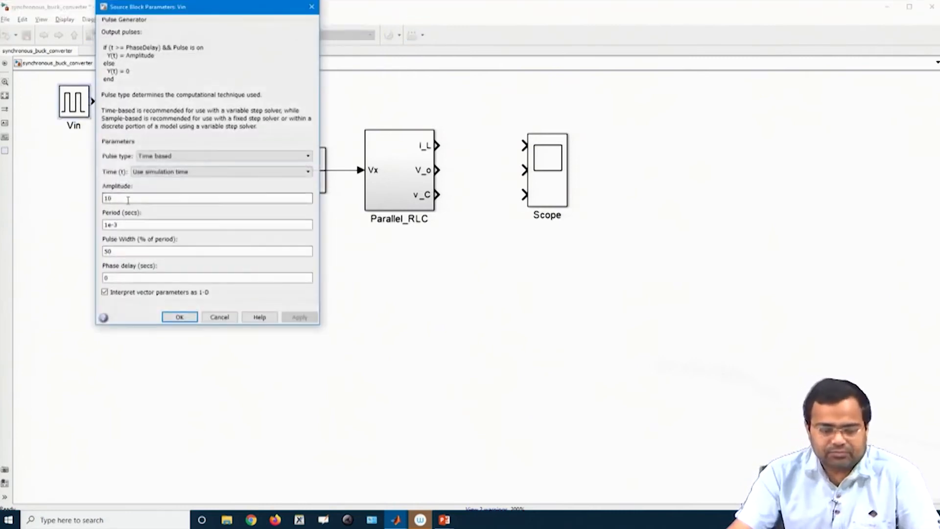
{"action": "left_click", "coordinate": [312, 7]}
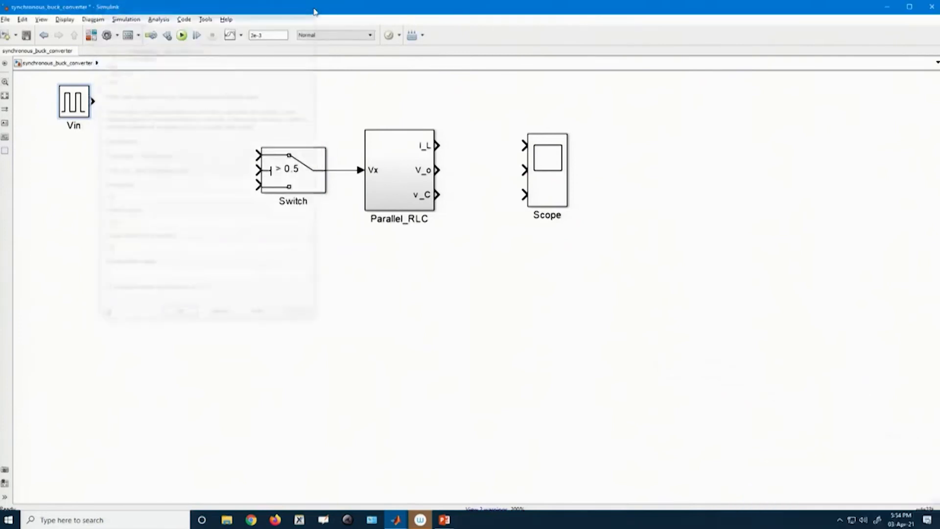
{"action": "left_click_drag", "start_coordinate": [257, 170], "coordinate": [149, 170]}
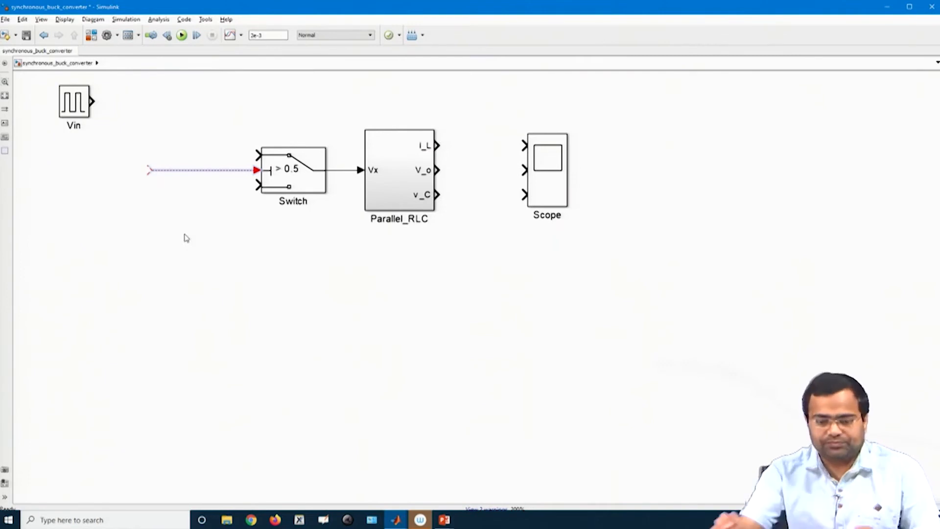
Copy the three-input sum block with the r_L and 1/L gains from inside Parallel_RLC and paste them into the top-level model
{"action": "double_click", "coordinate": [412, 184]}
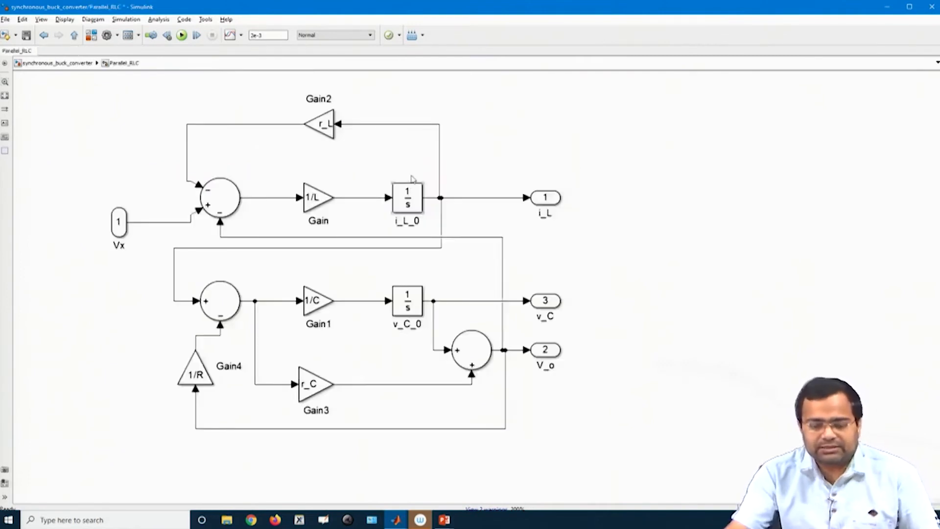
{"action": "left_click", "coordinate": [221, 204]}
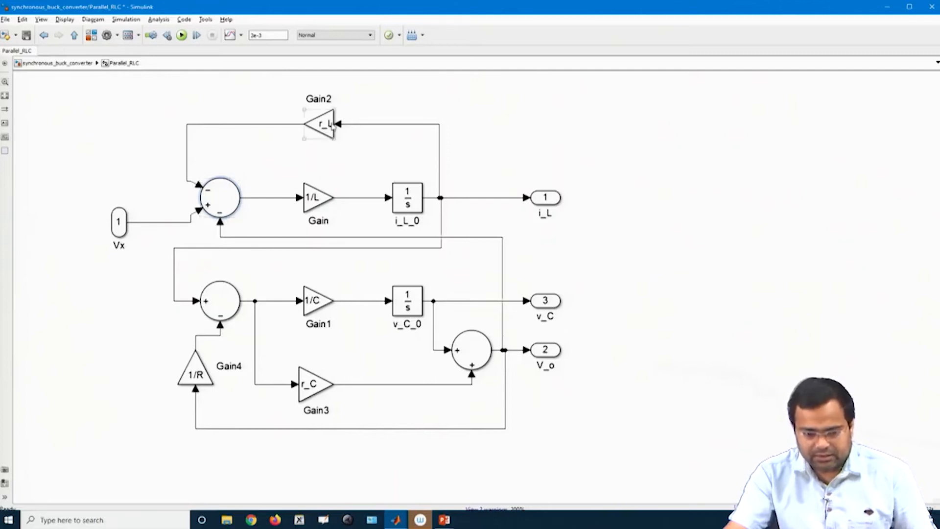
{"action": "left_click_drag", "start_coordinate": [148, 97], "coordinate": [370, 229]}
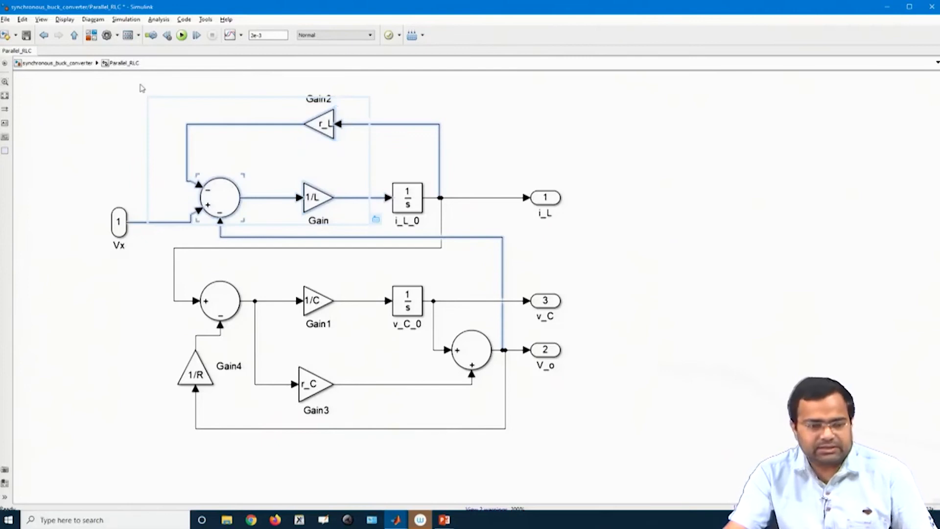
{"action": "left_click", "coordinate": [74, 35]}
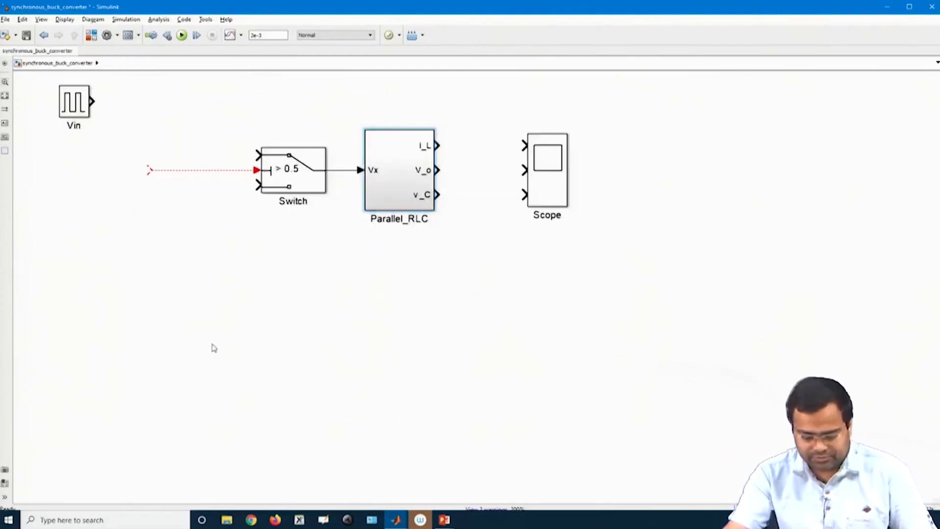
{"action": "key", "text": "ctrl+v"}
{"action": "left_click", "coordinate": [269, 327]}
{"action": "left_click_drag", "start_coordinate": [286, 430], "coordinate": [200, 279]}
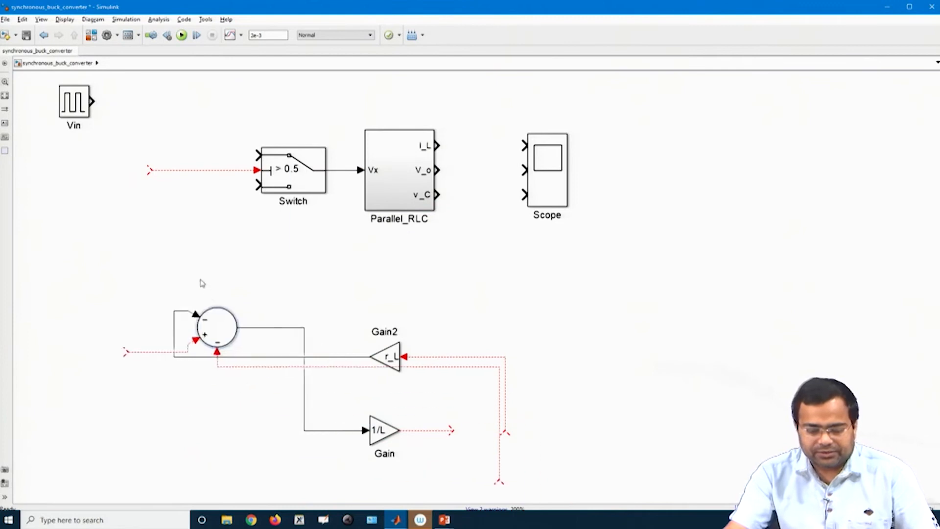
Delete the line between the copied r_L gain and sum block, and set the sum block's list of signs to |-+
{"action": "left_click", "coordinate": [210, 358]}
{"action": "key", "text": "Delete"}
{"action": "left_click", "coordinate": [201, 284]}
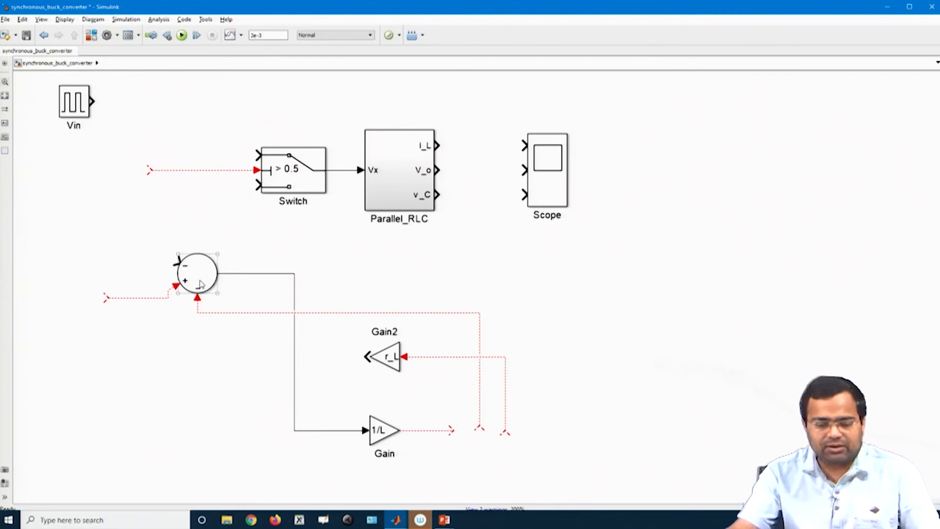
{"action": "double_click", "coordinate": [201, 284]}
{"action": "double_click", "coordinate": [270, 297]}
{"action": "type", "text": "|-+"}
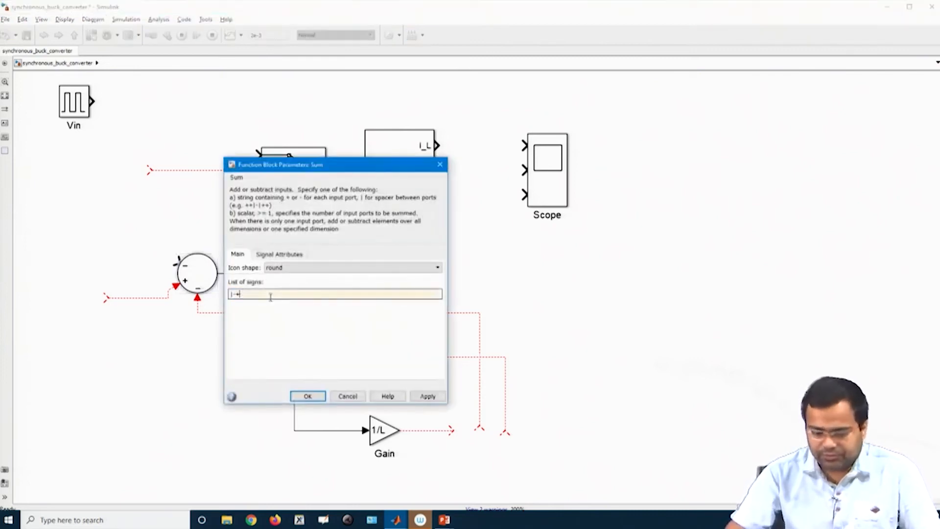
{"action": "key", "text": "Return"}
Delete the remaining lines attached to the copied sum block and move it below the open end of the Switch's control line
{"action": "left_click", "coordinate": [214, 339]}
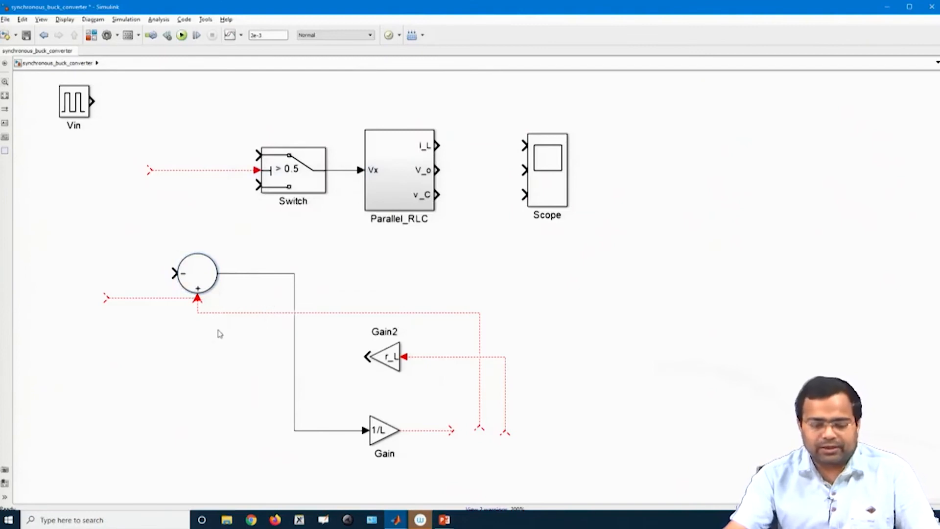
{"action": "left_click", "coordinate": [221, 315]}
{"action": "key", "text": "Delete"}
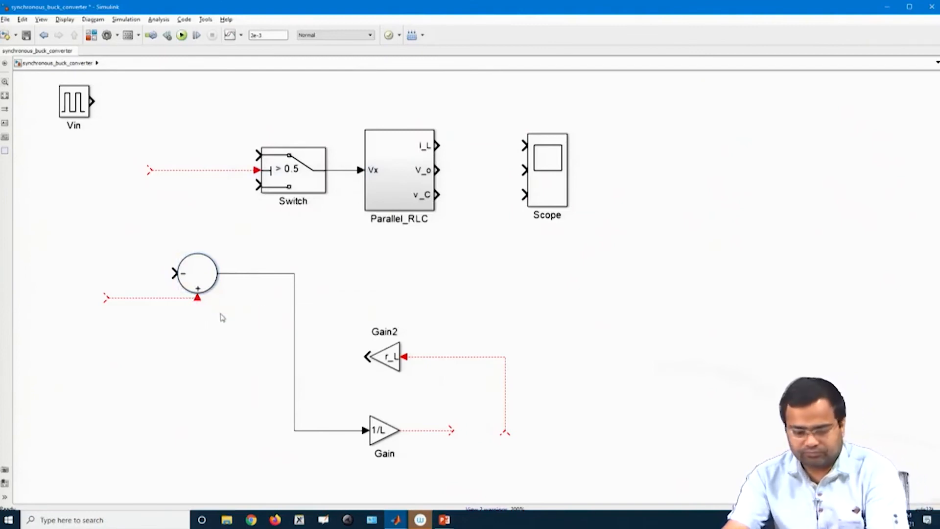
{"action": "left_click", "coordinate": [167, 303]}
{"action": "key", "text": "Delete"}
{"action": "left_click", "coordinate": [240, 273]}
{"action": "key", "text": "Delete"}
{"action": "left_click", "coordinate": [204, 278]}
{"action": "left_click_drag", "start_coordinate": [204, 278], "coordinate": [131, 221]}
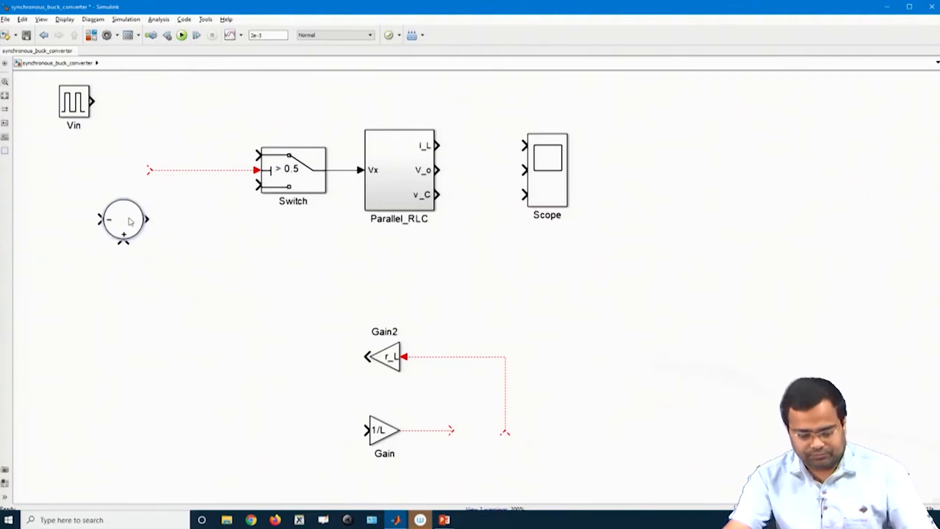
Connect the sum block's output to the Switch's first input, delete the open control line, and place the sum block above the Switch's level
{"action": "key", "text": "ctrl+r"}
{"action": "key", "text": "ctrl+i"}
{"action": "key", "text": "ctrl+r"}
{"action": "left_click_drag", "start_coordinate": [130, 222], "coordinate": [149, 158]}
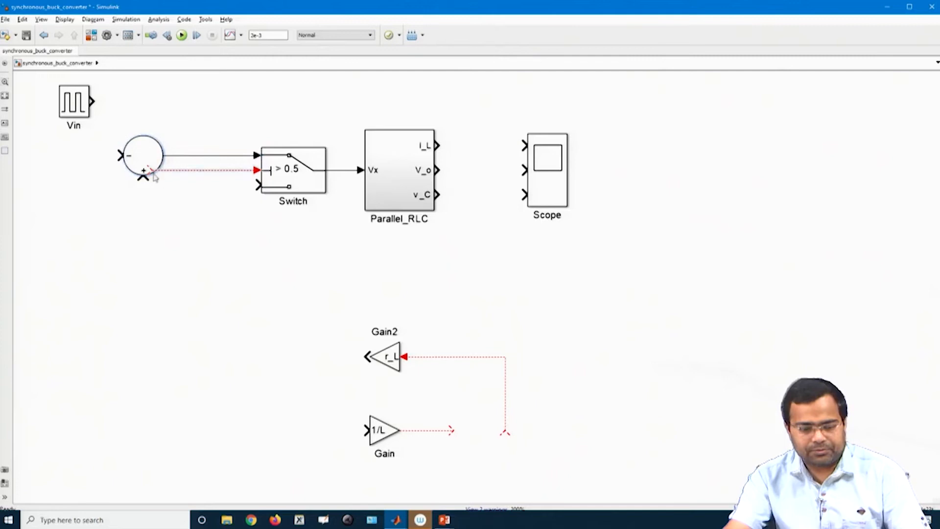
{"action": "left_click", "coordinate": [180, 170]}
{"action": "key", "text": "Delete"}
{"action": "left_click_drag", "start_coordinate": [150, 157], "coordinate": [186, 136]}
{"action": "left_click", "coordinate": [170, 197]}
Duplicate the r_L gain above the Switch and wire it from the i_L output of Parallel_RLC to the sum block's minus input
{"action": "left_click", "coordinate": [384, 365]}
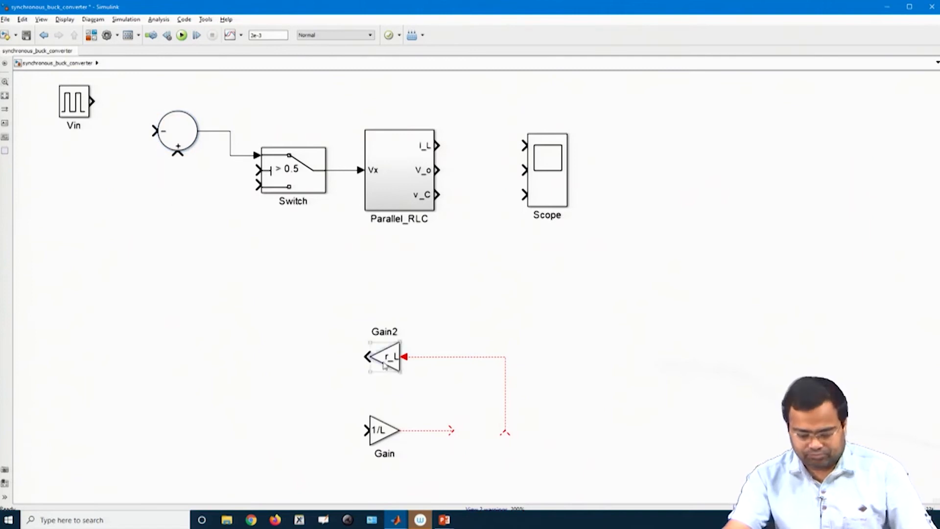
{"action": "left_click", "coordinate": [327, 92]}
{"action": "key", "text": "ctrl+v"}
{"action": "left_click", "coordinate": [383, 308]}
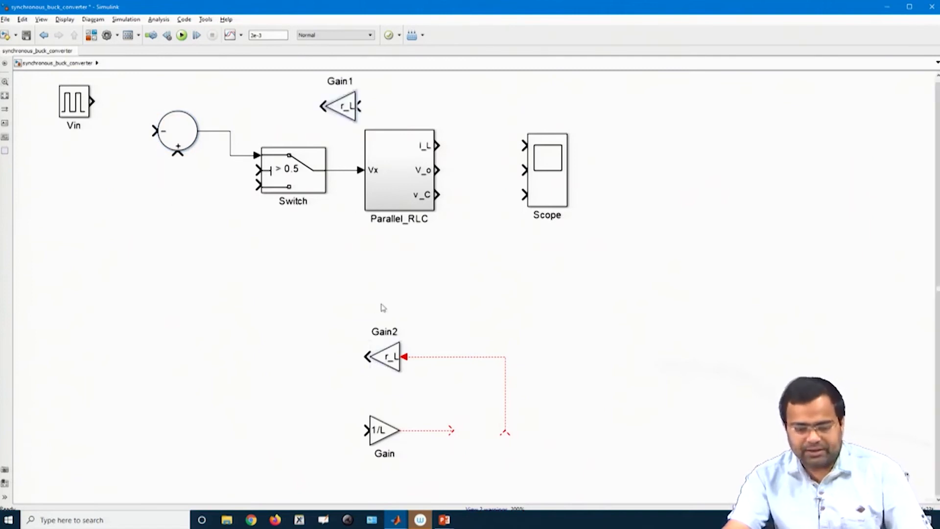
{"action": "mouse_move", "coordinate": [359, 106]}
{"action": "left_mouse_down"}
{"action": "mouse_move", "coordinate": [474, 128]}
{"action": "mouse_move", "coordinate": [431, 144]}
{"action": "left_mouse_up"}
{"action": "left_click_drag", "start_coordinate": [345, 112], "coordinate": [179, 118]}
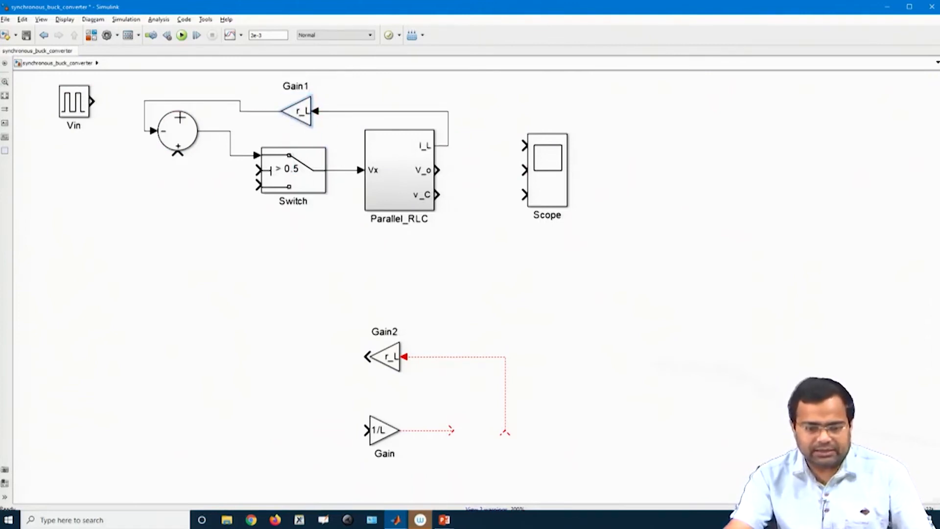
Set the gain of the copied Gain1 block to r_1
{"action": "double_click", "coordinate": [304, 112]}
{"action": "left_click", "coordinate": [336, 108]}
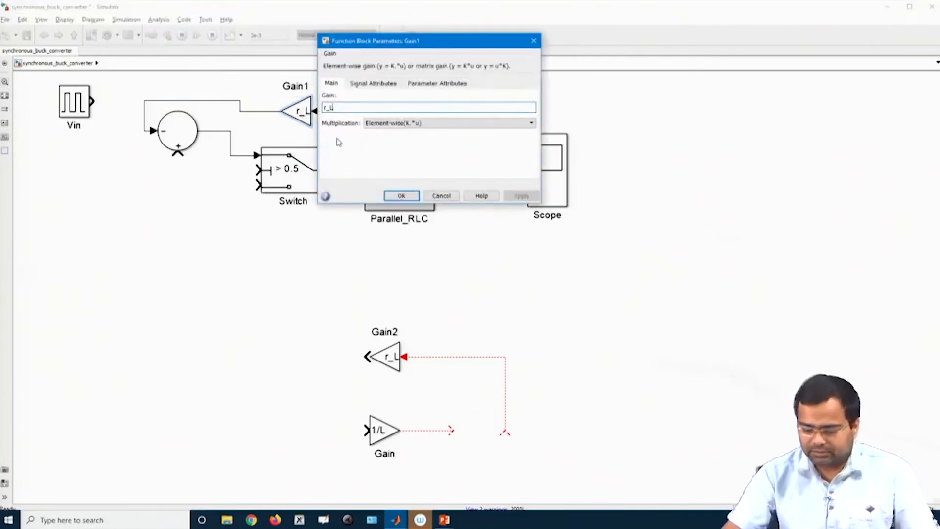
{"action": "key", "text": "BackSpace"}
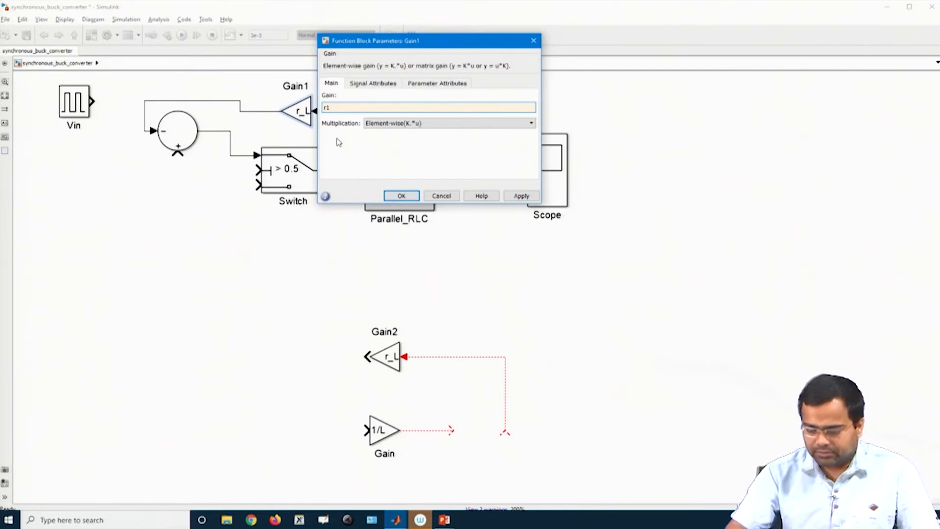
{"action": "type", "text": "1"}
{"action": "key", "text": "Return"}
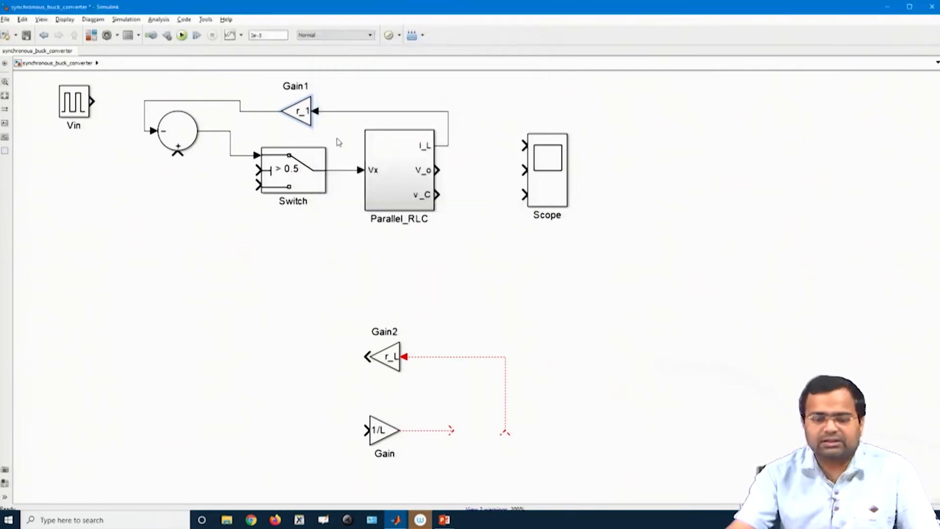
Shift the wired blocks and Scope down, line up Gain1 with its feedback line, and move Vin level with the Switch's control input
{"action": "left_click_drag", "start_coordinate": [118, 80], "coordinate": [632, 242]}
{"action": "key", "text": "Down"}
{"action": "key", "text": "Down"}
{"action": "key", "text": "Down"}
{"action": "key", "text": "Down"}
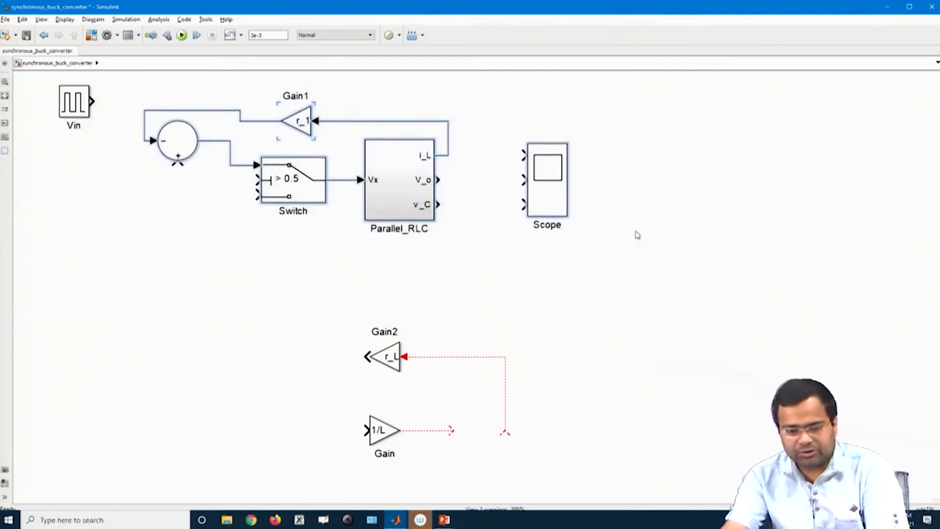
{"action": "left_click", "coordinate": [403, 106]}
{"action": "left_click_drag", "start_coordinate": [299, 137], "coordinate": [296, 120]}
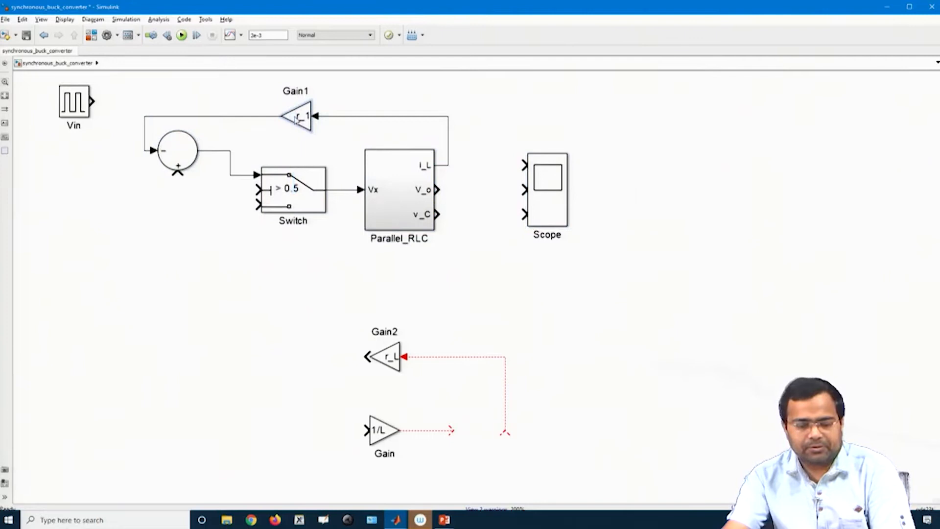
{"action": "left_click_drag", "start_coordinate": [78, 110], "coordinate": [84, 199]}
{"action": "left_click", "coordinate": [149, 196]}
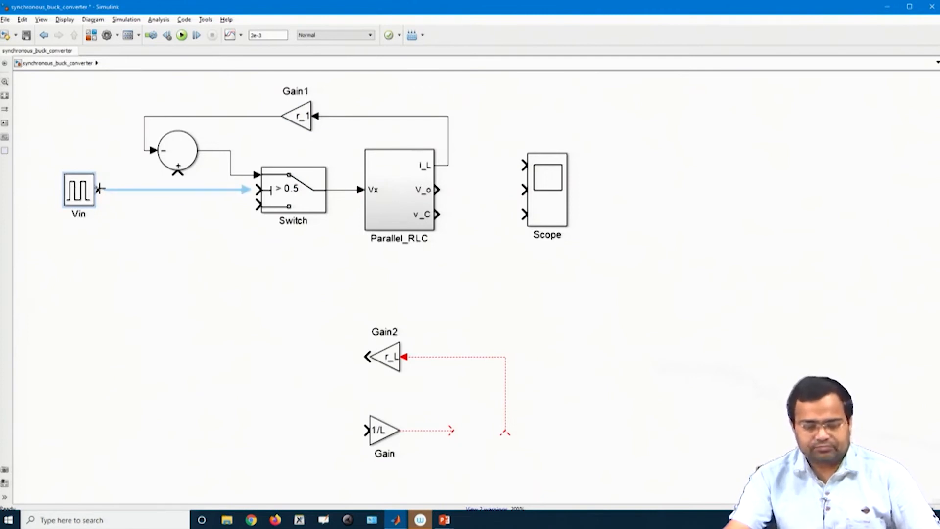
{"action": "left_click", "coordinate": [175, 160]}
{"action": "left_click", "coordinate": [377, 433]}
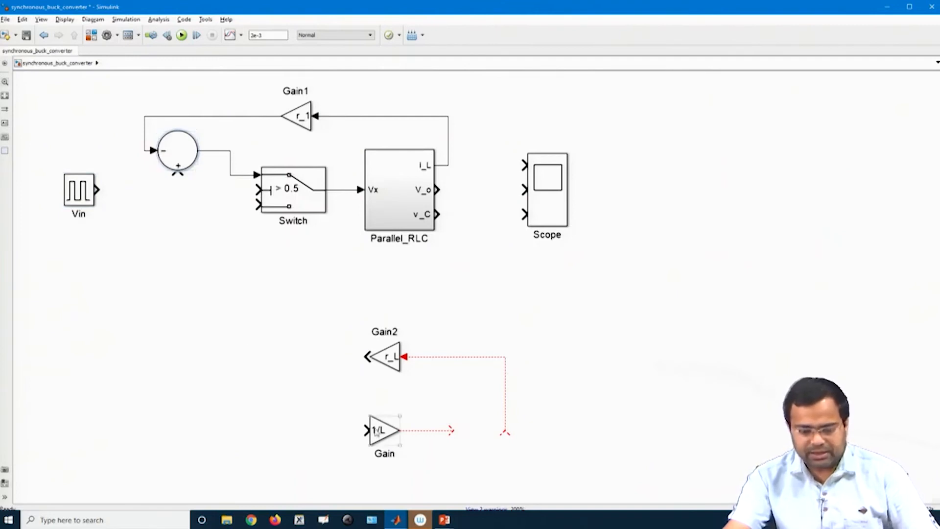
{"action": "left_click", "coordinate": [187, 158]}
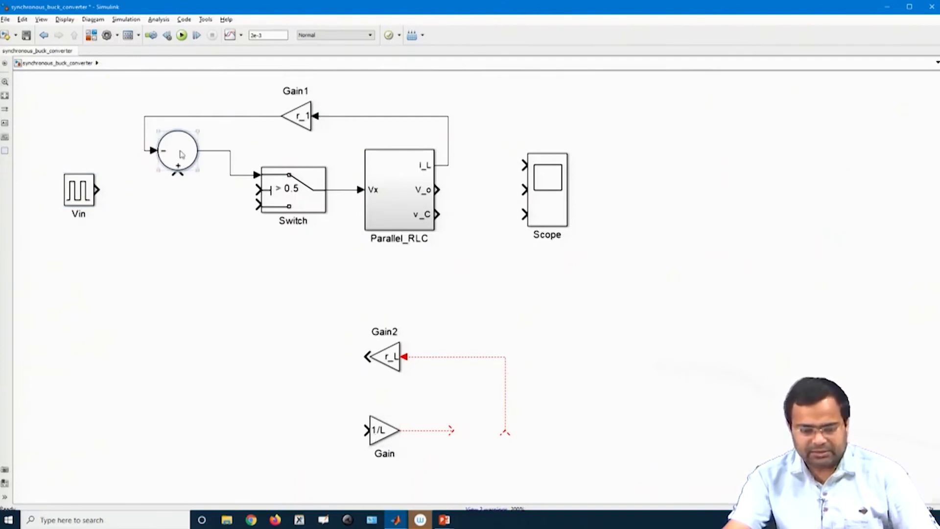
{"action": "left_click", "coordinate": [170, 287]}
{"action": "key", "text": "ctrl+v"}
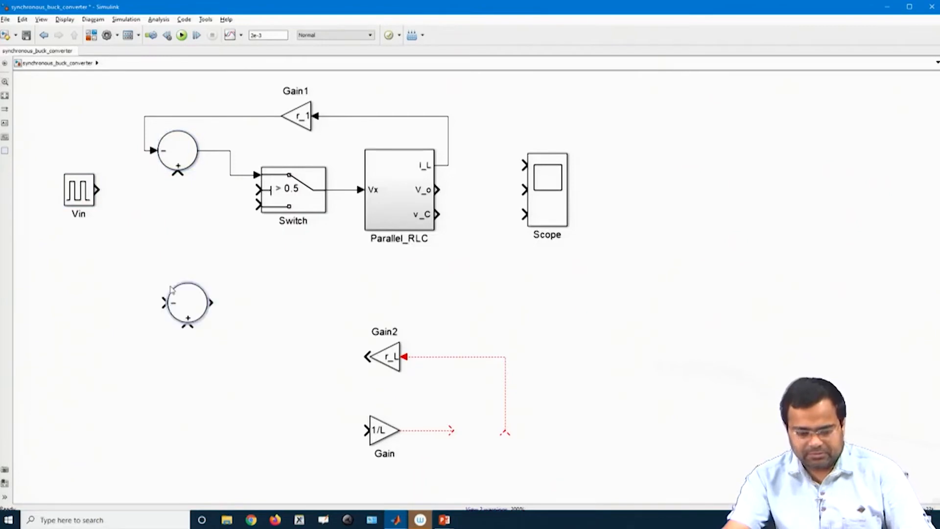
{"action": "key", "text": "Delete"}
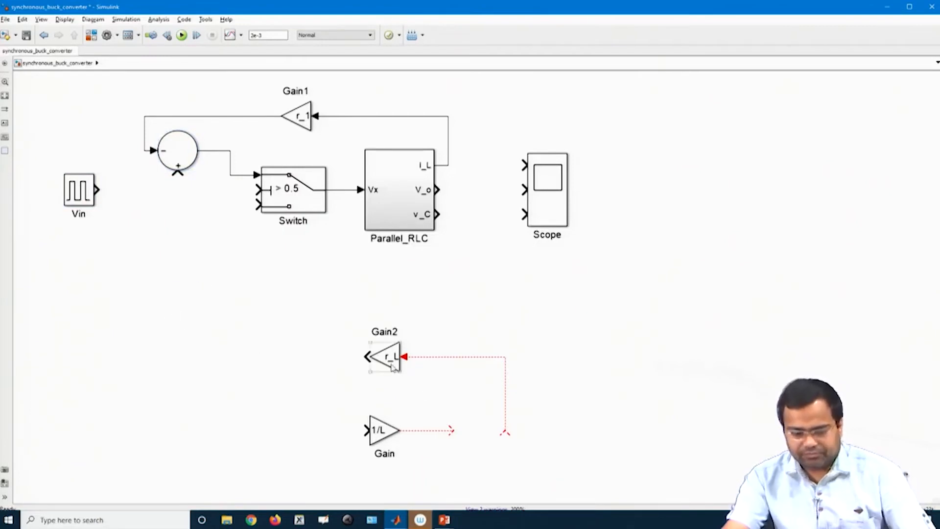
Delete Gain2's open input line, move Gain2 below the Switch, and feed it from a branch of the i_L signal
{"action": "left_click", "coordinate": [449, 360]}
{"action": "key", "text": "Delete"}
{"action": "left_click_drag", "start_coordinate": [386, 363], "coordinate": [387, 298]}
{"action": "left_click_drag", "start_coordinate": [441, 250], "coordinate": [448, 165]}
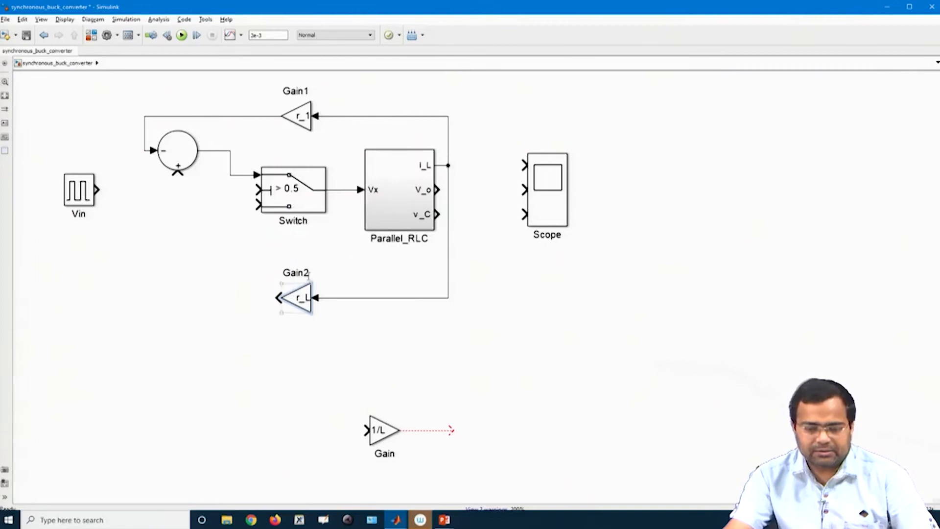
Set Gain2 to -r_2, widen the block enough to show the value, and connect its output to the Switch's third input
{"action": "double_click", "coordinate": [302, 299]}
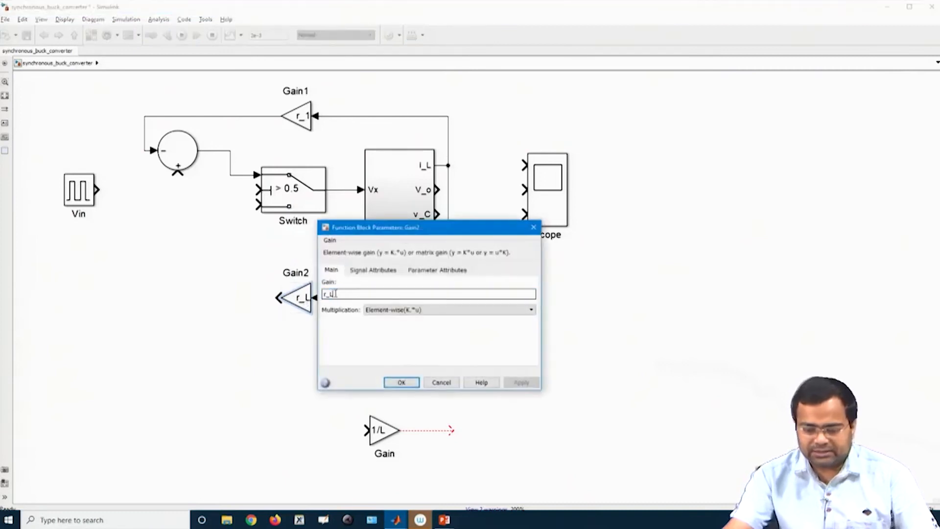
{"action": "key", "text": "BackSpace"}
{"action": "type", "text": "-r_L"}
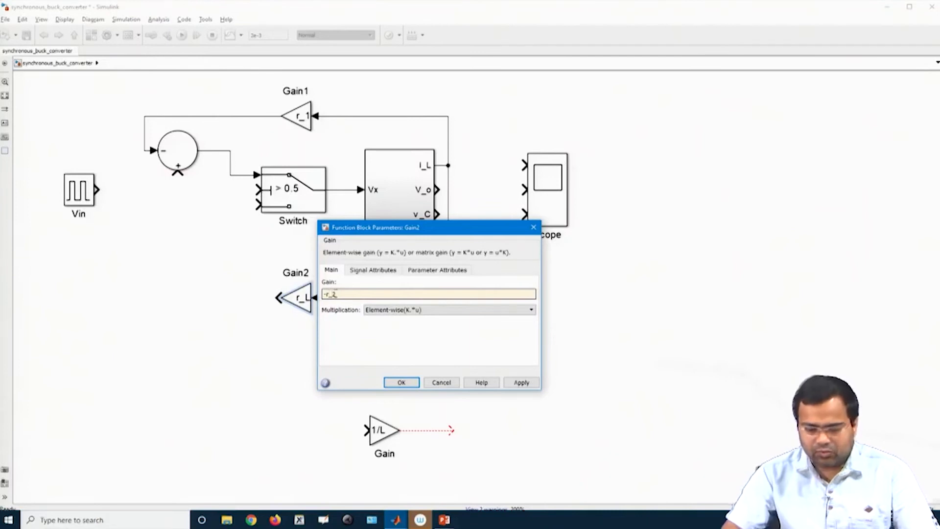
{"action": "key", "text": "Return"}
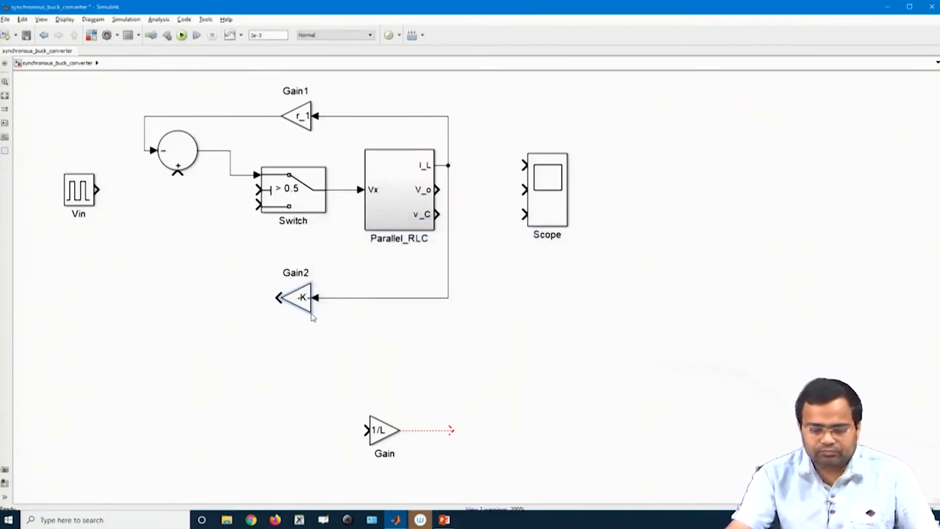
{"action": "left_click", "coordinate": [303, 305]}
{"action": "left_click_drag", "start_coordinate": [279, 312], "coordinate": [255, 204]}
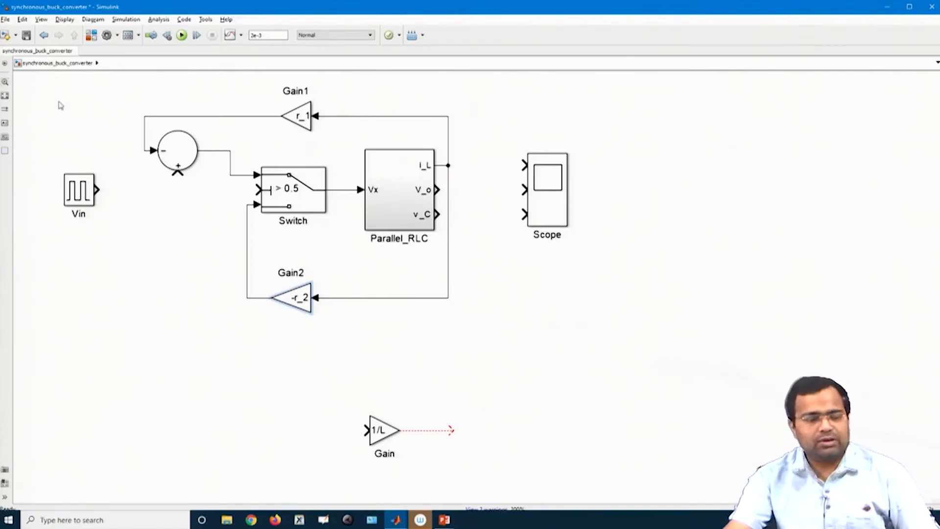
Draw an open line from the Switch's control input, and feed the sum block's plus input from a new Constant block in place of Vin
{"action": "left_click_drag", "start_coordinate": [97, 189], "coordinate": [178, 174]}
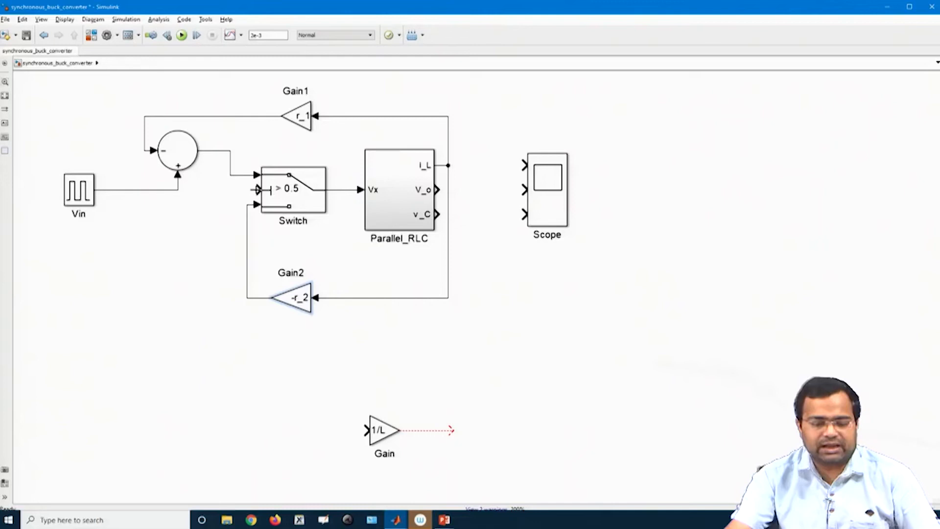
{"action": "left_click_drag", "start_coordinate": [258, 190], "coordinate": [202, 228]}
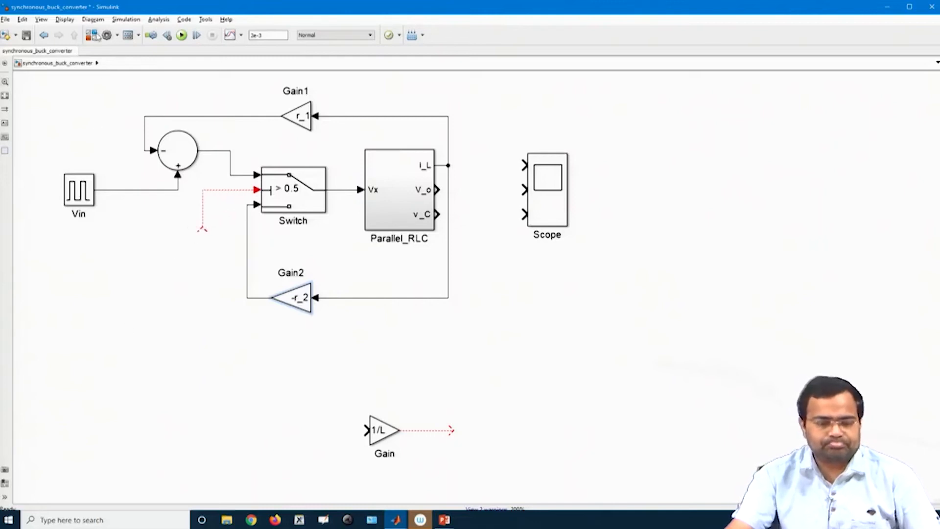
{"action": "left_click", "coordinate": [93, 35]}
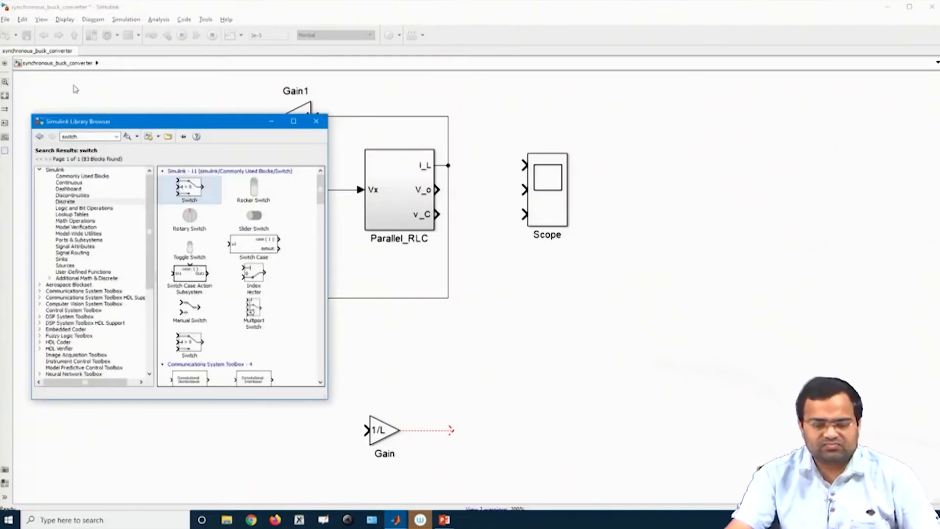
{"action": "left_click", "coordinate": [63, 271]}
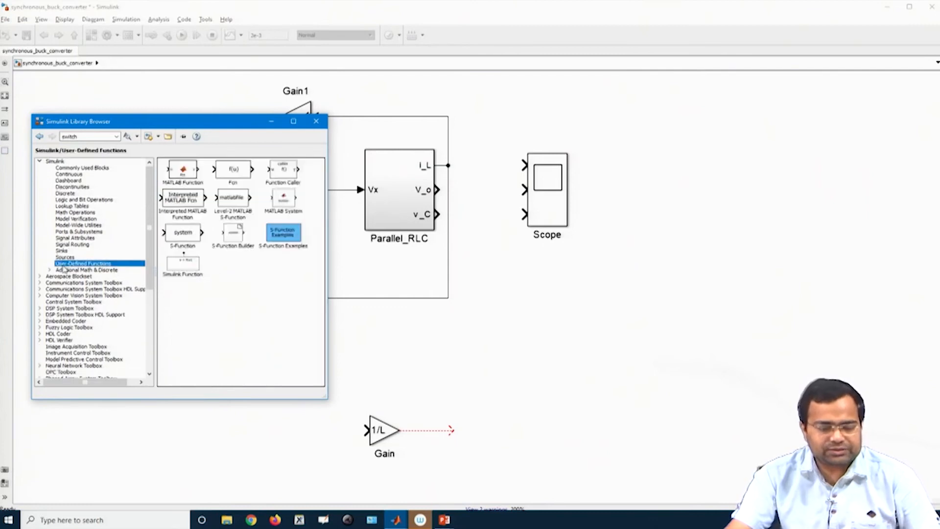
{"action": "left_click", "coordinate": [69, 168]}
{"action": "left_click_drag", "start_coordinate": [189, 212], "coordinate": [117, 226]}
{"action": "left_click", "coordinate": [131, 196]}
{"action": "key", "text": "Delete"}
{"action": "left_click_drag", "start_coordinate": [117, 230], "coordinate": [178, 172]}
Move Vin below the Constant block and connect its output to the Switch's middle control input
{"action": "mouse_move", "coordinate": [73, 199]}
{"action": "left_mouse_down"}
{"action": "mouse_move", "coordinate": [79, 293]}
{"action": "mouse_move", "coordinate": [148, 307]}
{"action": "mouse_move", "coordinate": [146, 284]}
{"action": "mouse_move", "coordinate": [203, 229]}
{"action": "left_mouse_up"}
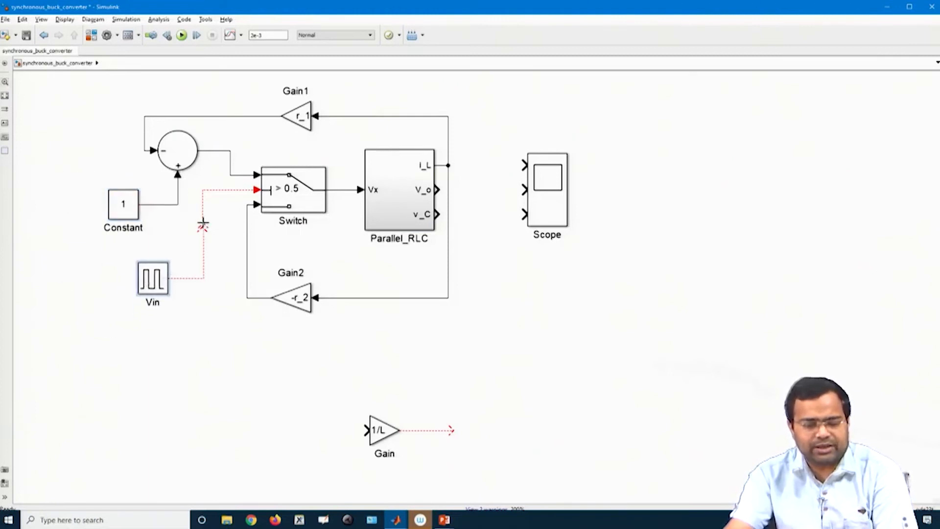
{"action": "left_click", "coordinate": [203, 214]}
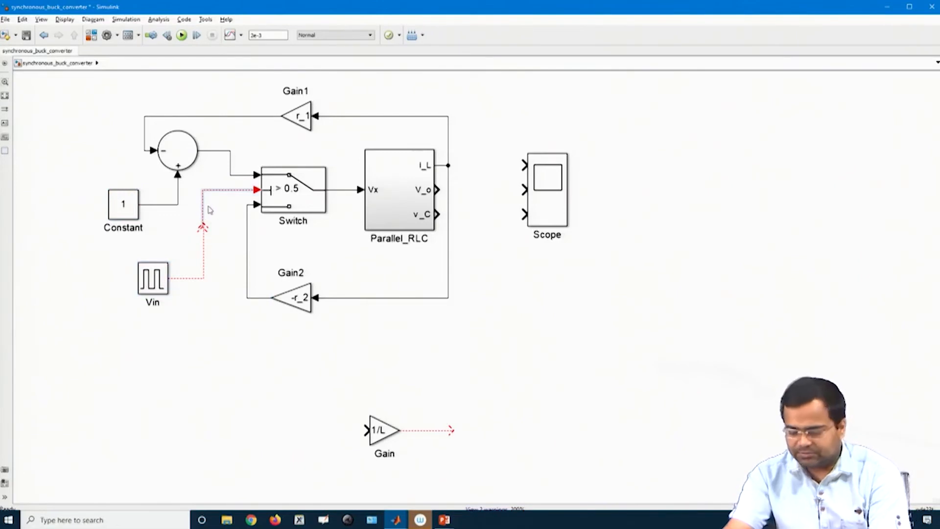
{"action": "left_click_drag", "start_coordinate": [202, 227], "coordinate": [255, 188]}
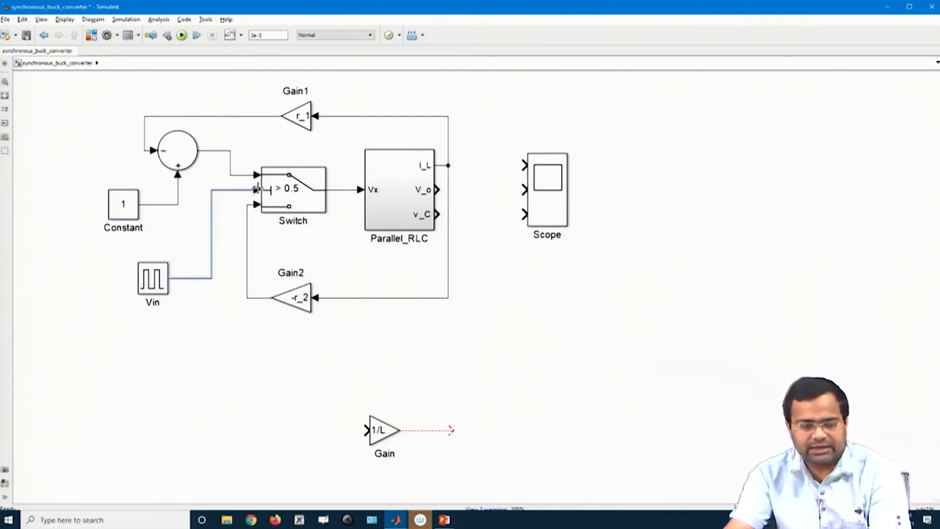
Delete the unused 1/L gain with its open line, and move the Constant and Vin blocks farther left of the Switch
{"action": "left_click_drag", "start_coordinate": [319, 373], "coordinate": [512, 468]}
{"action": "key", "text": "Delete"}
{"action": "left_click_drag", "start_coordinate": [115, 155], "coordinate": [60, 155]}
{"action": "scroll", "coordinate": [260, 350], "scroll_direction": "up", "scroll_amount": 1}
{"action": "scroll", "coordinate": [259, 351], "scroll_direction": "down", "scroll_amount": 1}
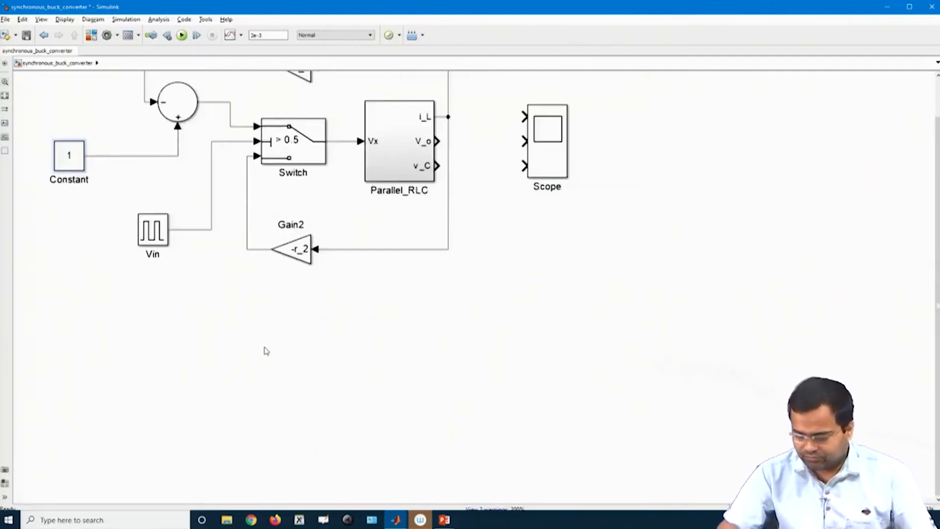
{"action": "key", "text": "Up"}
{"action": "key", "text": "Up"}
{"action": "key", "text": "Up"}
{"action": "key", "text": "Up"}
{"action": "key", "text": "Up"}
{"action": "key", "text": "Up"}
{"action": "key", "text": "Up"}
{"action": "key", "text": "Up"}
{"action": "key", "text": "Up"}
{"action": "key", "text": "Up"}
{"action": "key", "text": "Up"}
{"action": "key", "text": "Up"}
{"action": "key", "text": "Up"}
{"action": "key", "text": "Up"}
{"action": "key", "text": "Up"}
{"action": "key", "text": "Up"}
{"action": "key", "text": "Up"}
{"action": "key", "text": "Up"}
{"action": "key", "text": "Up"}
{"action": "key", "text": "Up"}
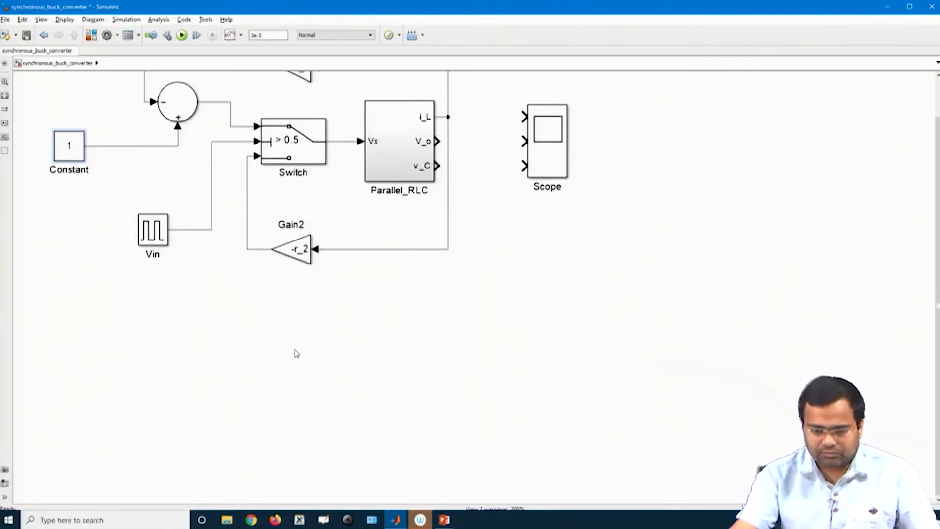
{"action": "scroll", "coordinate": [933, 253], "scroll_direction": "up", "scroll_amount": 2}
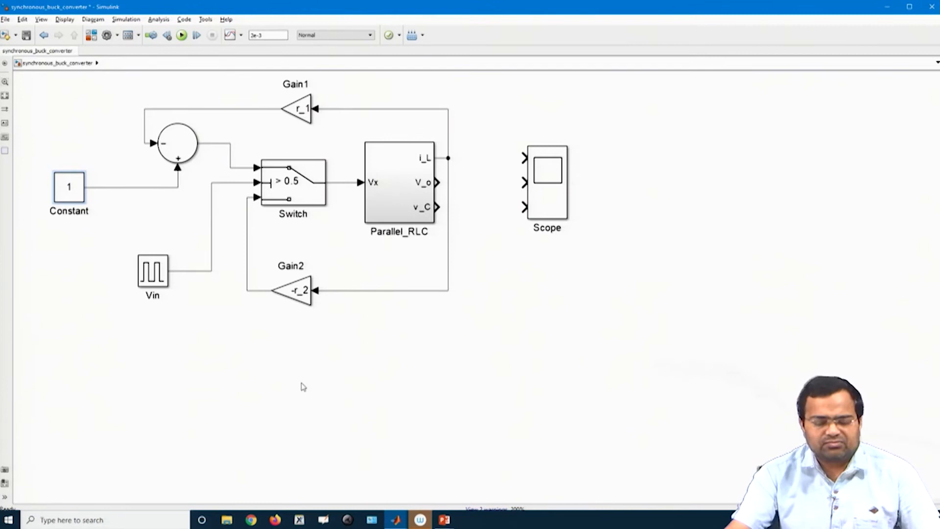
{"action": "left_click_drag", "start_coordinate": [151, 273], "coordinate": [82, 269]}
Connect the i_L, V_o and v_C signals of Parallel_RLC to the Scope's three inputs
{"action": "left_click_drag", "start_coordinate": [523, 159], "coordinate": [447, 158]}
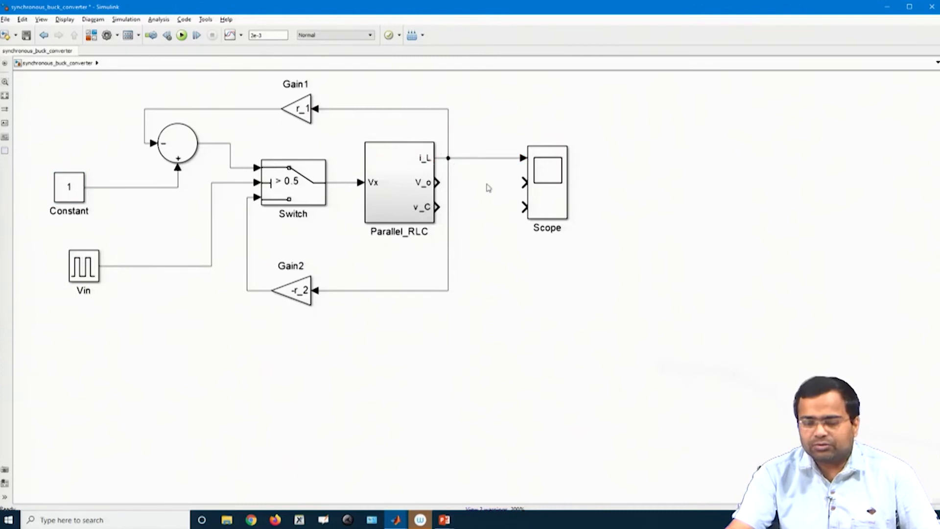
{"action": "mouse_move", "coordinate": [523, 183]}
{"action": "left_mouse_down"}
{"action": "mouse_move", "coordinate": [437, 183]}
{"action": "mouse_move", "coordinate": [523, 207]}
{"action": "left_mouse_up"}
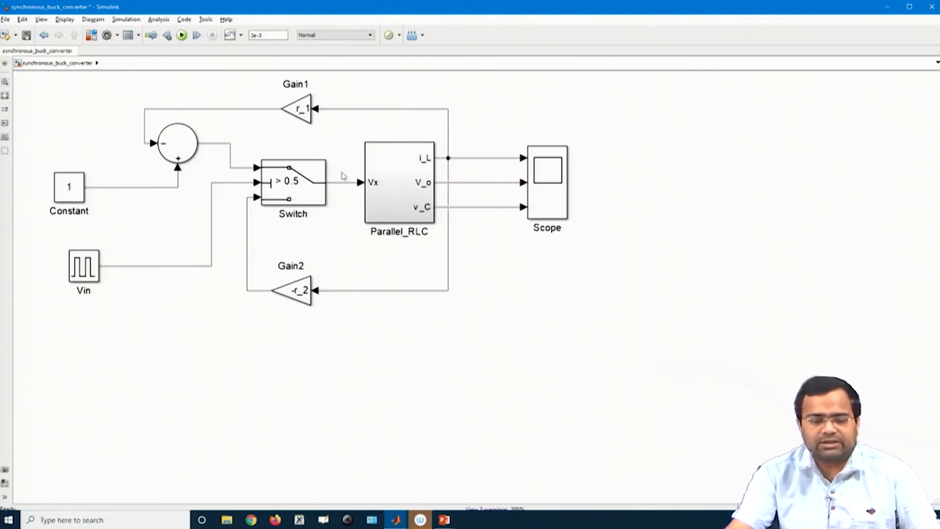
Create a subsystem from the sum block, Switch, r_1 and -r_2 gains and Parallel_RLC, leaving the sources and Scope outside
{"action": "left_click_drag", "start_coordinate": [114, 79], "coordinate": [492, 331]}
{"action": "left_click", "coordinate": [412, 292]}
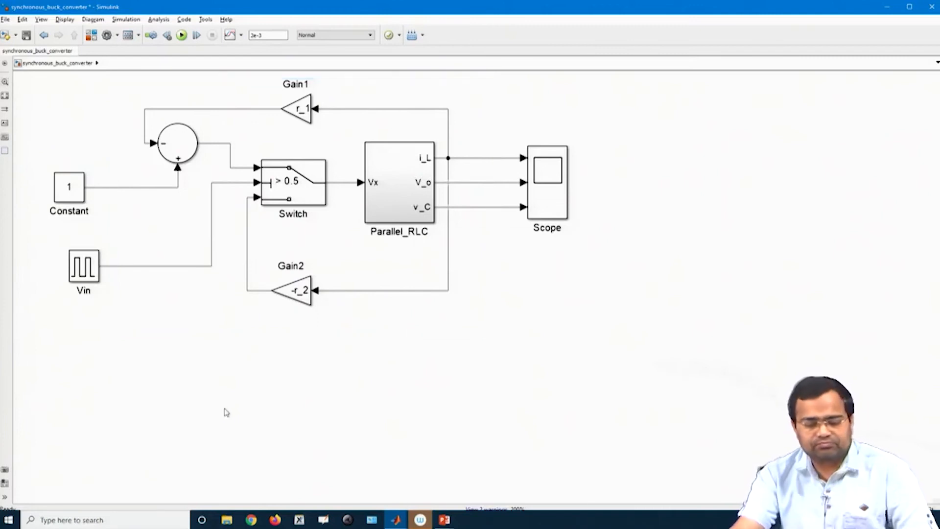
{"action": "left_click_drag", "start_coordinate": [146, 345], "coordinate": [477, 107]}
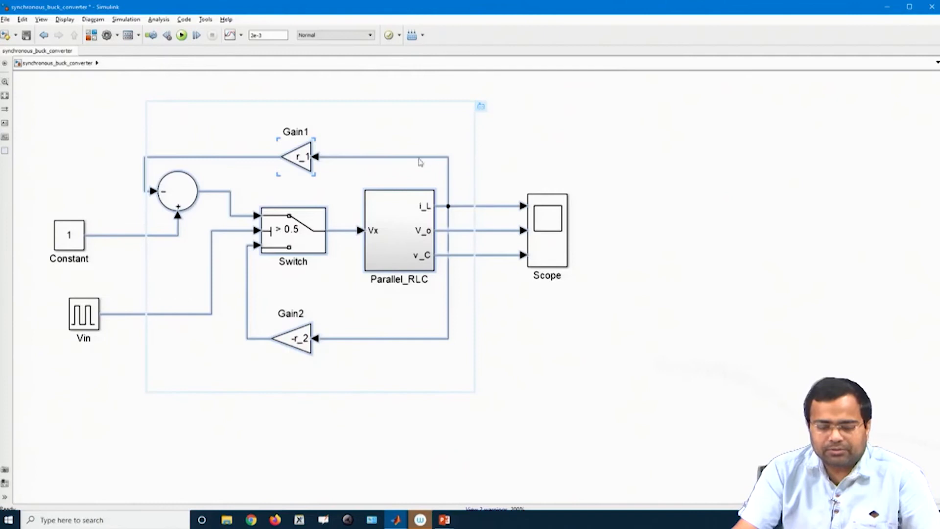
{"action": "right_click", "coordinate": [448, 171]}
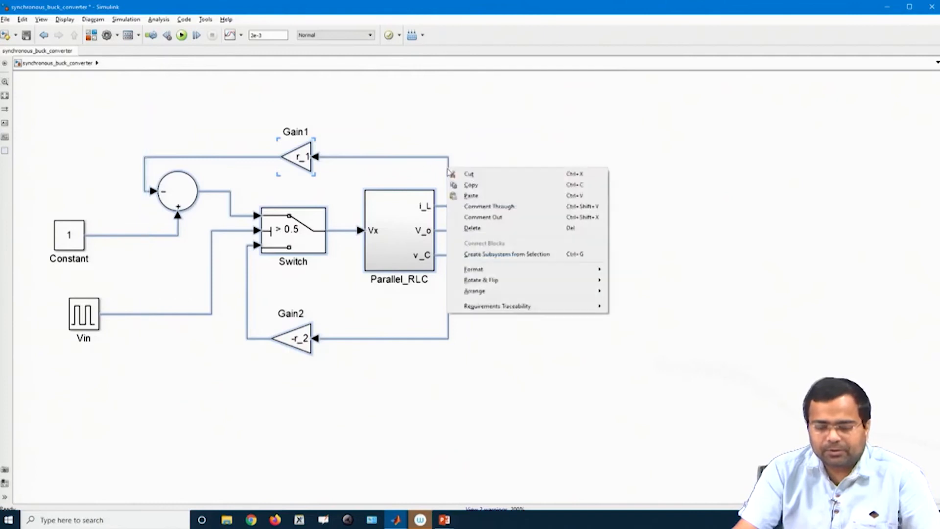
{"action": "left_click", "coordinate": [473, 253]}
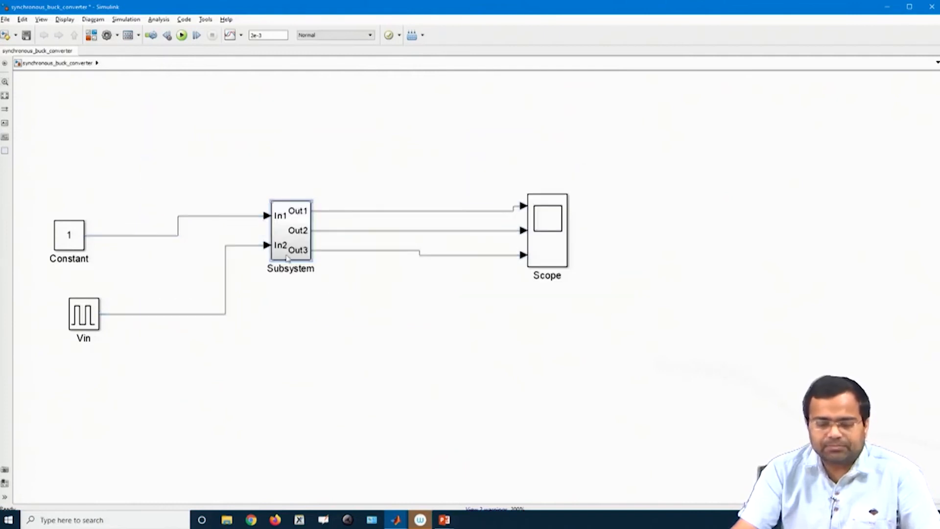
Rename the new subsystem Synchronous_buck and enlarge its block so the port labels are well separated
{"action": "double_click", "coordinate": [282, 271]}
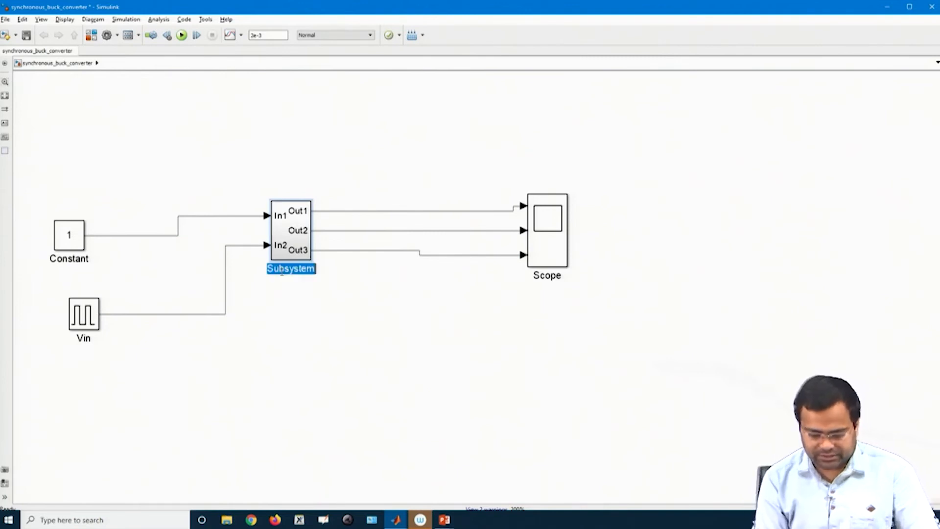
{"action": "type", "text": "Su"}
{"action": "type", "text": "n"}
{"action": "key", "text": "BackSpace"}
{"action": "key", "text": "BackSpace"}
{"action": "type", "text": "ynchro"}
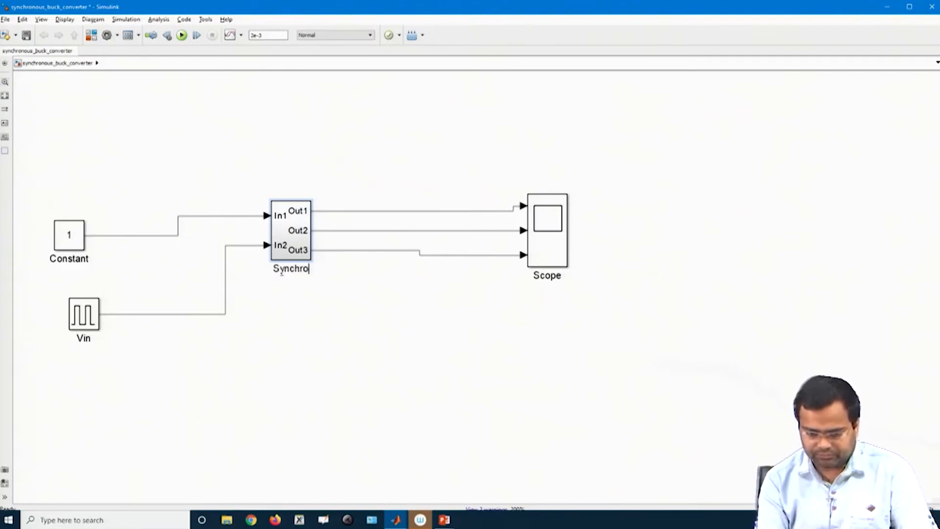
{"action": "type", "text": "nous b"}
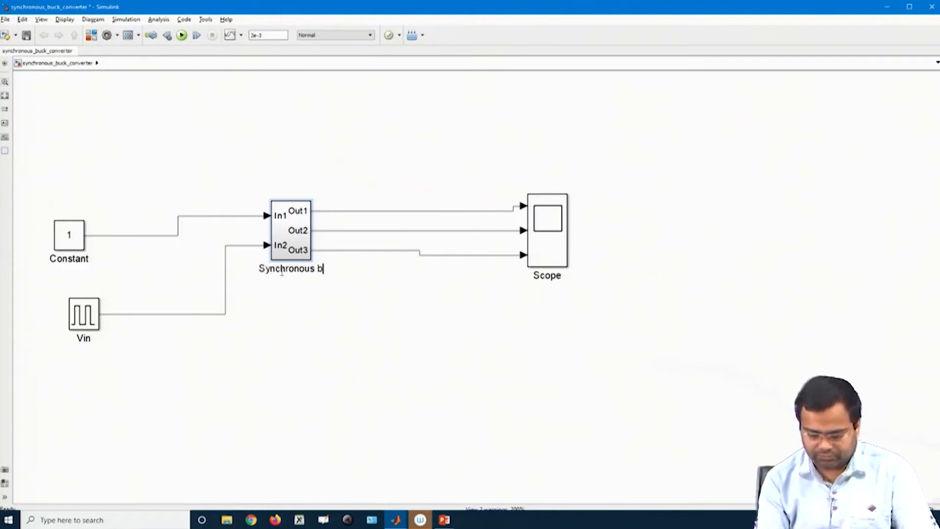
{"action": "type", "text": "uck"}
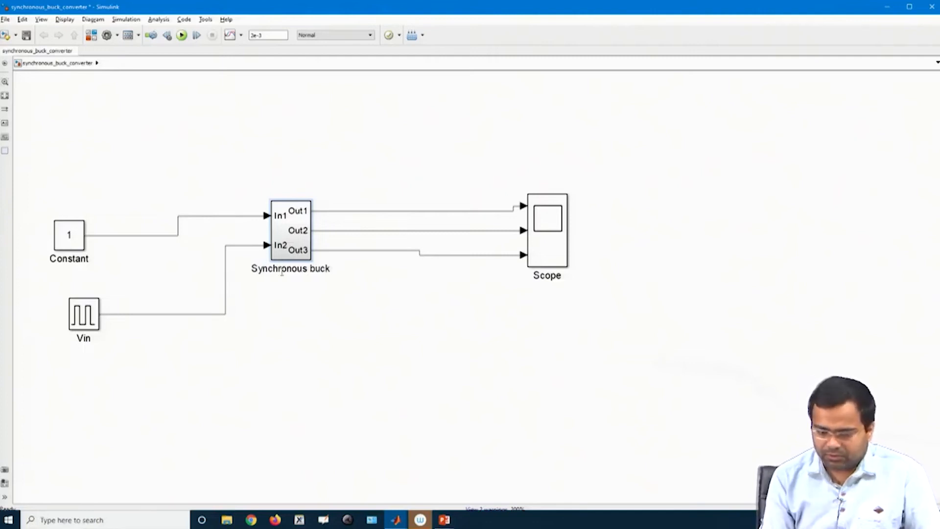
{"action": "key", "text": "BackSpace"}
{"action": "type", "text": "_"}
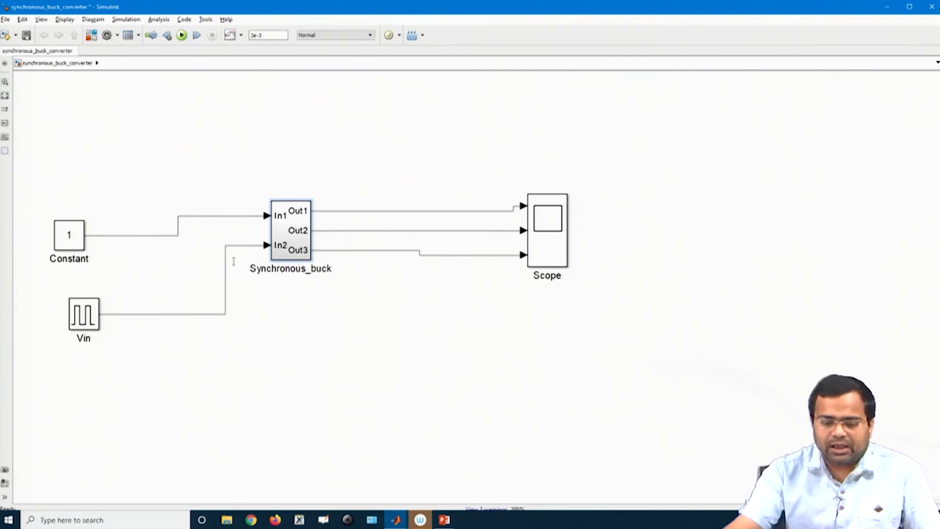
{"action": "left_click_drag", "start_coordinate": [314, 198], "coordinate": [380, 176]}
{"action": "left_click_drag", "start_coordinate": [344, 229], "coordinate": [345, 226]}
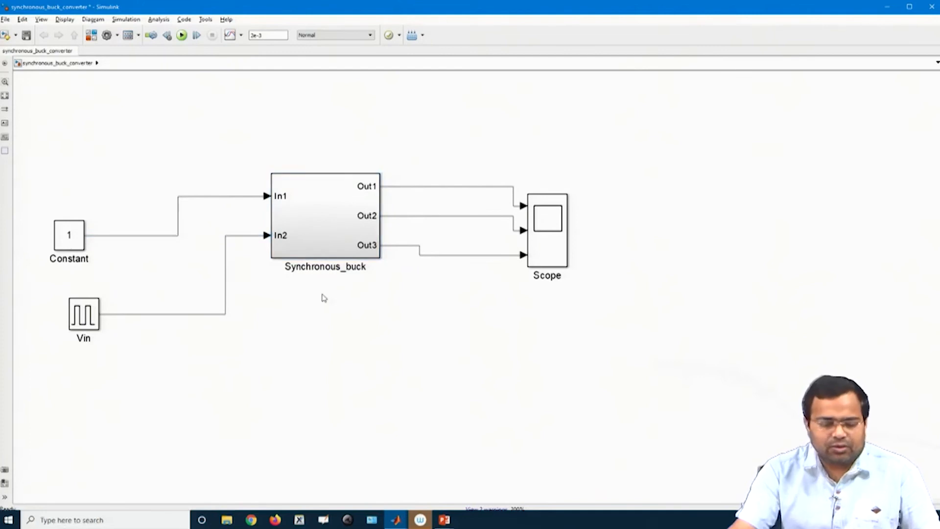
Open the Synchronous_buck subsystem and rename its input ports In1 as Vin and In2 as Gate
{"action": "double_click", "coordinate": [319, 224]}
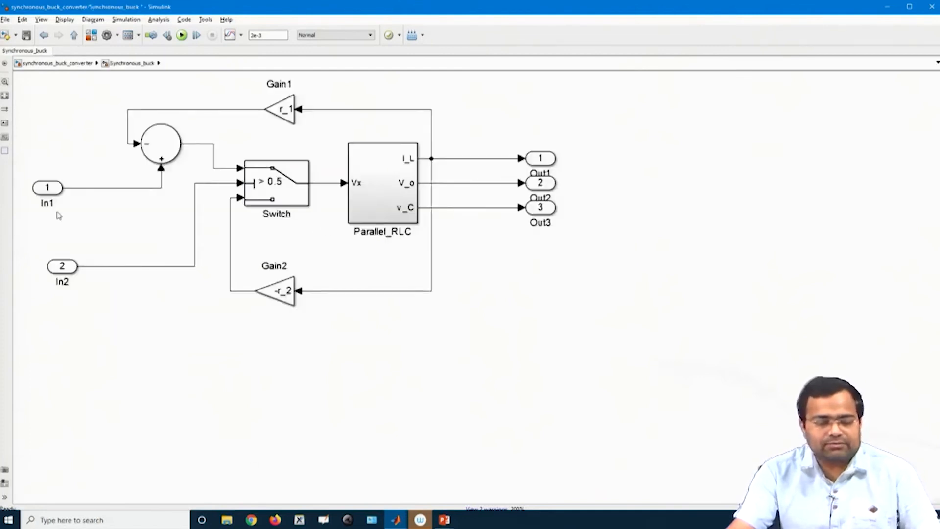
{"action": "left_click", "coordinate": [49, 204]}
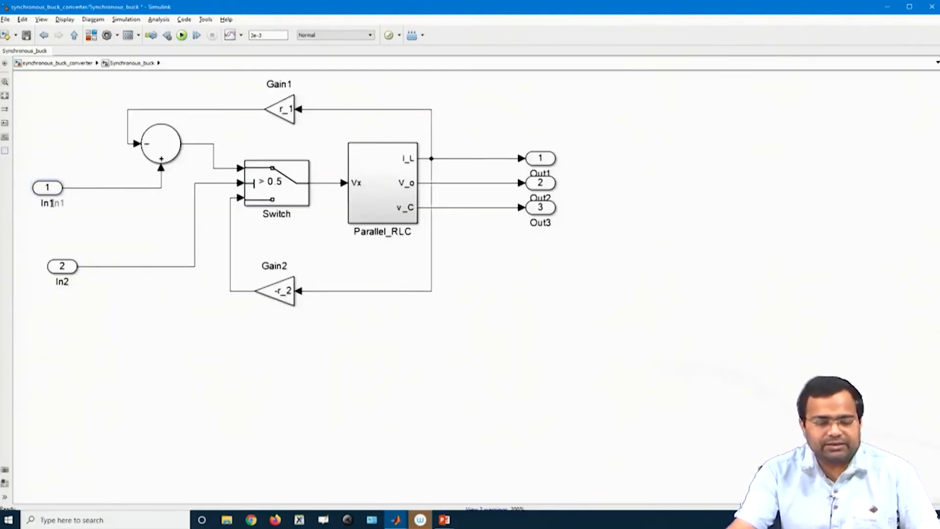
{"action": "key", "text": "BackSpace"}
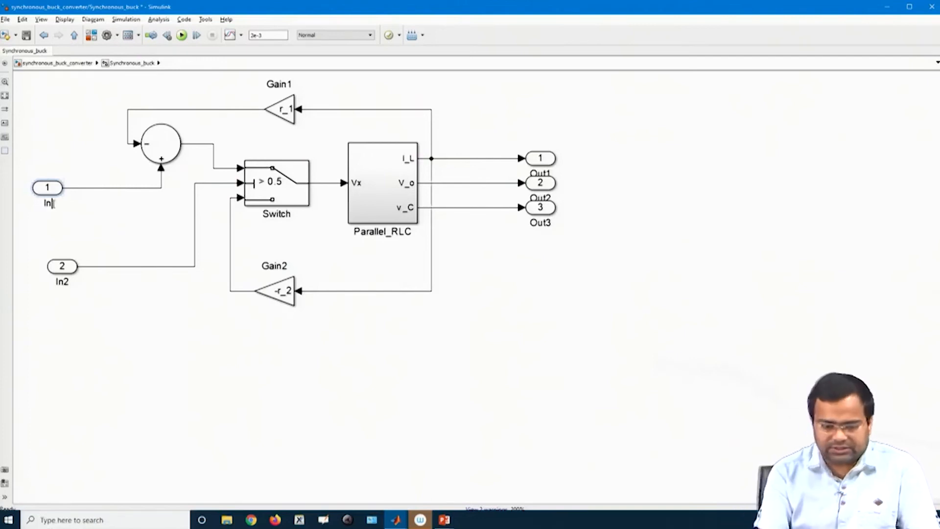
{"action": "type", "text": "Vin"}
{"action": "left_click", "coordinate": [62, 283]}
{"action": "double_click", "coordinate": [62, 283]}
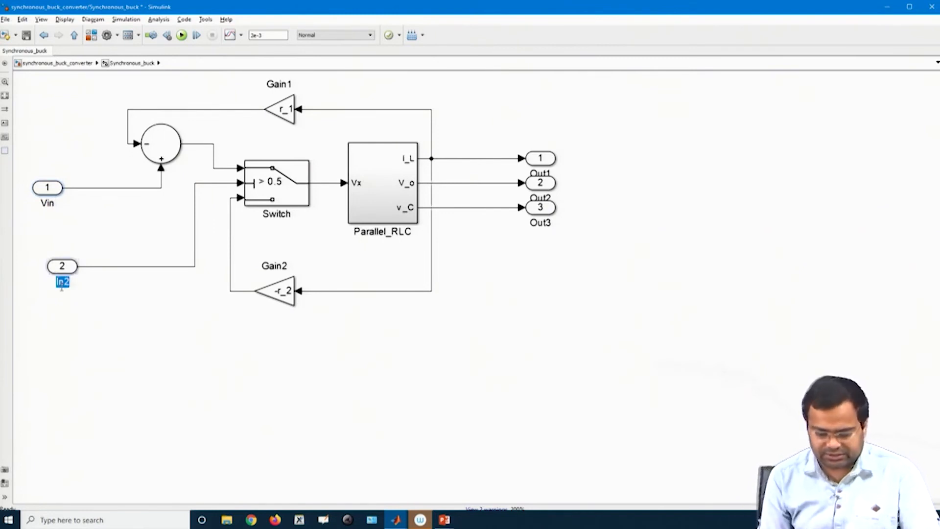
{"action": "type", "text": "Gate"}
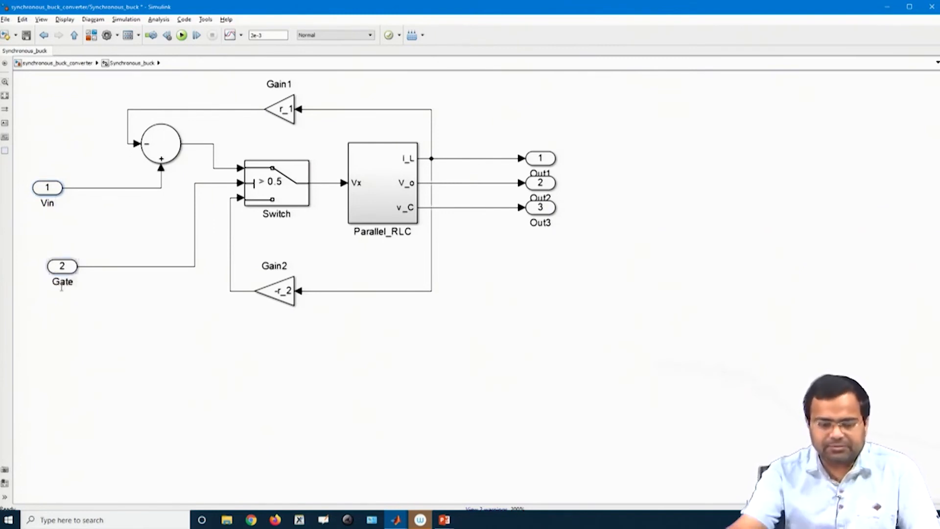
{"action": "left_click", "coordinate": [162, 349]}
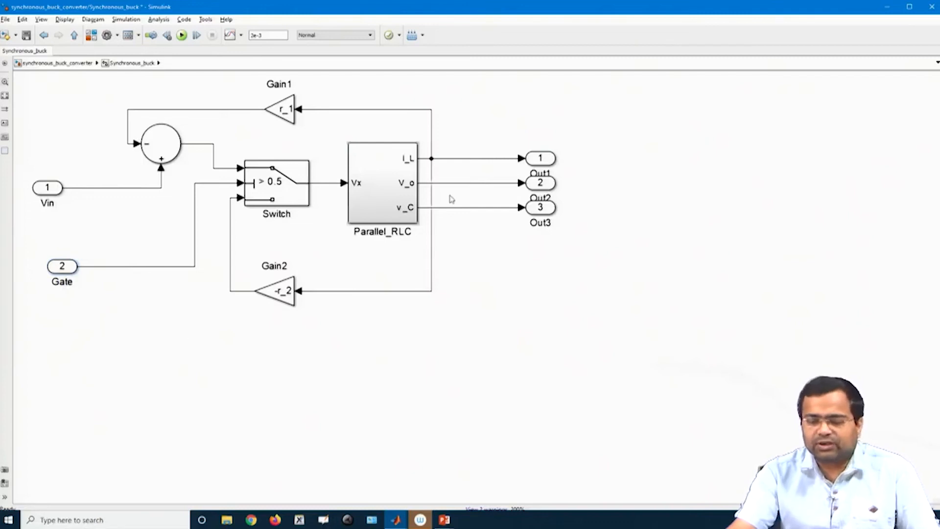
Space out the subsystem's output ports vertically, rename them i_L, V_o and v_C, and return to the top-level model
{"action": "left_click_drag", "start_coordinate": [539, 161], "coordinate": [538, 131]}
{"action": "double_click", "coordinate": [533, 147]}
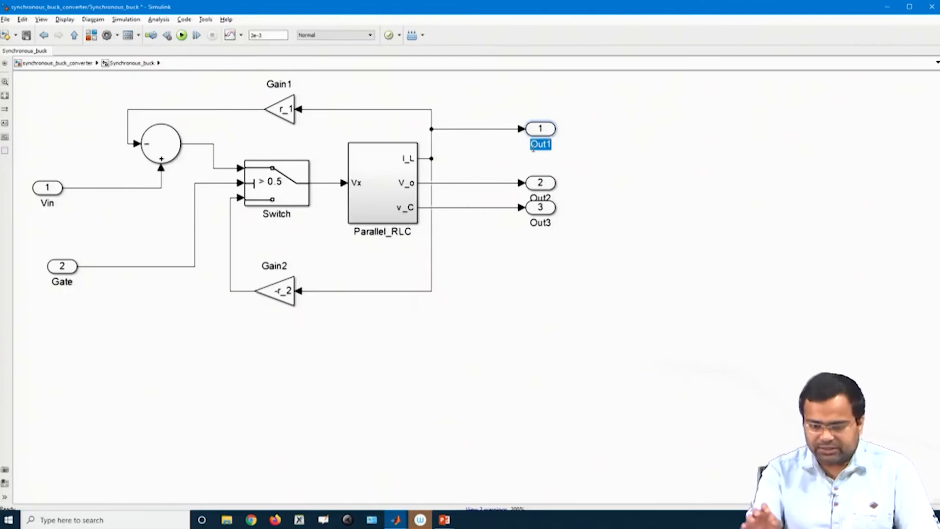
{"action": "type", "text": "i"}
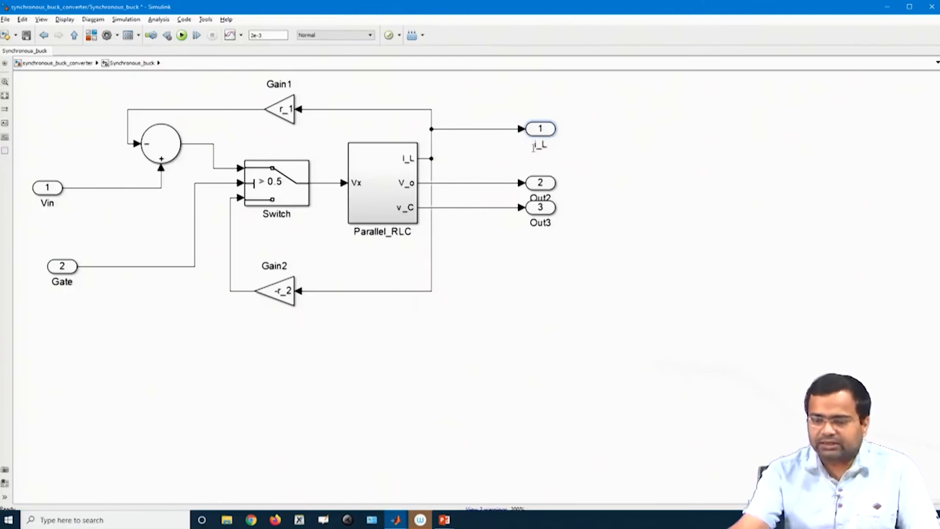
{"action": "type", "text": "_L"}
{"action": "left_click", "coordinate": [536, 182]}
{"action": "left_click_drag", "start_coordinate": [541, 208], "coordinate": [541, 247]}
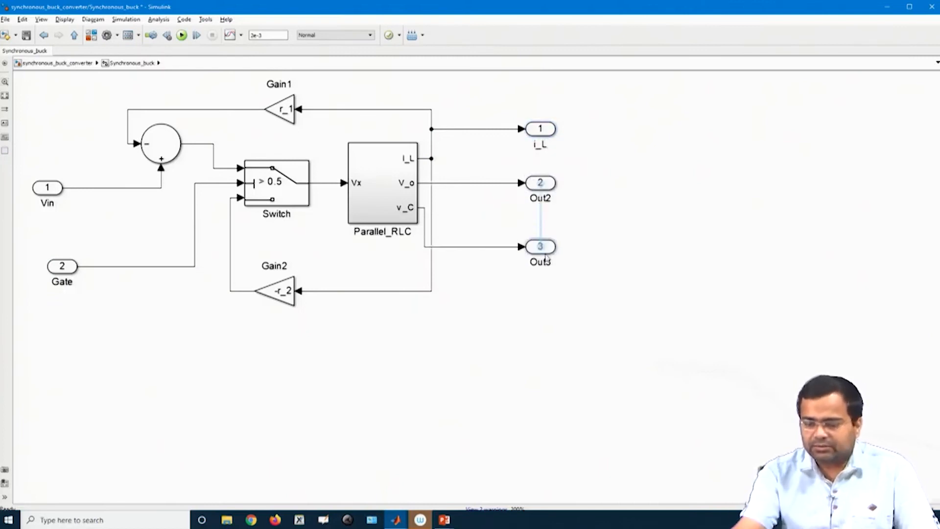
{"action": "double_click", "coordinate": [540, 198]}
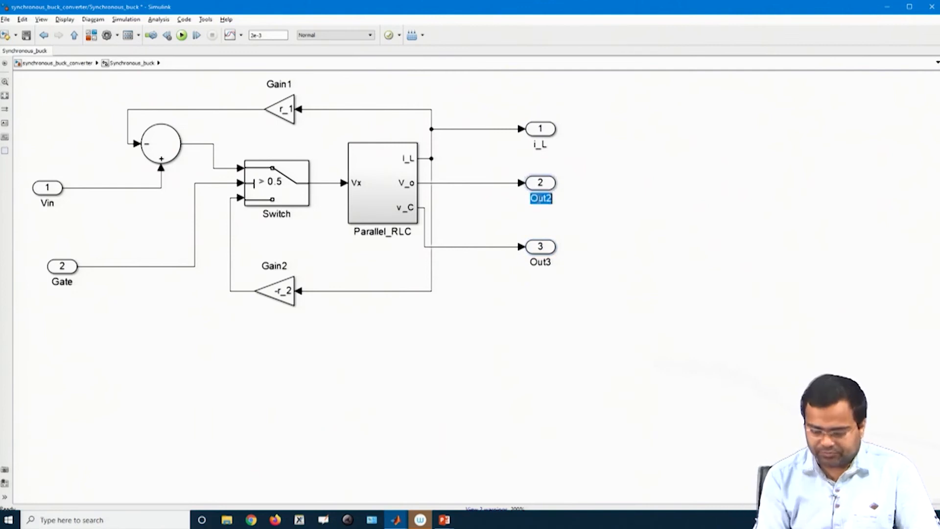
{"action": "type", "text": "V_o"}
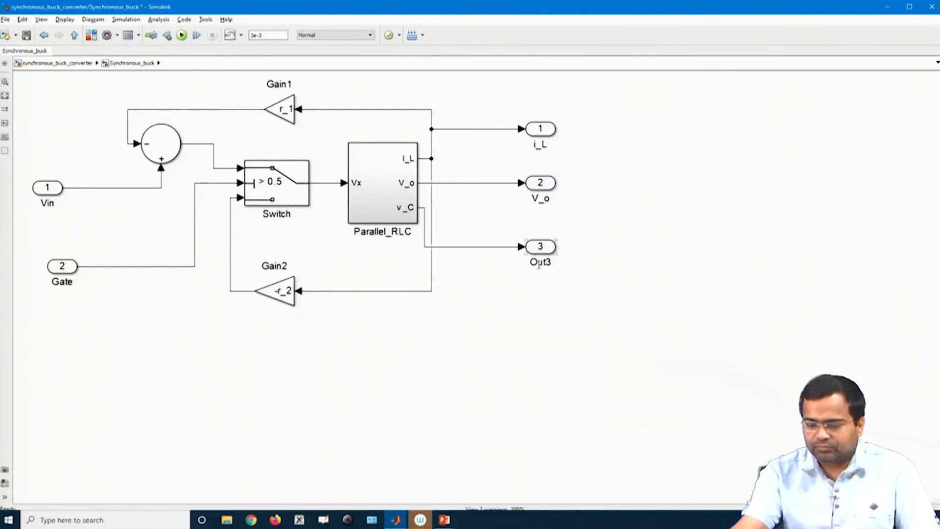
{"action": "double_click", "coordinate": [541, 262]}
{"action": "type", "text": "v_C"}
{"action": "left_click", "coordinate": [421, 341]}
{"action": "left_click", "coordinate": [74, 36]}
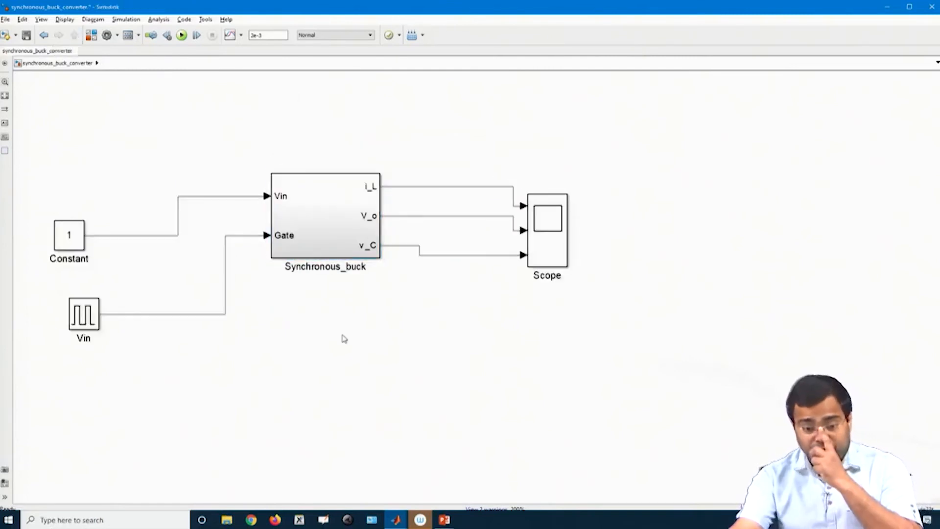
Move the Constant block level with the subsystem's Vin input and set its constant value to Vin
{"action": "left_click_drag", "start_coordinate": [78, 236], "coordinate": [187, 196]}
{"action": "double_click", "coordinate": [186, 196]}
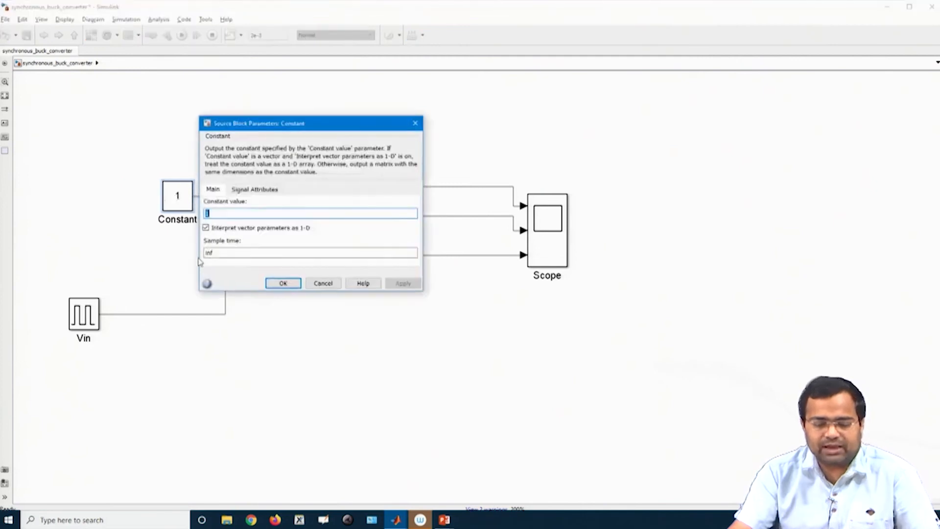
{"action": "type", "text": "Vin"}
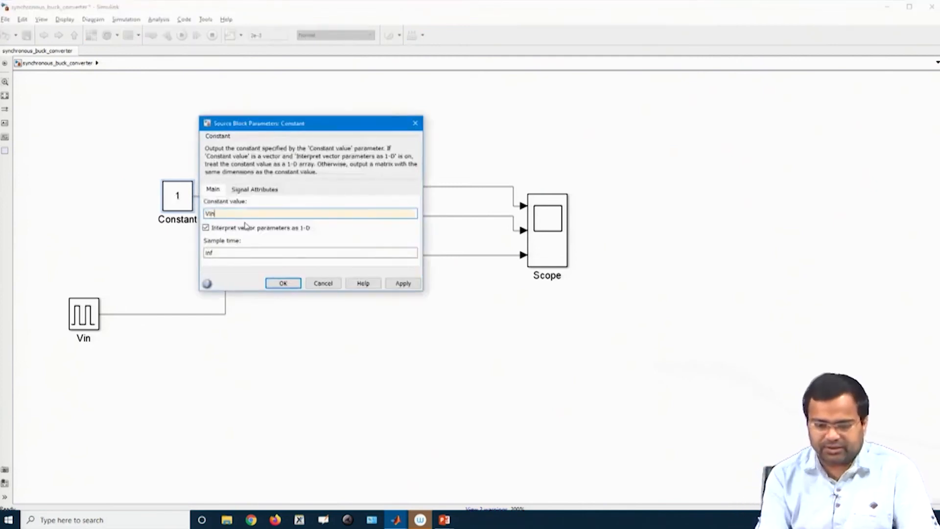
{"action": "key", "text": "Return"}
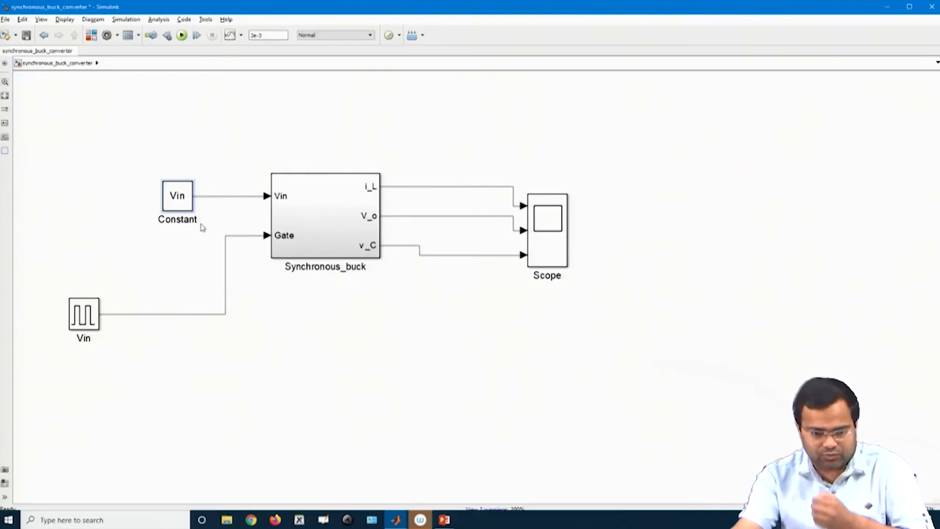
Try to rename the Constant block as Vin
{"action": "double_click", "coordinate": [176, 219]}
{"action": "type", "text": "Vin"}
{"action": "left_click", "coordinate": [155, 298]}
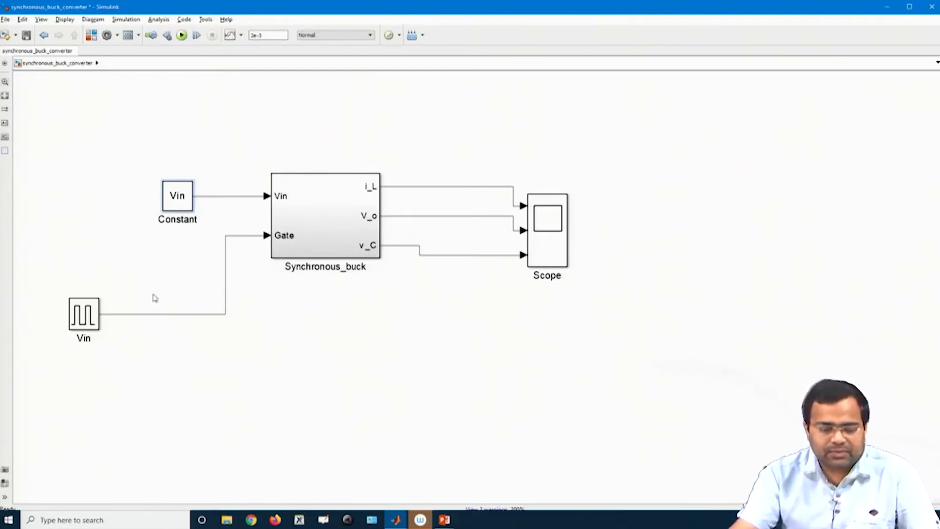
{"action": "left_click", "coordinate": [469, 201]}
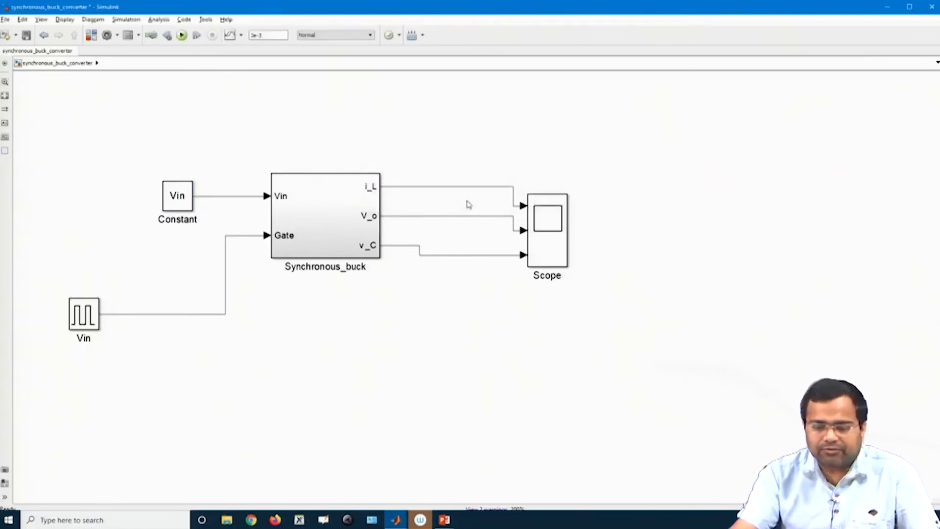
Rename the Constant block as Input and the pulse generator as Gate pulse
{"action": "double_click", "coordinate": [177, 220]}
{"action": "type", "text": "In"}
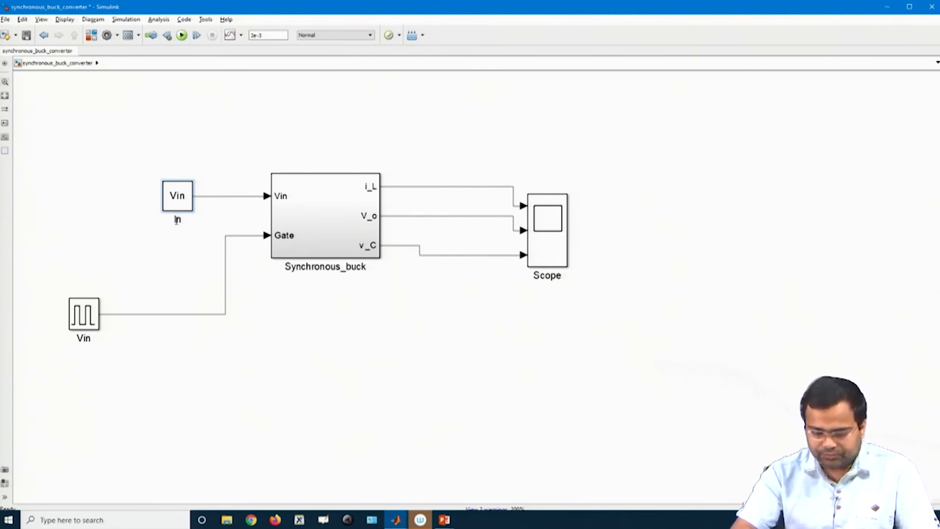
{"action": "type", "text": "put"}
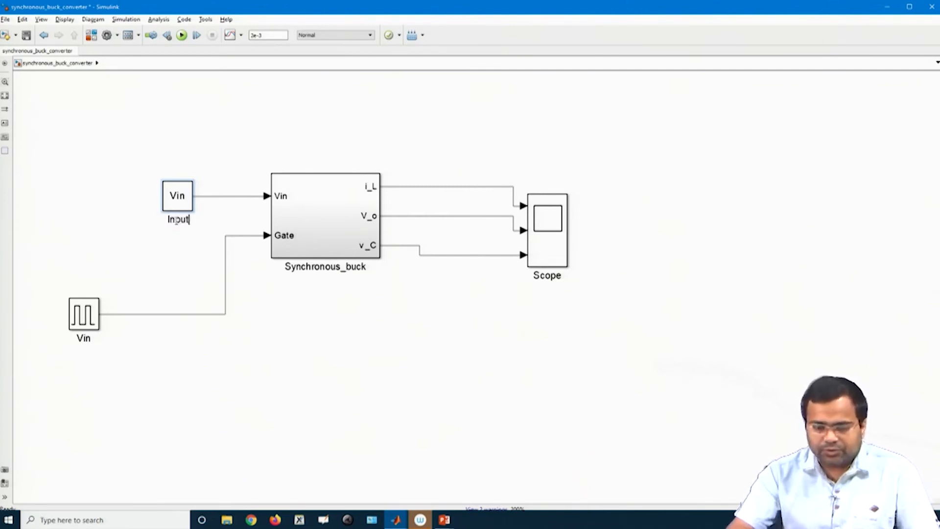
{"action": "left_click", "coordinate": [163, 256]}
{"action": "left_click", "coordinate": [80, 339]}
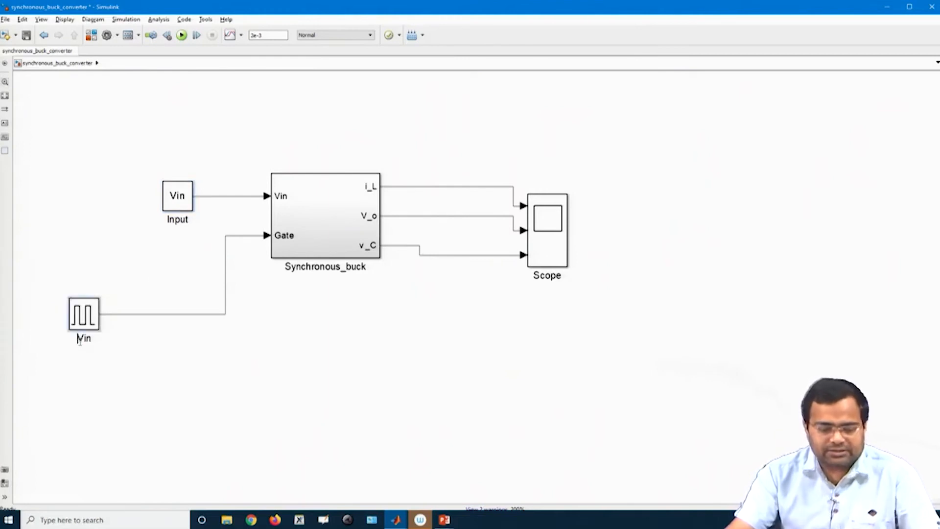
{"action": "double_click", "coordinate": [80, 339]}
{"action": "type", "text": "G"}
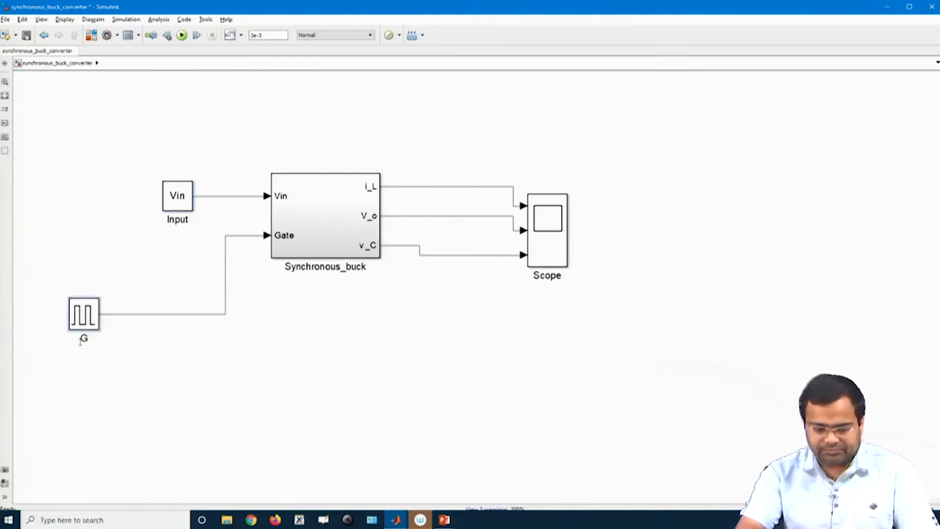
{"action": "type", "text": "ate pulse"}
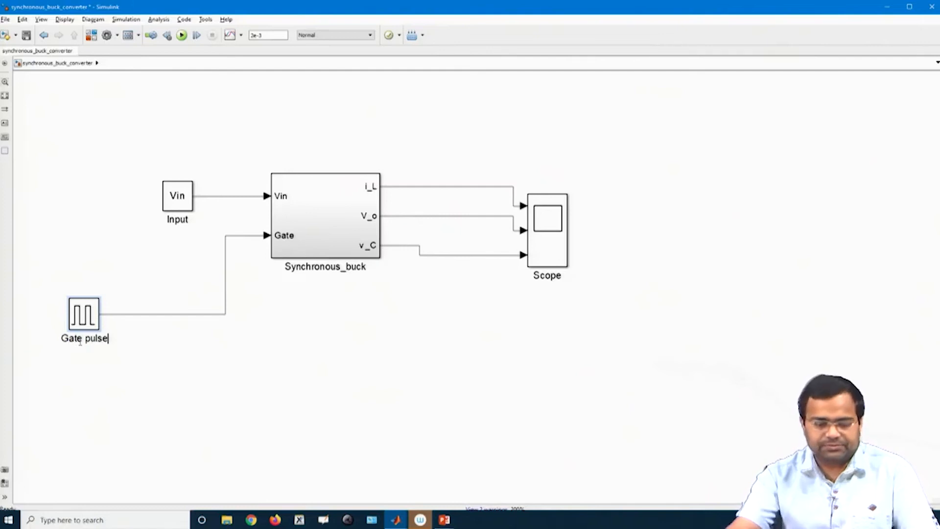
{"action": "left_click", "coordinate": [127, 384]}
Move the Gate pulse block beneath Input and set its period to T and amplitude to 1
{"action": "left_click_drag", "start_coordinate": [91, 314], "coordinate": [184, 271]}
{"action": "double_click", "coordinate": [177, 270]}
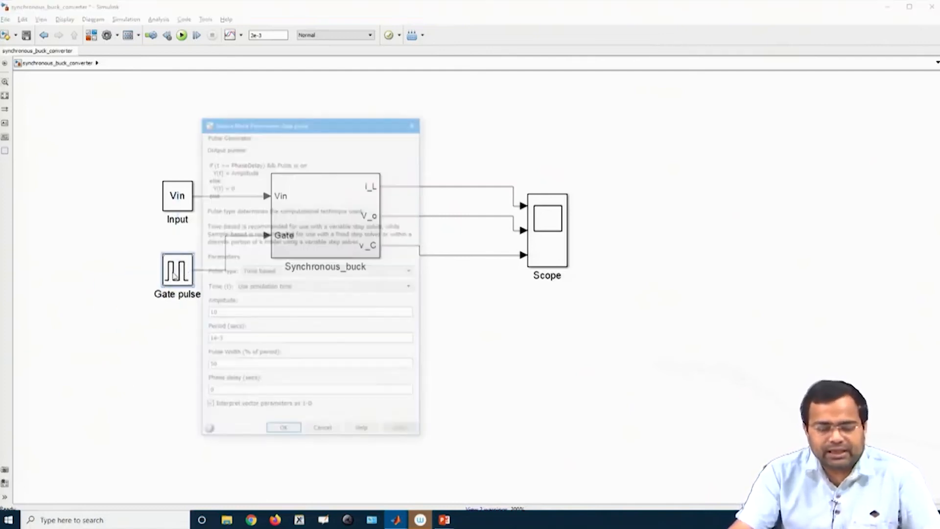
{"action": "double_click", "coordinate": [236, 338]}
{"action": "type", "text": "1"}
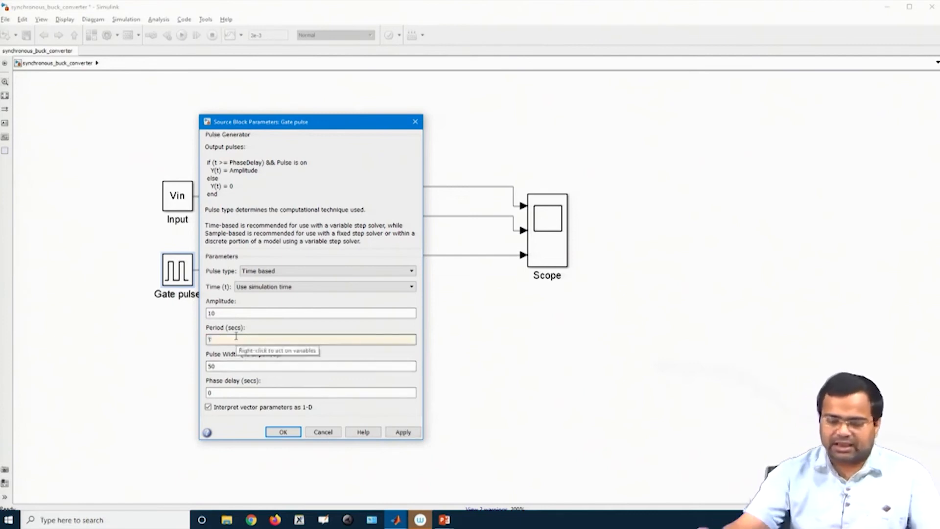
{"action": "double_click", "coordinate": [226, 314]}
{"action": "type", "text": "1"}
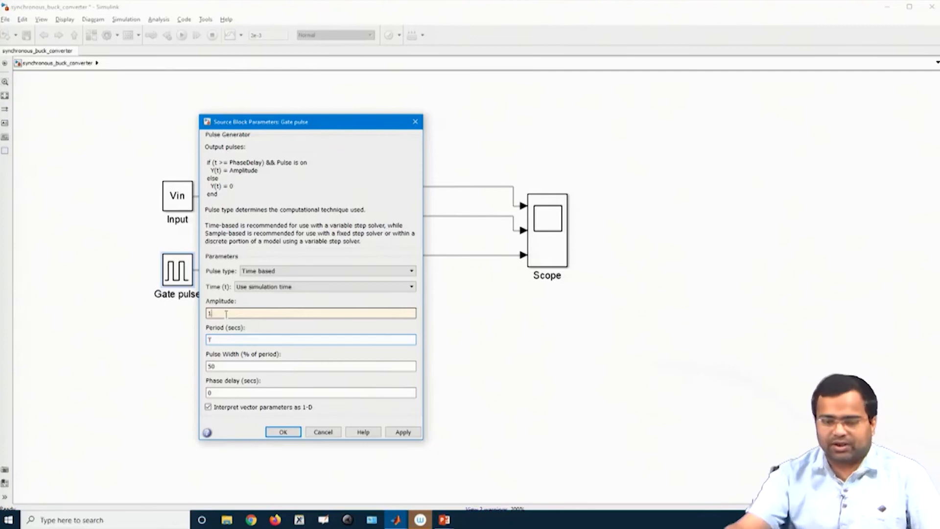
{"action": "left_click", "coordinate": [292, 433]}
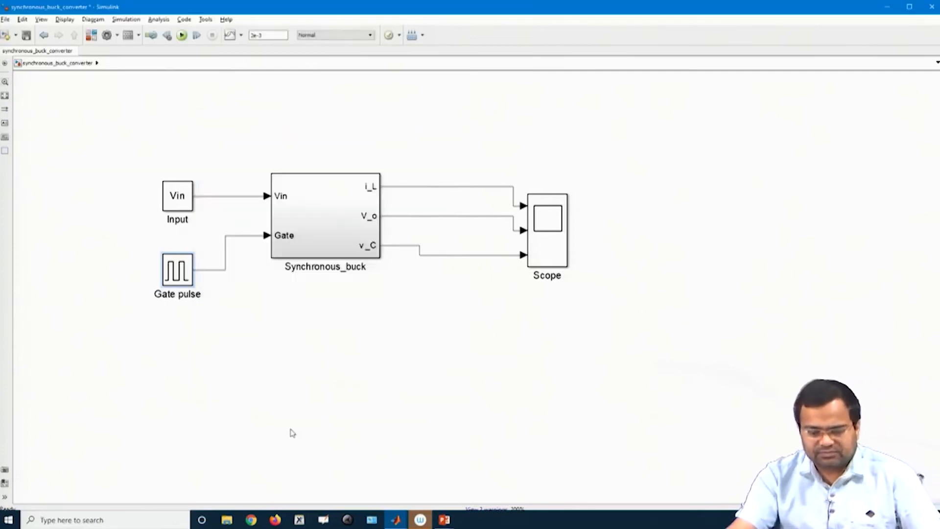
Switch to MATLAB and add r_1=5e-3; on a new line below r_C in the synchronous buck parameter script
{"action": "left_click", "coordinate": [391, 522]}
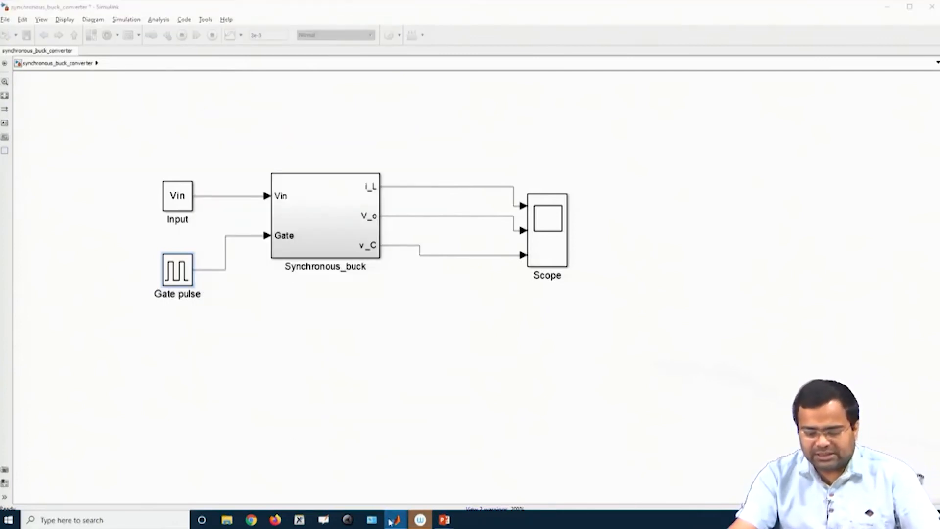
{"action": "left_click", "coordinate": [321, 482]}
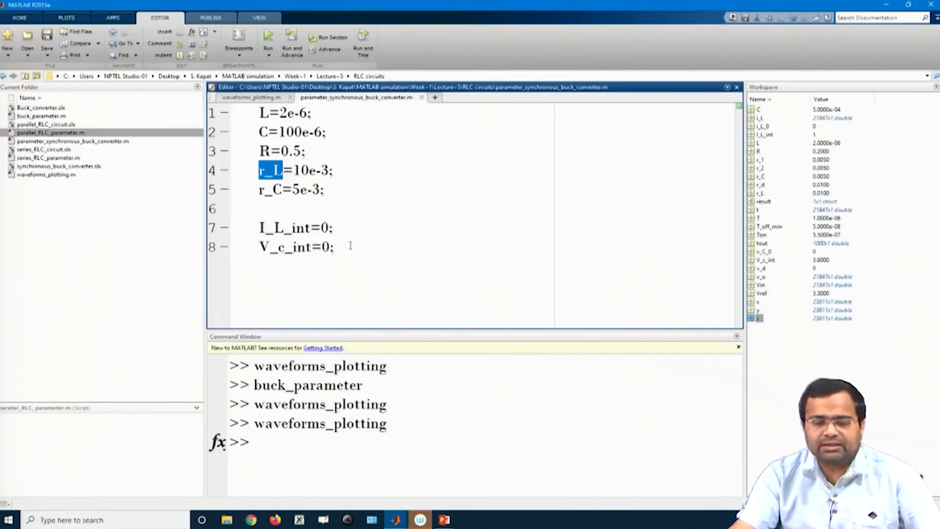
{"action": "left_click", "coordinate": [365, 227]}
{"action": "left_click", "coordinate": [342, 197]}
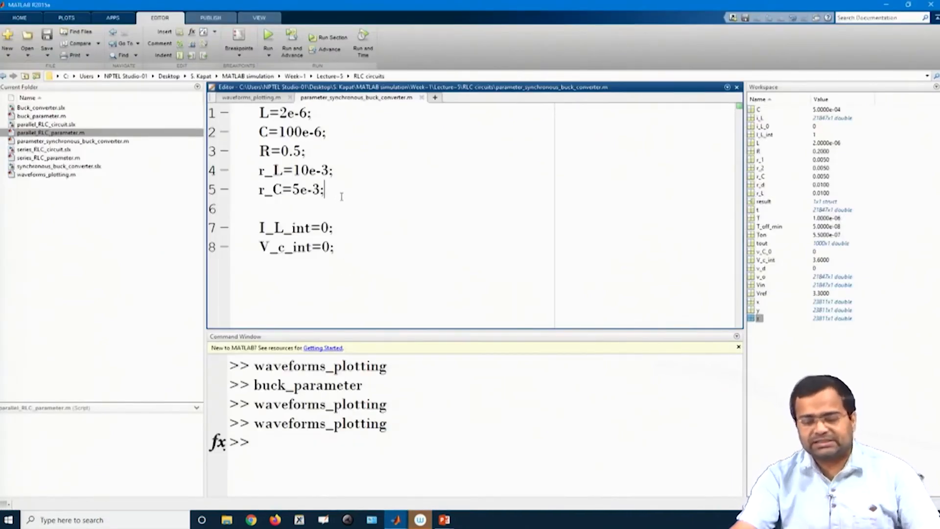
{"action": "key", "text": "Return"}
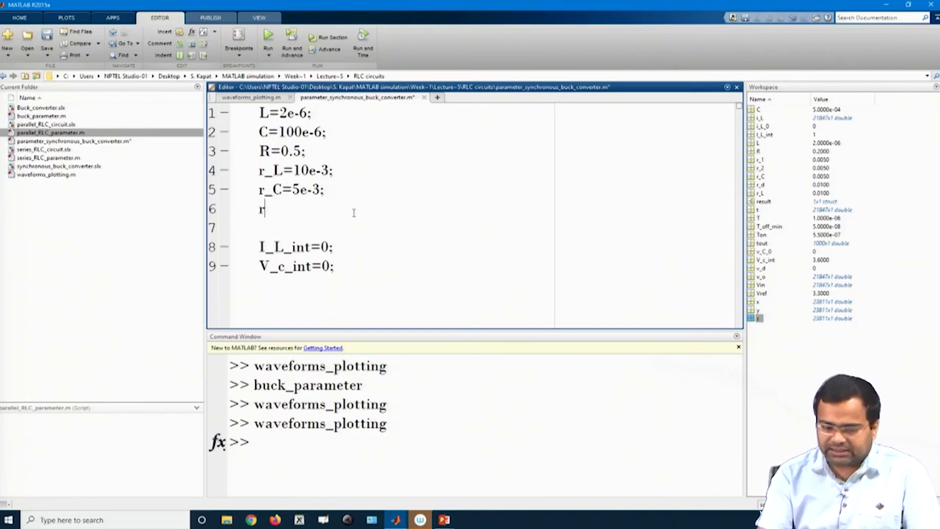
{"action": "type", "text": "r_1"}
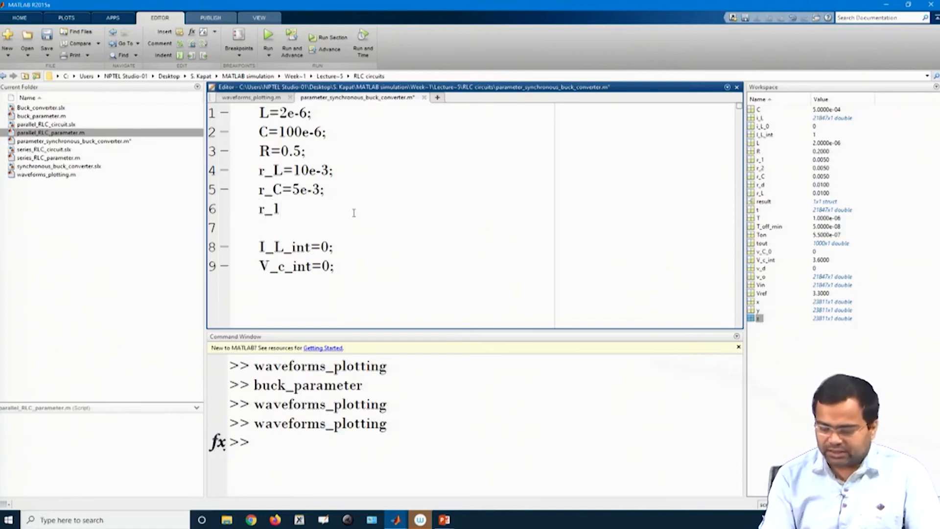
{"action": "type", "text": "="}
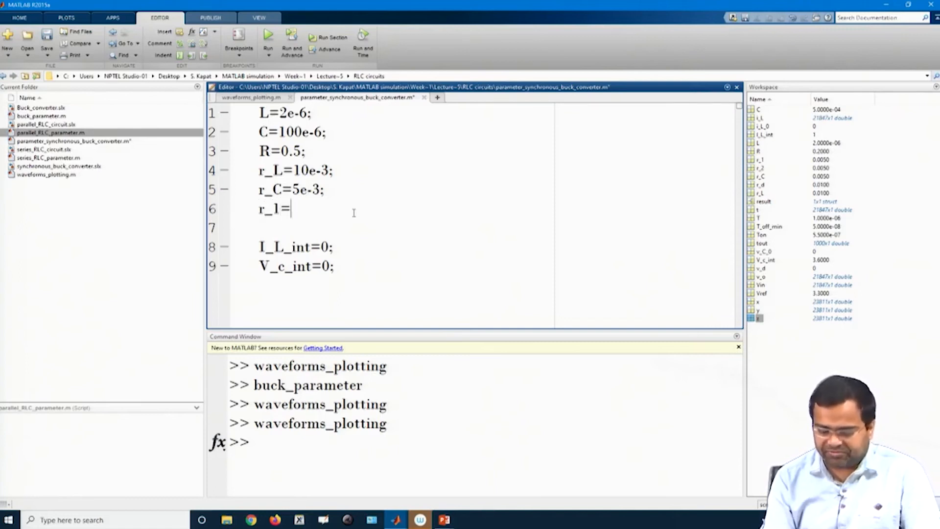
{"action": "type", "text": "5e-3;"}
Add r_2=4e-3; on a new line below r_1 in the script
{"action": "key", "text": "Return"}
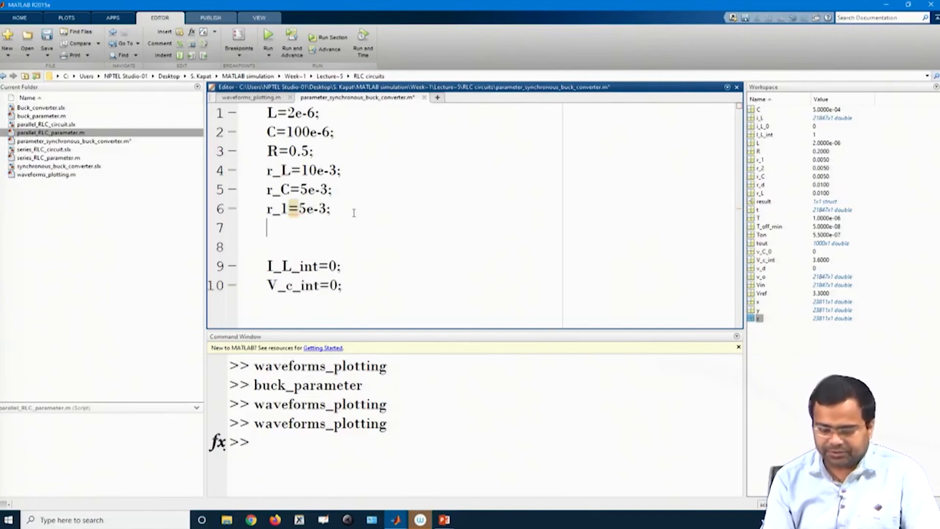
{"action": "type", "text": "r_2="}
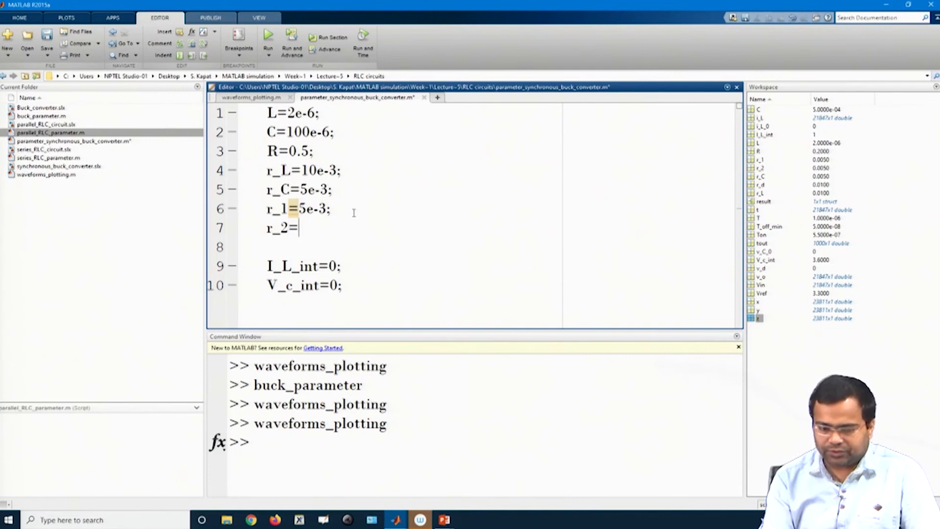
{"action": "type", "text": "4"}
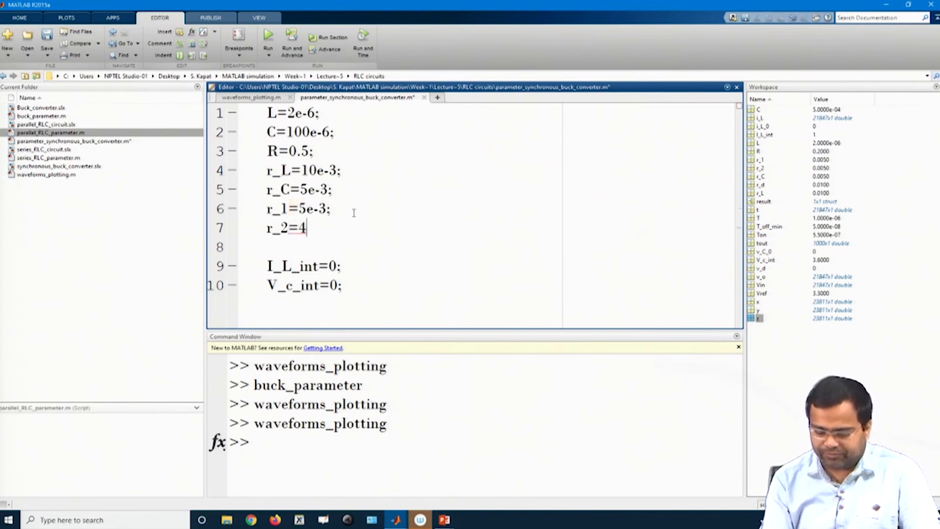
{"action": "type", "text": "e-3;"}
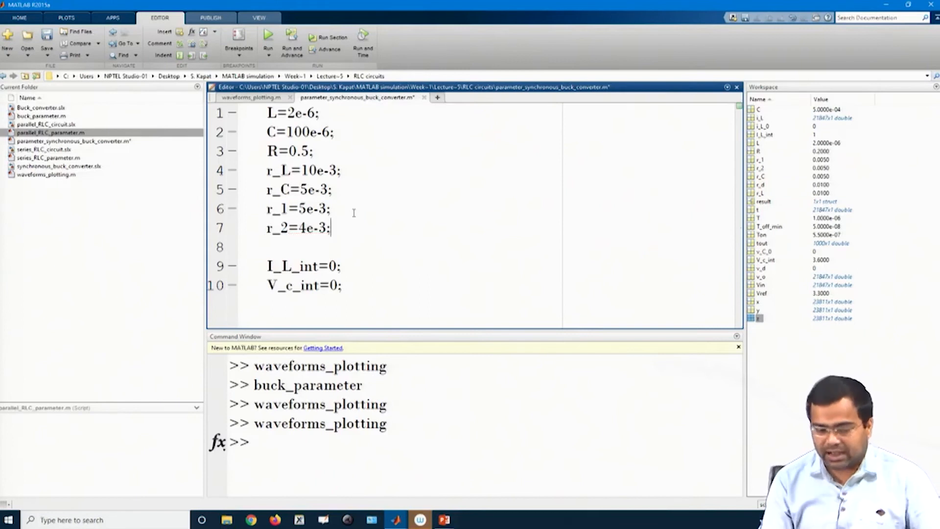
Add Vin=12; below r_2, then save and run the parameter script
{"action": "key", "text": "Return"}
{"action": "type", "text": "Vin="}
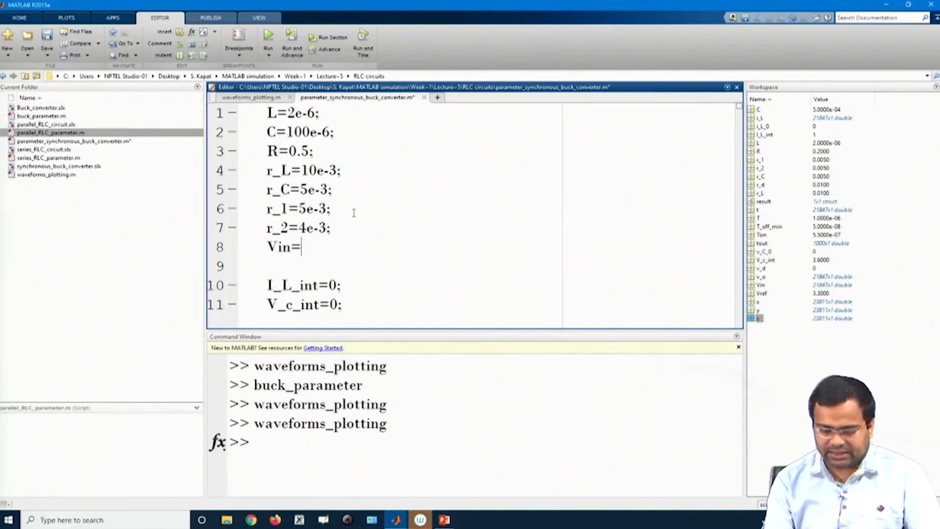
{"action": "type", "text": "12;"}
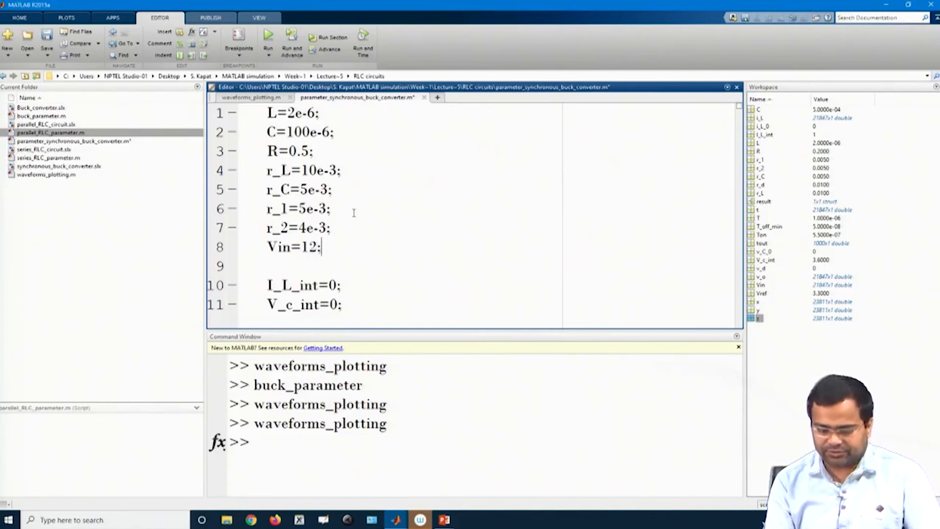
{"action": "key", "text": "ctrl+s"}
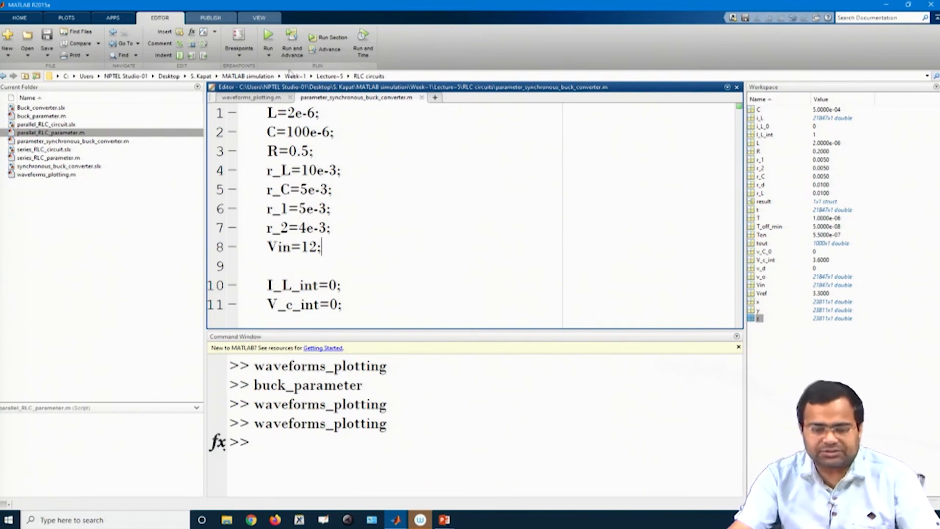
{"action": "left_click", "coordinate": [268, 37]}
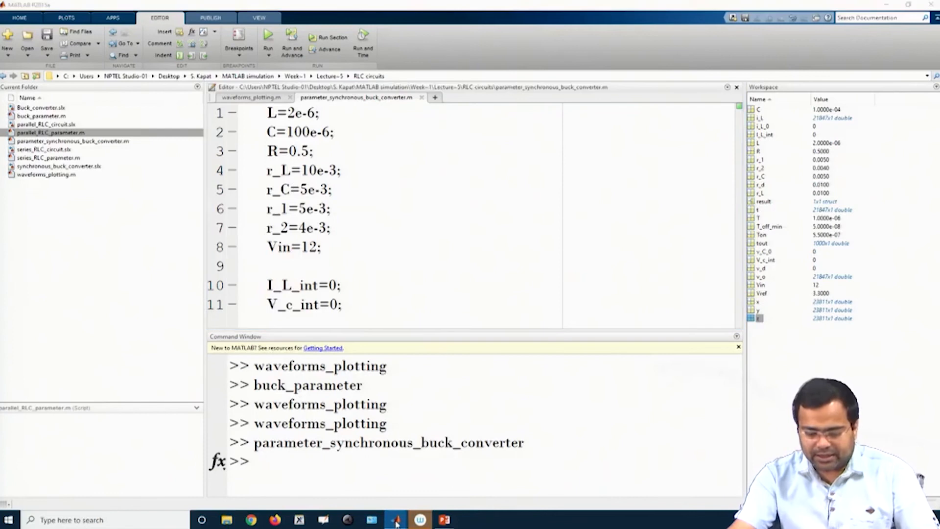
Switch to the Simulink model, run the simulation, and view the autoscaled waveforms in the Scope
{"action": "left_click", "coordinate": [504, 470]}
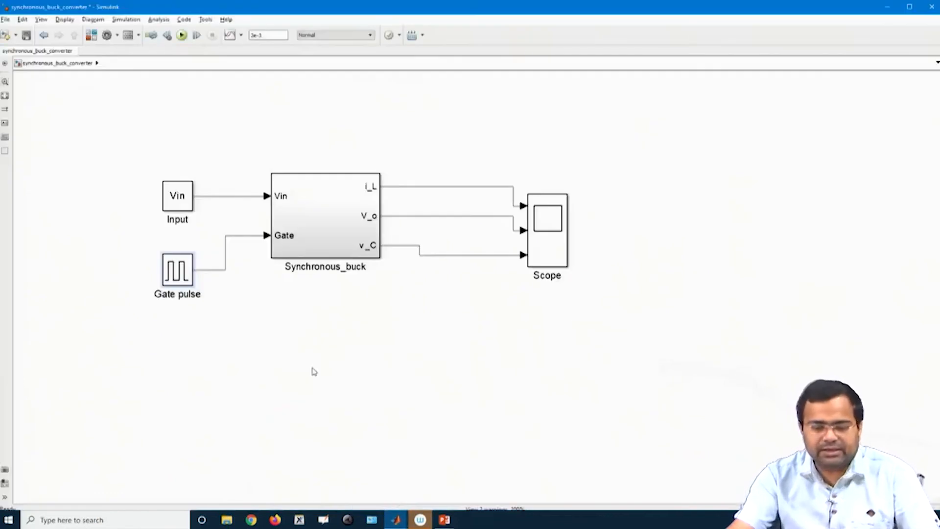
{"action": "left_click", "coordinate": [181, 35]}
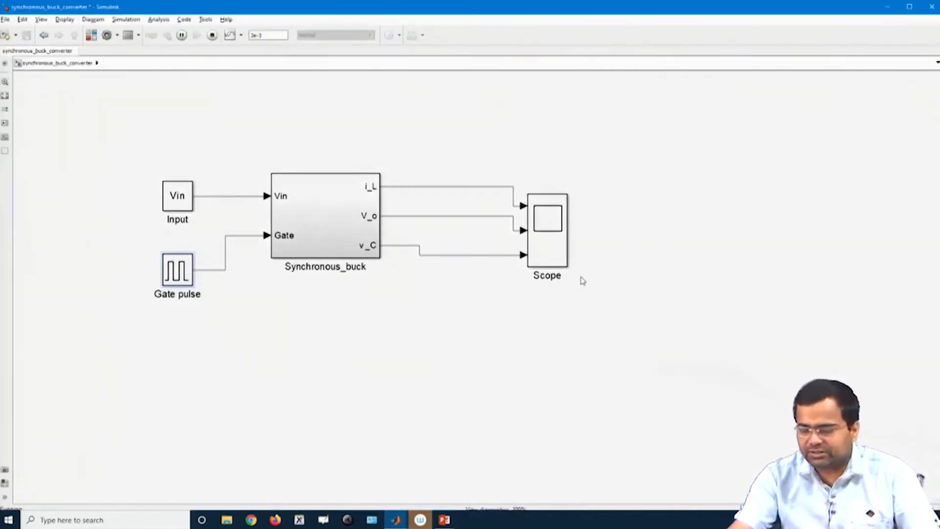
{"action": "double_click", "coordinate": [549, 221]}
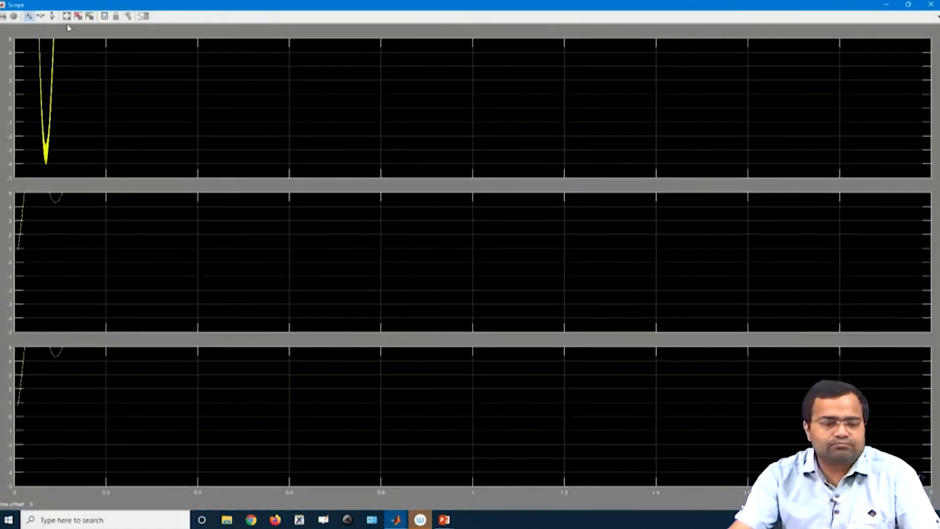
{"action": "left_click", "coordinate": [68, 16]}
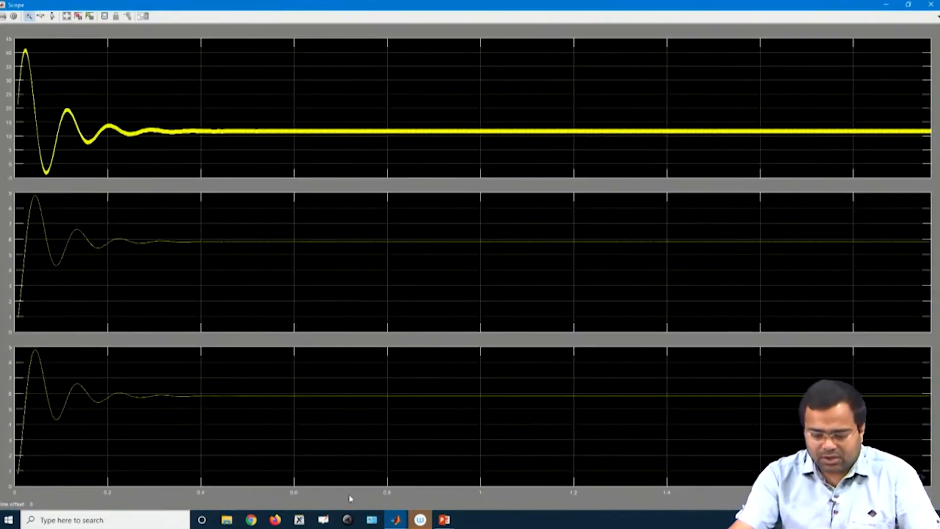
Return to MATLAB and run close all;clear;clc to empty the workspace and the command history display
{"action": "left_click", "coordinate": [396, 519]}
{"action": "left_click", "coordinate": [272, 473]}
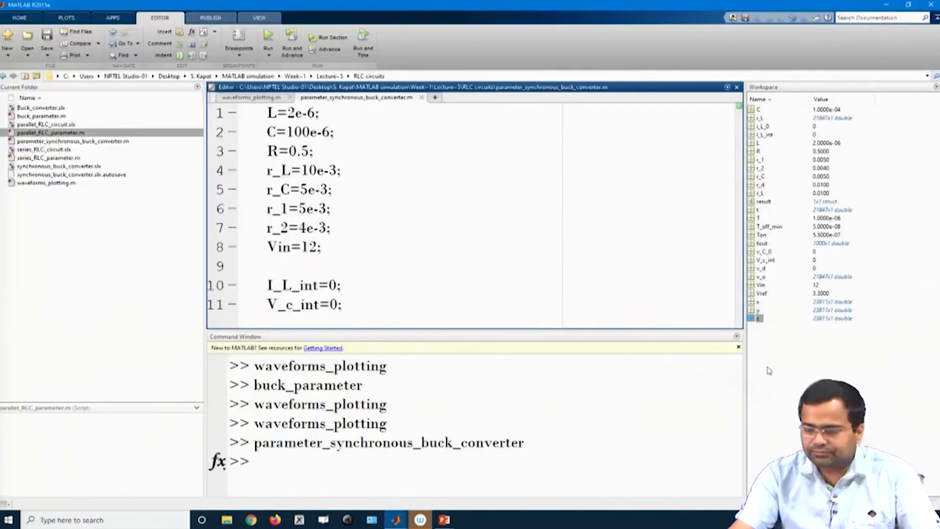
{"action": "left_click", "coordinate": [298, 466]}
{"action": "type", "text": "c"}
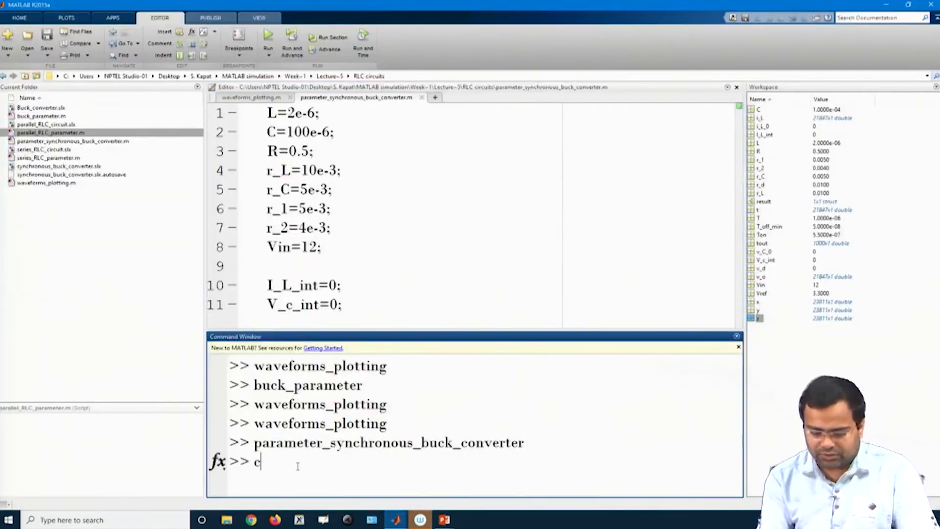
{"action": "type", "text": "lose all"}
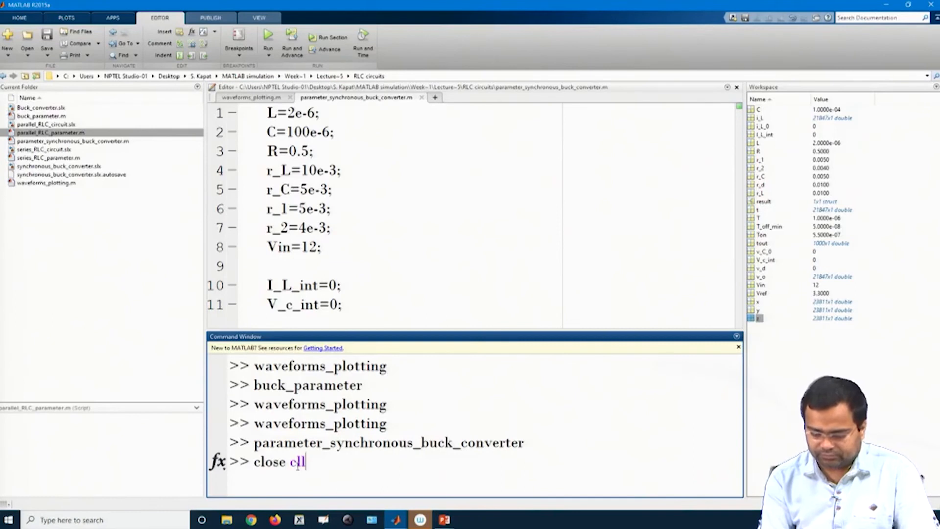
{"action": "key", "text": "BackSpace"}
{"action": "key", "text": "BackSpace"}
{"action": "key", "text": "BackSpace"}
{"action": "type", "text": "all;clear;"}
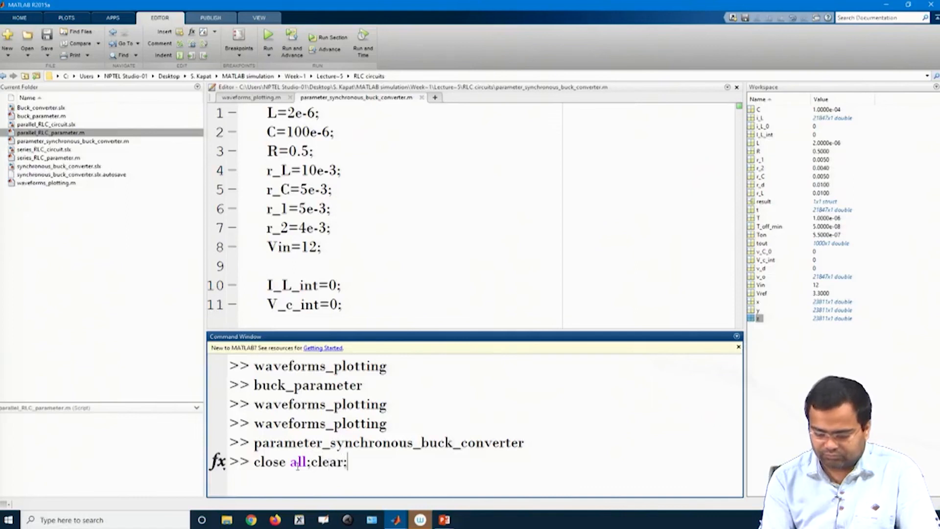
{"action": "key", "text": "alt"}
{"action": "type", "text": "clc"}
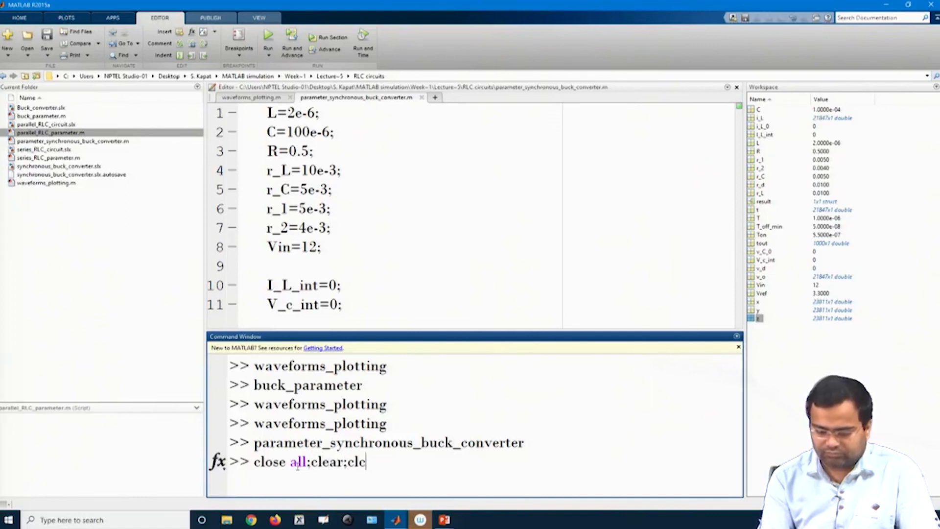
{"action": "key", "text": "Return"}
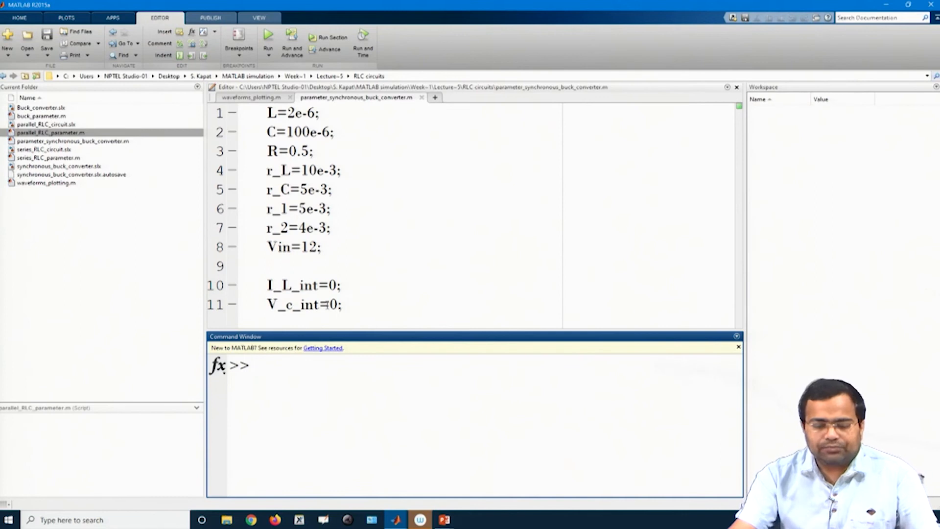
Rerun the synchronous buck parameter script in the cleared workspace and look at the Scope waveforms again
{"action": "left_click", "coordinate": [323, 246]}
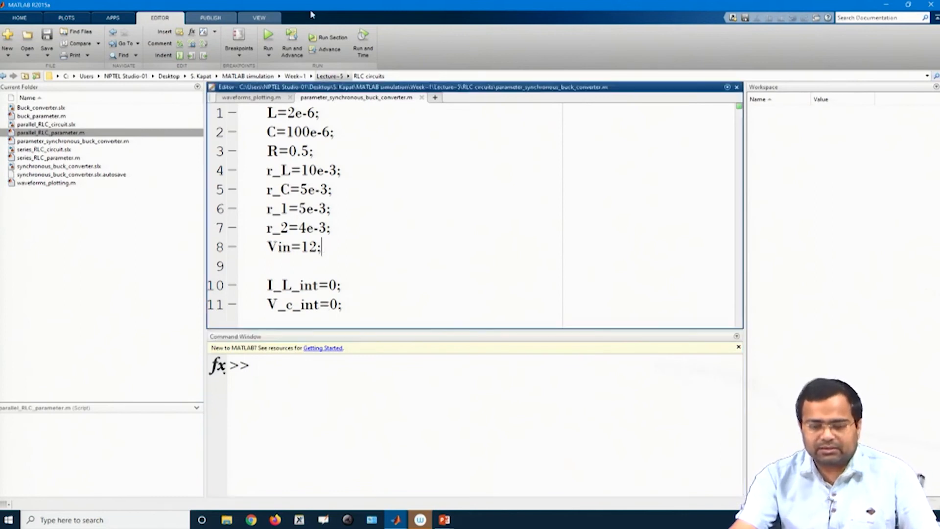
{"action": "left_click", "coordinate": [268, 35]}
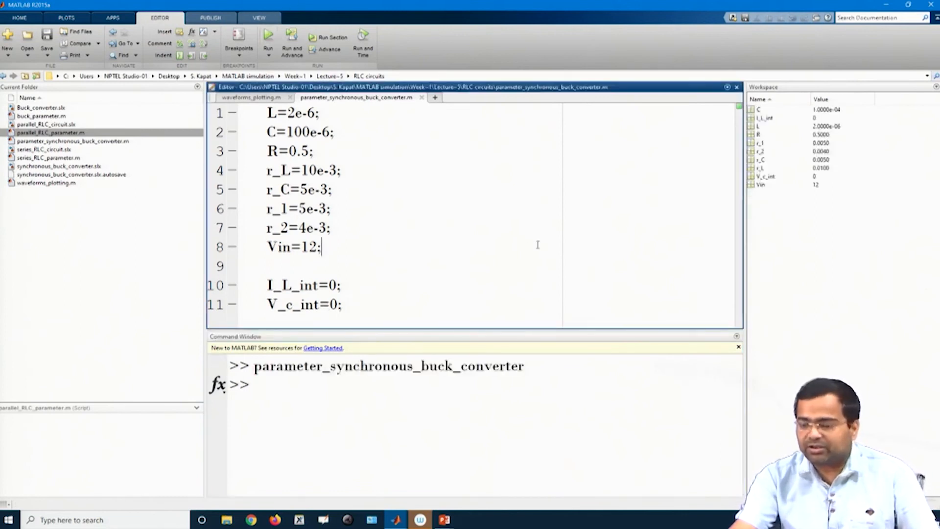
{"action": "left_click", "coordinate": [396, 519]}
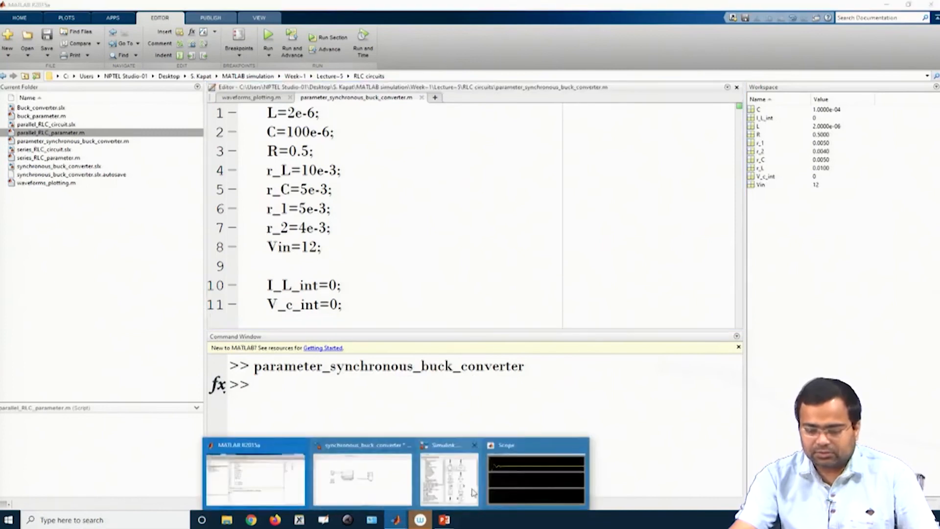
{"action": "left_click", "coordinate": [514, 491]}
{"action": "left_click", "coordinate": [398, 519]}
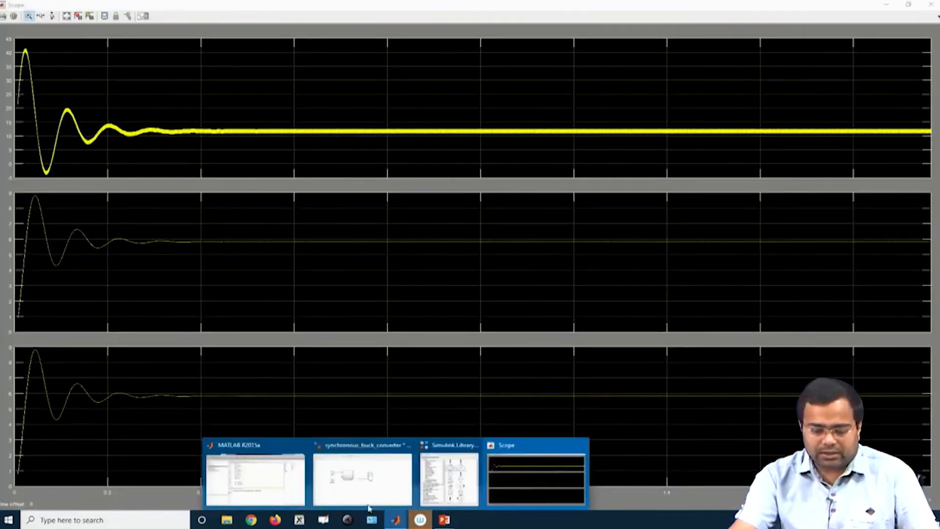
{"action": "left_click", "coordinate": [257, 473]}
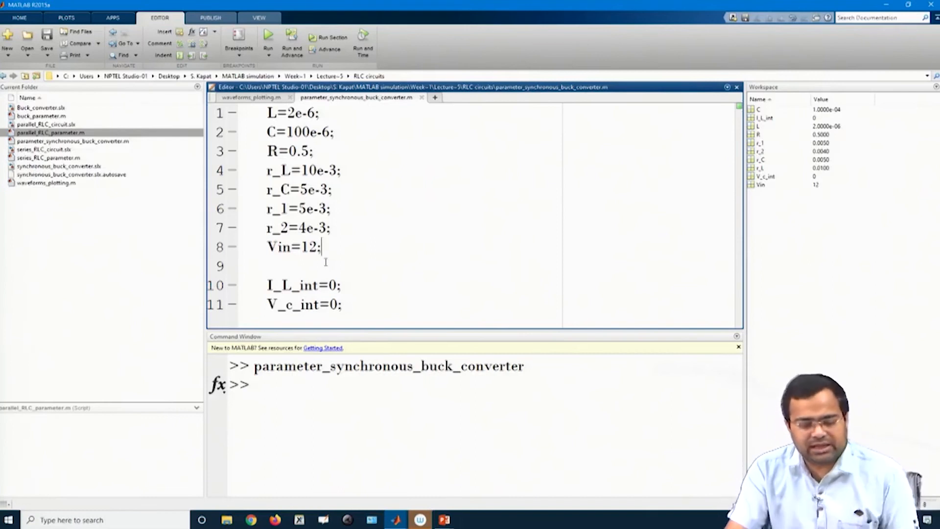
Switch to the Simulink model and check the period and pulse width parameters of the Gate pulse block
{"action": "left_click", "coordinate": [397, 520]}
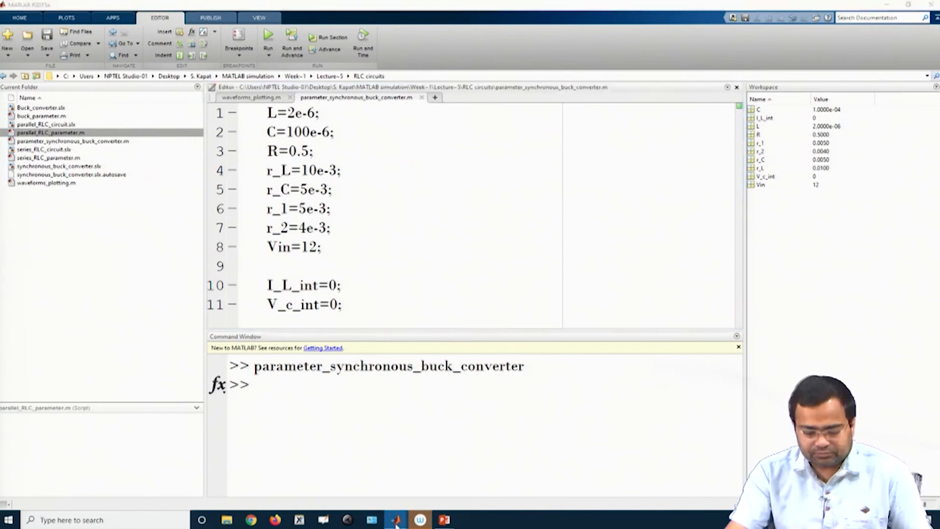
{"action": "left_click", "coordinate": [342, 496]}
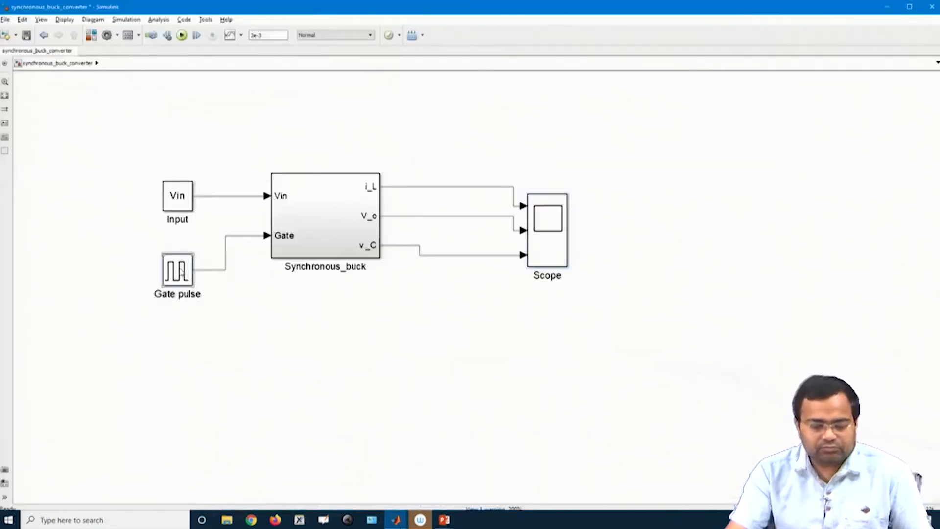
{"action": "double_click", "coordinate": [180, 271]}
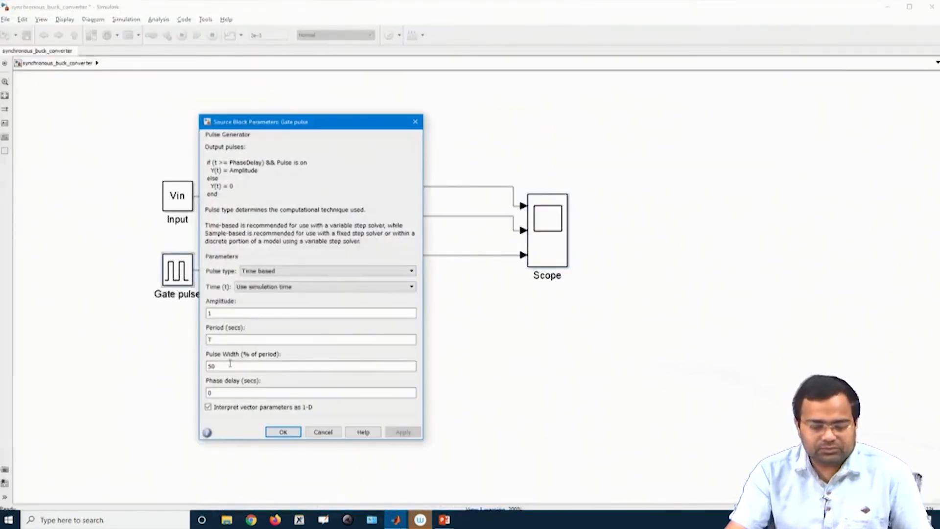
{"action": "left_click", "coordinate": [283, 432]}
Return to MATLAB and query the variable T at the command prompt
{"action": "left_click", "coordinate": [397, 520]}
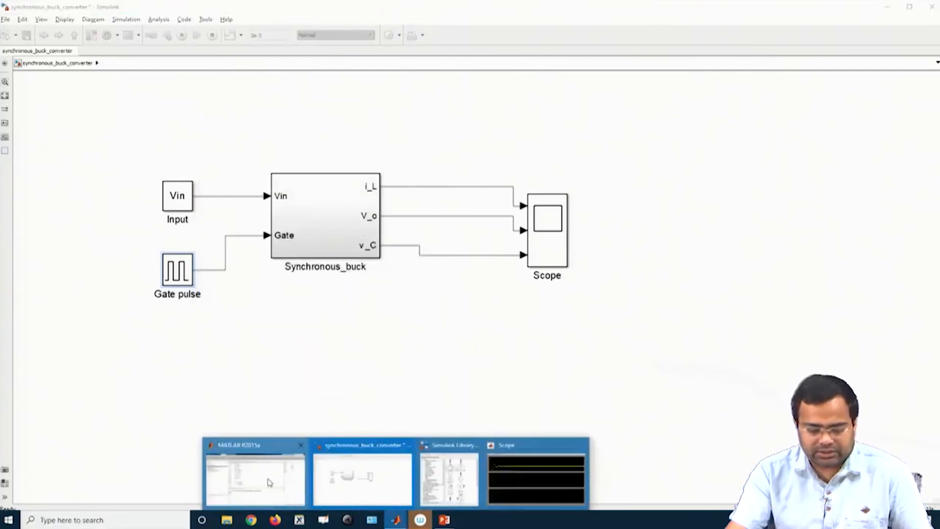
{"action": "left_click", "coordinate": [257, 478]}
{"action": "left_click", "coordinate": [353, 410]}
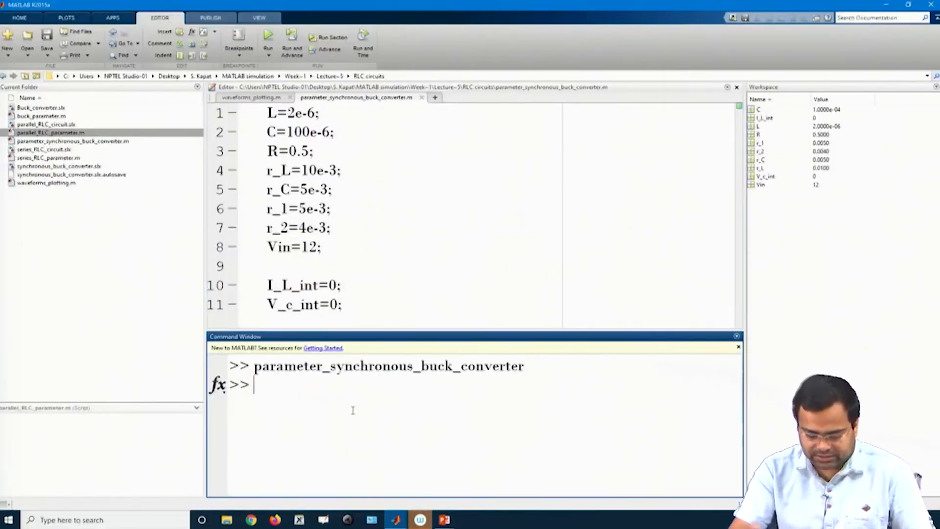
{"action": "type", "text": "T"}
{"action": "key", "text": "Return"}
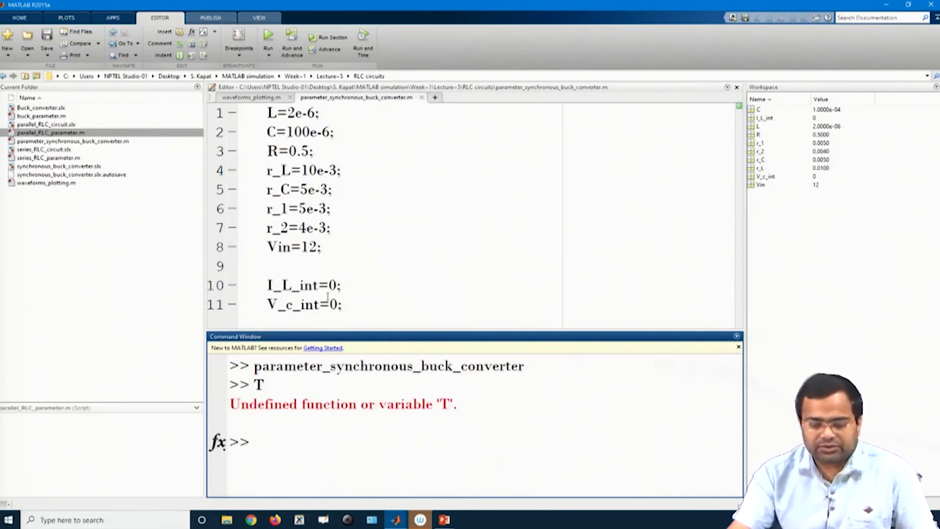
Add T=1e-6; below the Vin line of the synchronous buck parameter script, then save and run the script
{"action": "left_click", "coordinate": [329, 248]}
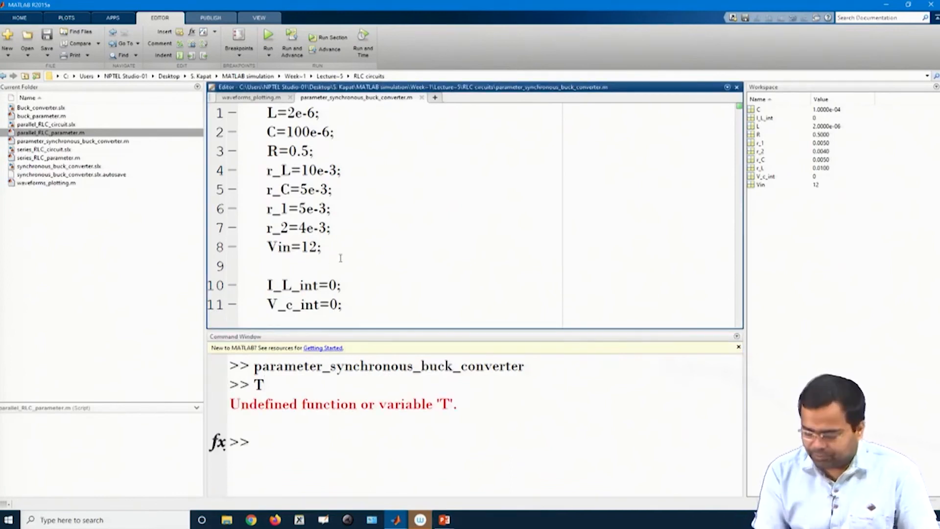
{"action": "key", "text": "Return"}
{"action": "type", "text": "T=1e-6;"}
{"action": "key", "text": "ctrl+s"}
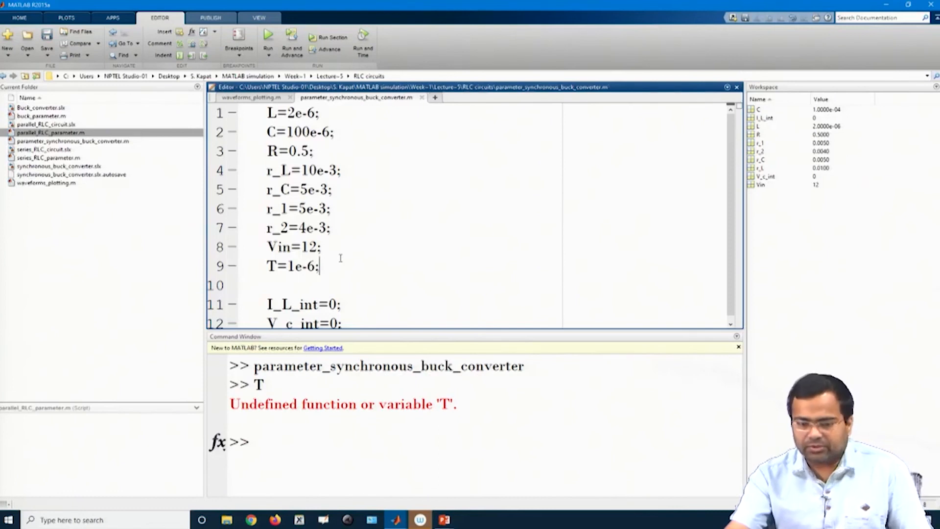
{"action": "left_click", "coordinate": [268, 36]}
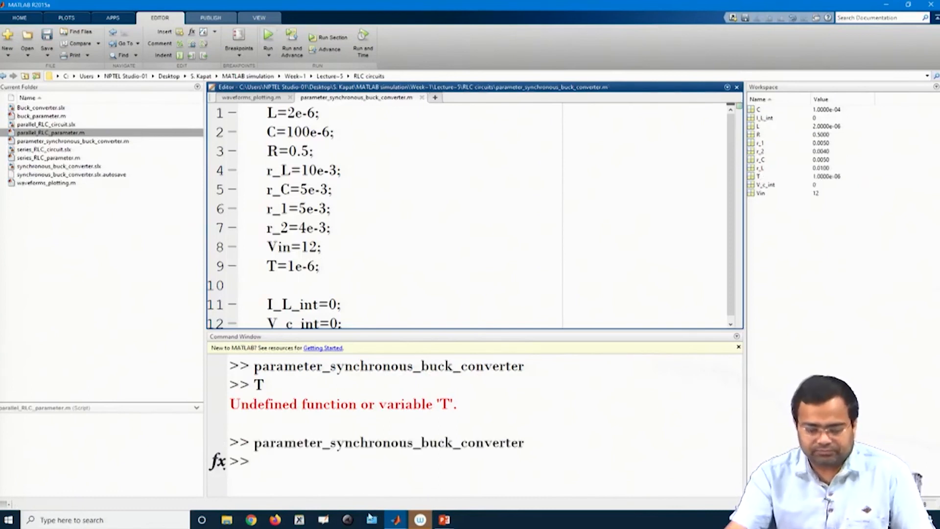
Clear the MATLAB command window with clc
{"action": "left_click", "coordinate": [293, 474]}
{"action": "type", "text": "clc"}
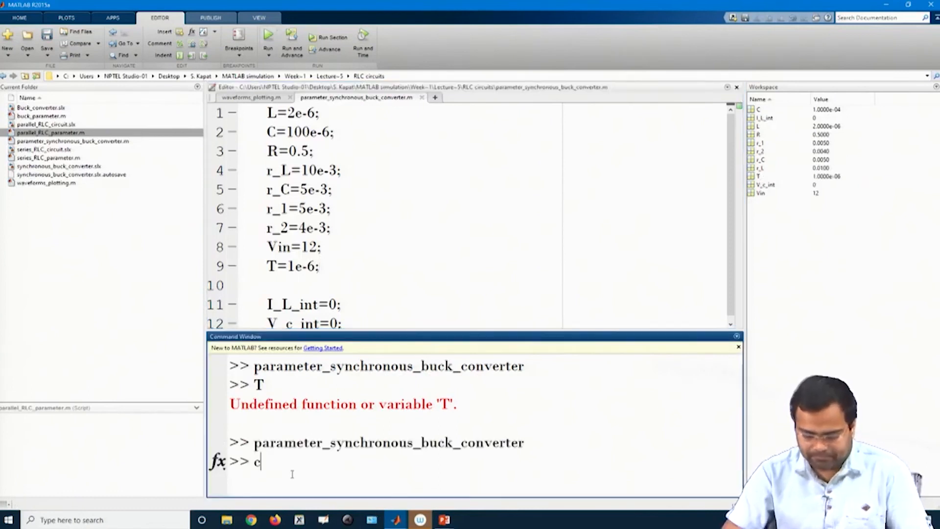
{"action": "key", "text": "Return"}
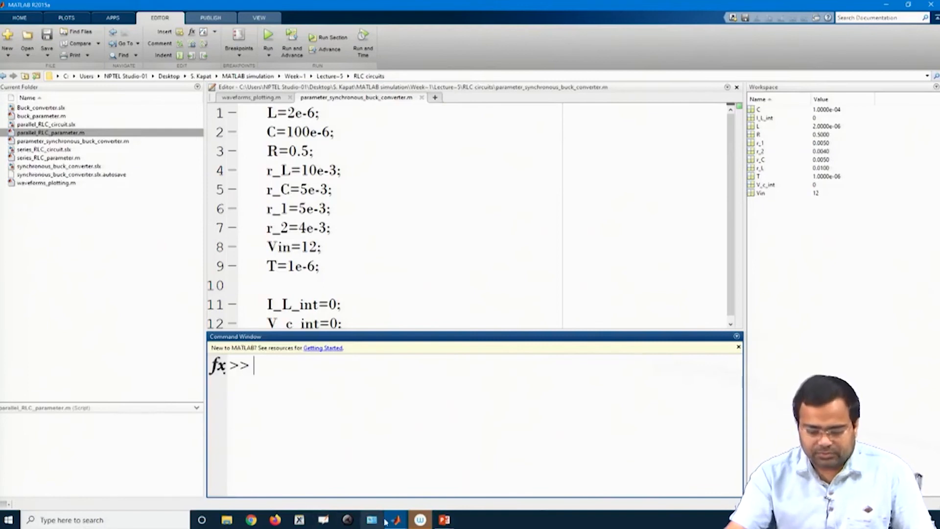
Switch to the Simulink model, run the simulation and display the autoscaled Scope waveforms
{"action": "mouse_move", "coordinate": [395, 519]}
{"action": "left_click", "coordinate": [381, 475]}
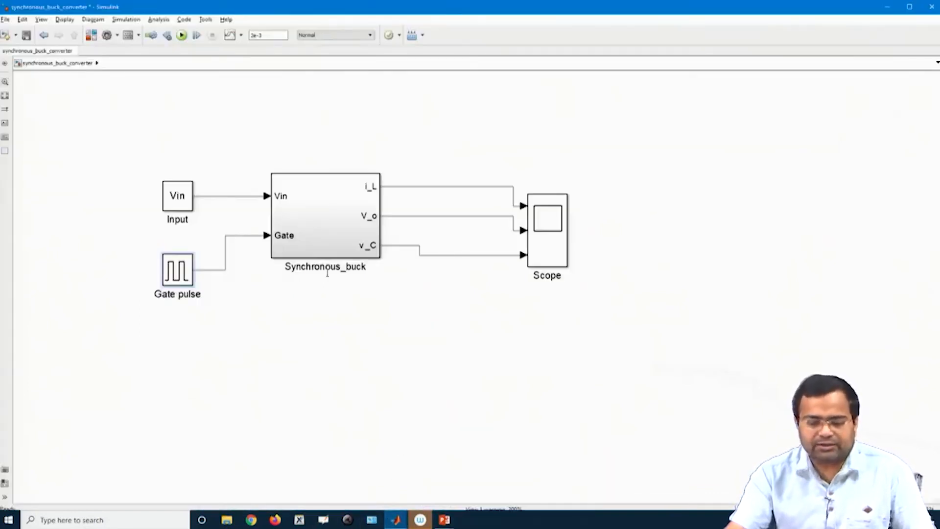
{"action": "left_click", "coordinate": [181, 35]}
{"action": "double_click", "coordinate": [546, 222]}
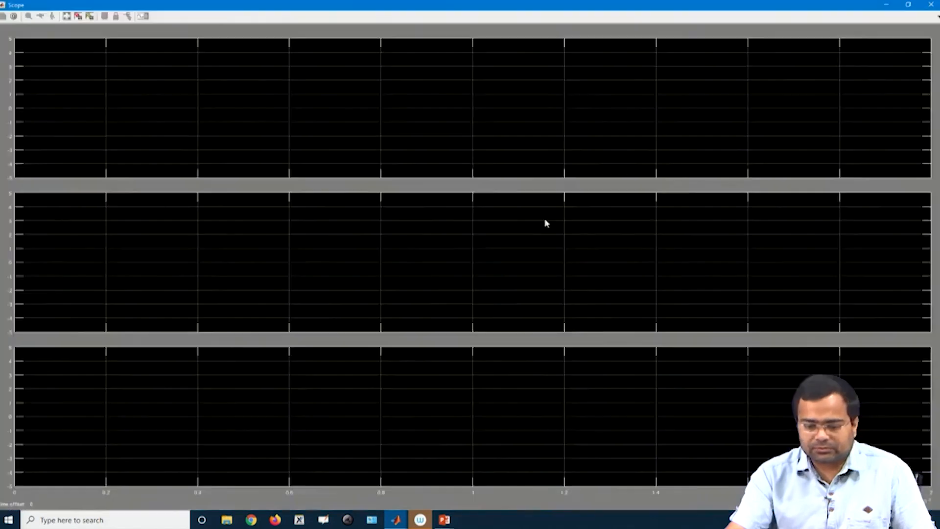
{"action": "left_click", "coordinate": [69, 17]}
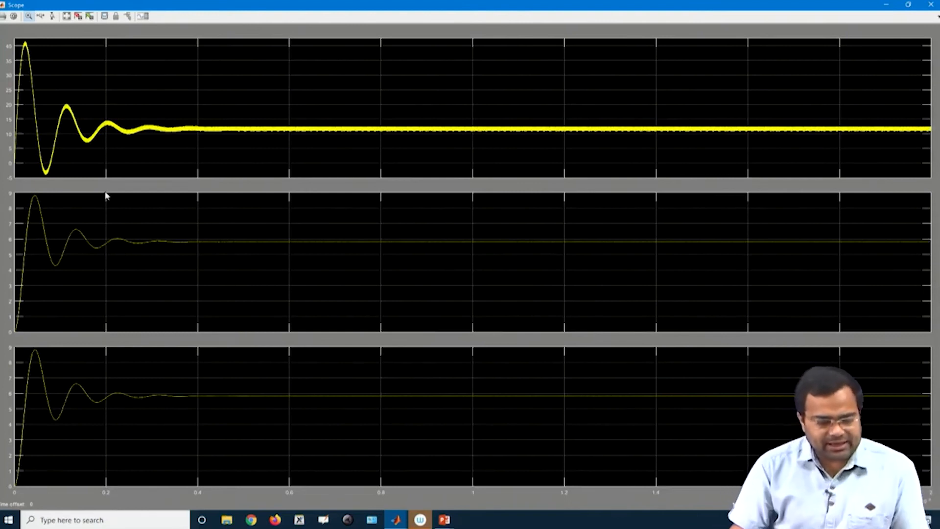
Zoom in on the steady-state part of the Scope traces and magnify the ripple of i_L, V_o and v_C vertically
{"action": "left_click", "coordinate": [41, 16]}
{"action": "left_click_drag", "start_coordinate": [355, 144], "coordinate": [409, 140]}
{"action": "left_click", "coordinate": [53, 16]}
{"action": "left_click_drag", "start_coordinate": [225, 119], "coordinate": [228, 139]}
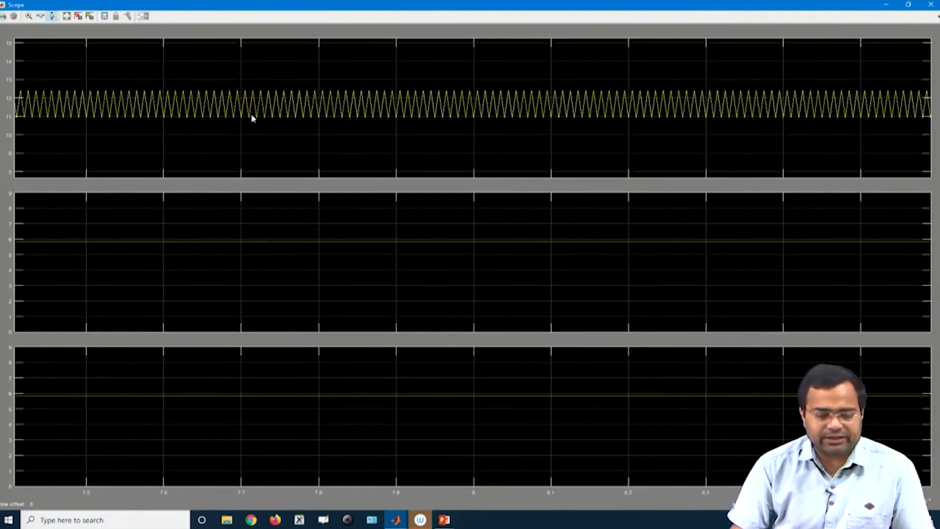
{"action": "left_click_drag", "start_coordinate": [269, 90], "coordinate": [273, 131]}
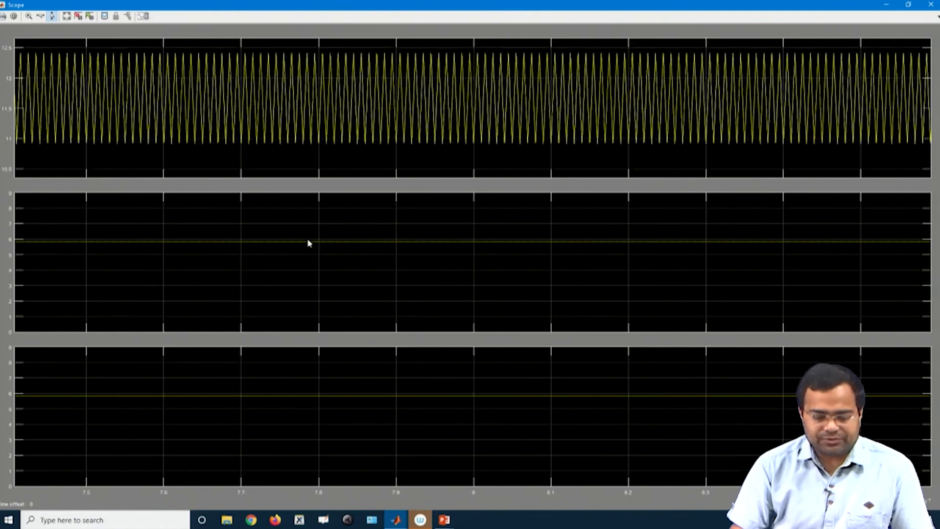
{"action": "left_click_drag", "start_coordinate": [307, 245], "coordinate": [320, 283]}
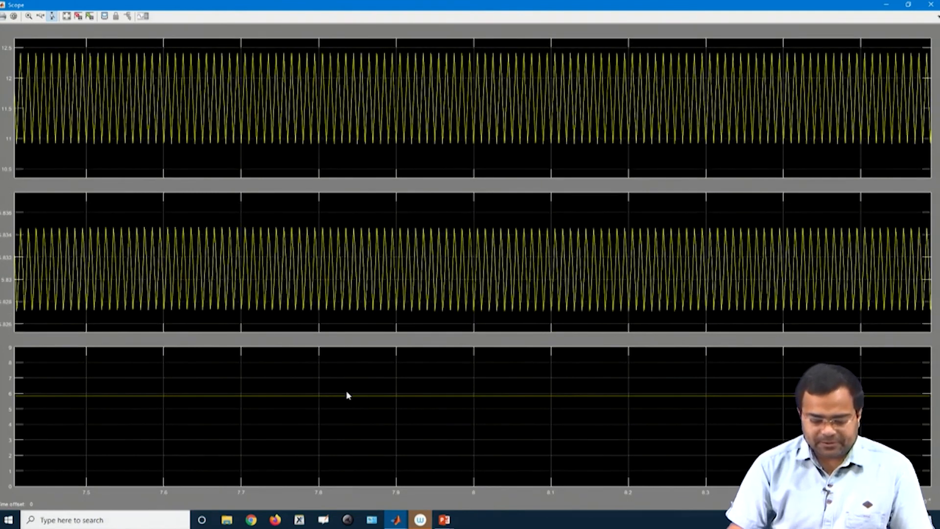
{"action": "left_click_drag", "start_coordinate": [347, 399], "coordinate": [347, 399]}
{"action": "left_click_drag", "start_coordinate": [348, 433], "coordinate": [354, 414]}
Narrow the Scope's time range in steady state to examine individual switching cycles of the three waveforms
{"action": "left_click", "coordinate": [43, 16]}
{"action": "left_click_drag", "start_coordinate": [204, 139], "coordinate": [392, 142]}
{"action": "left_click_drag", "start_coordinate": [138, 139], "coordinate": [462, 133]}
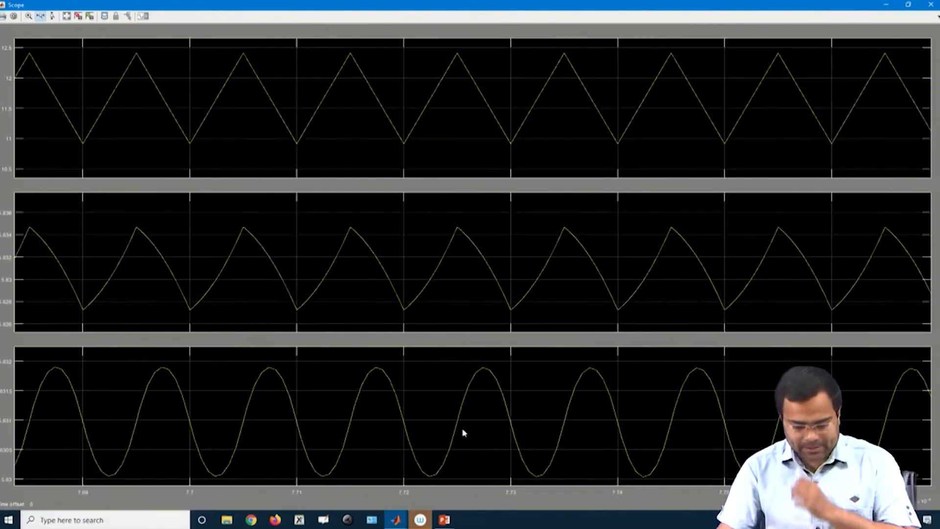
Return to MATLAB and bring up the waveforms_plotting.m script to review its signal assignments
{"action": "mouse_move", "coordinate": [396, 519]}
{"action": "left_click", "coordinate": [250, 465]}
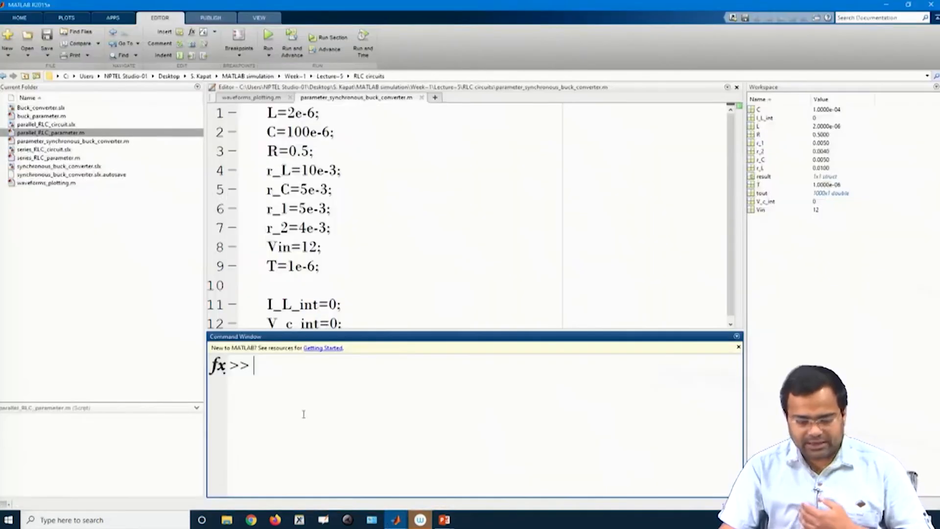
{"action": "left_click", "coordinate": [255, 98]}
{"action": "scroll", "coordinate": [319, 195], "scroll_direction": "up", "scroll_amount": 1}
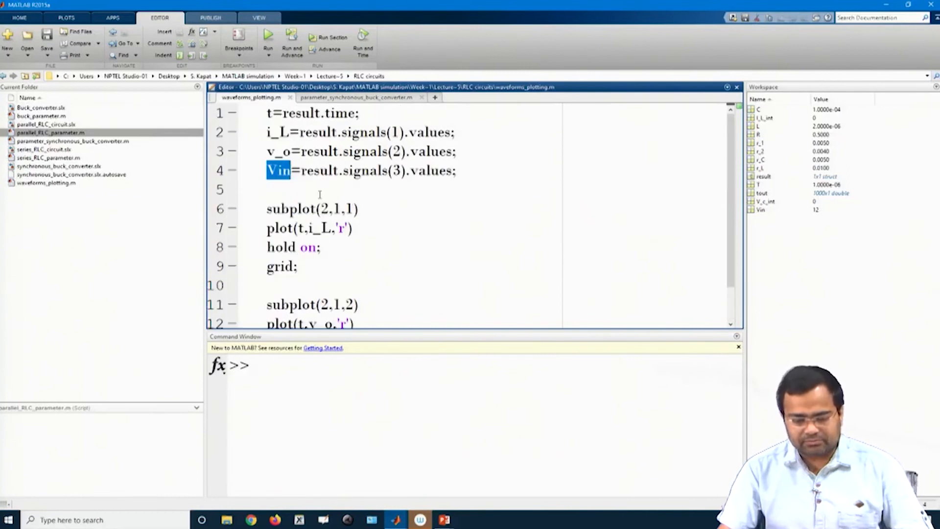
Switch to the Simulink model's Scope, check the history settings in its parameters and accept them
{"action": "left_click", "coordinate": [396, 519]}
{"action": "left_click", "coordinate": [382, 490]}
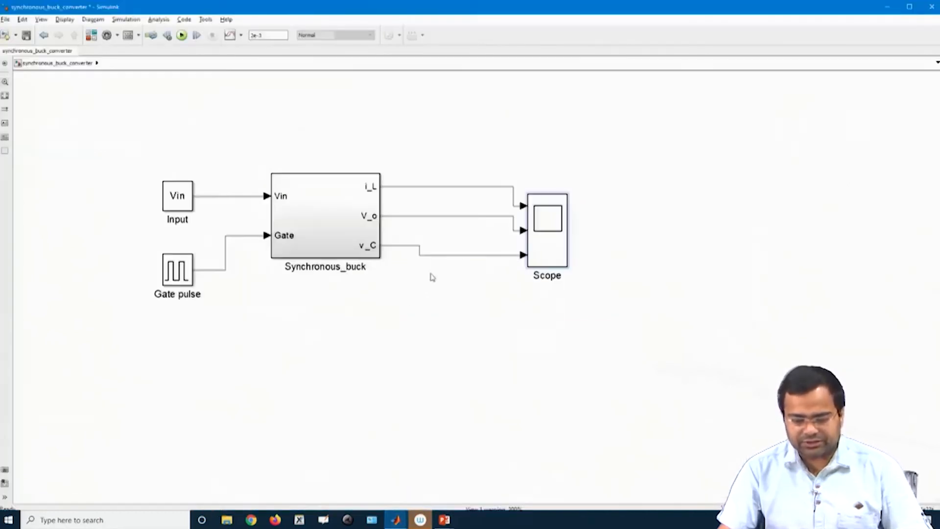
{"action": "double_click", "coordinate": [541, 222]}
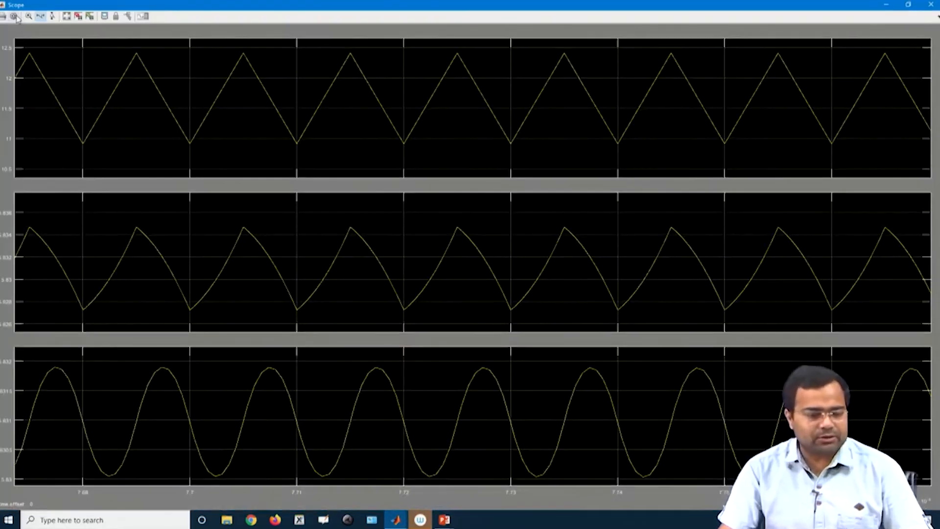
{"action": "left_click", "coordinate": [14, 16]}
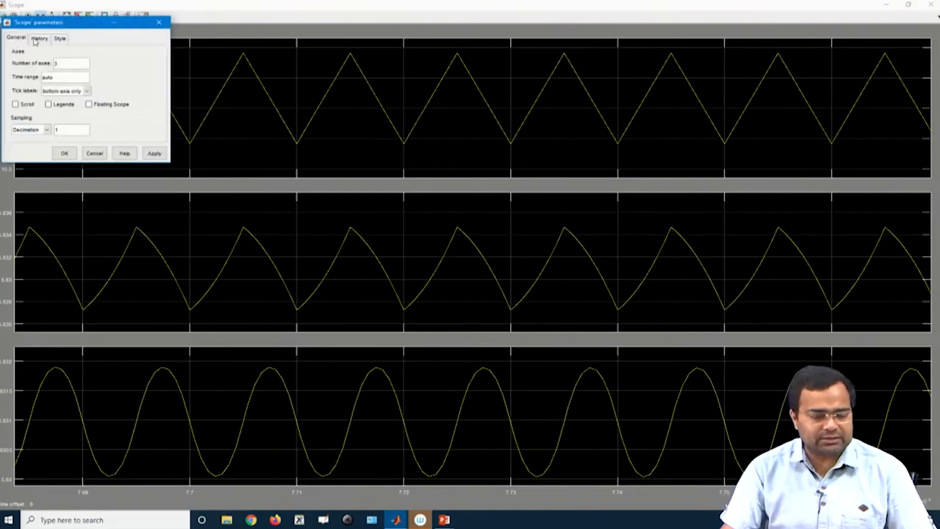
{"action": "left_click", "coordinate": [39, 38]}
{"action": "left_click", "coordinate": [63, 153]}
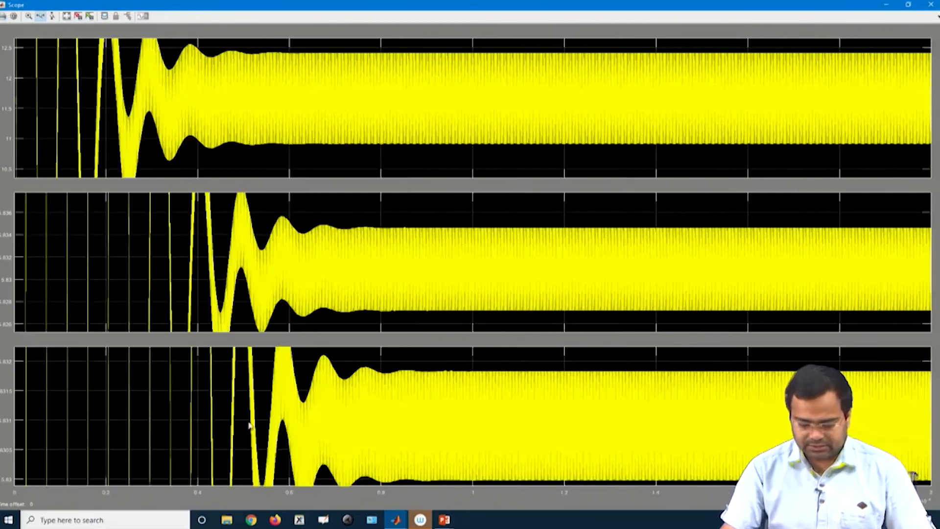
Return to MATLAB, rename the variable assigned from result.signals(3).values to v_c in the plotting script, and save it
{"action": "mouse_move", "coordinate": [395, 519]}
{"action": "left_click", "coordinate": [275, 485]}
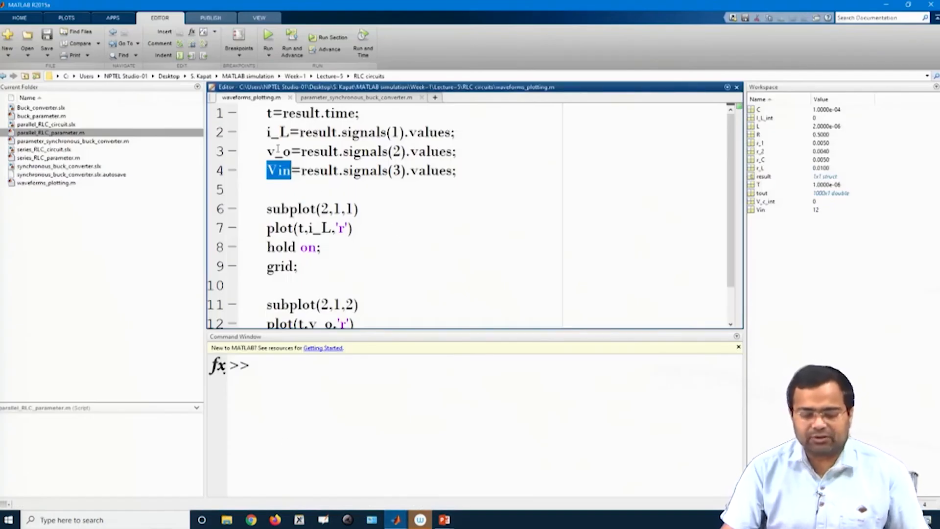
{"action": "left_click", "coordinate": [271, 182]}
{"action": "type", "text": "v_c"}
{"action": "key", "text": "Delete"}
{"action": "key", "text": "Delete"}
{"action": "key", "text": "Delete"}
{"action": "key", "text": "ctrl+s"}
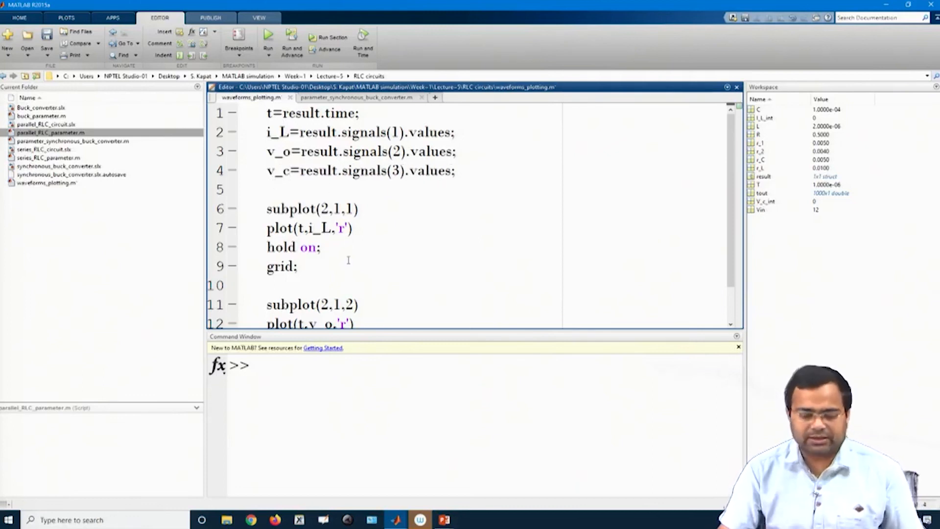
Insert plot(t,v_c,'b') in the second subplot section, between the existing hold on; and grid; lines
{"action": "scroll", "coordinate": [332, 261], "scroll_direction": "down", "scroll_amount": 1}
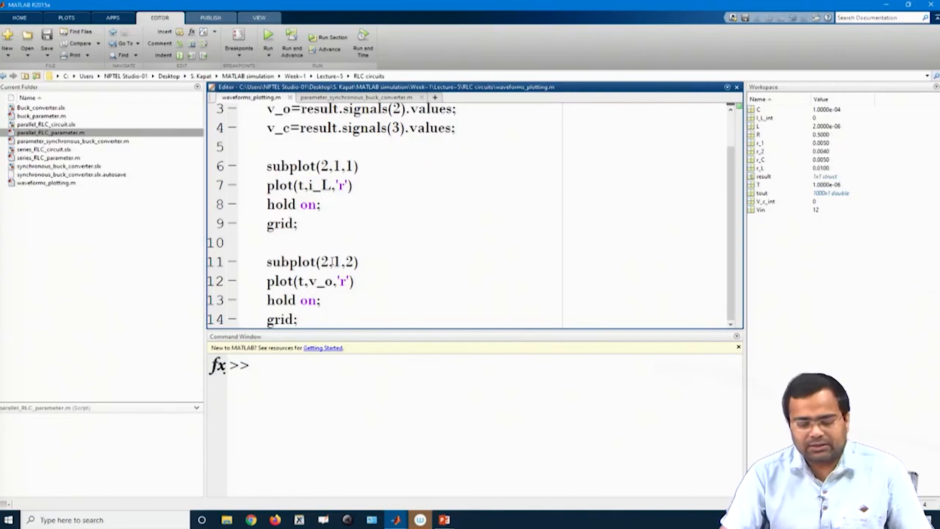
{"action": "left_click", "coordinate": [378, 320]}
{"action": "key", "text": "BackSpace"}
{"action": "key", "text": "BackSpace"}
{"action": "key", "text": "BackSpace"}
{"action": "key", "text": "BackSpace"}
{"action": "key", "text": "BackSpace"}
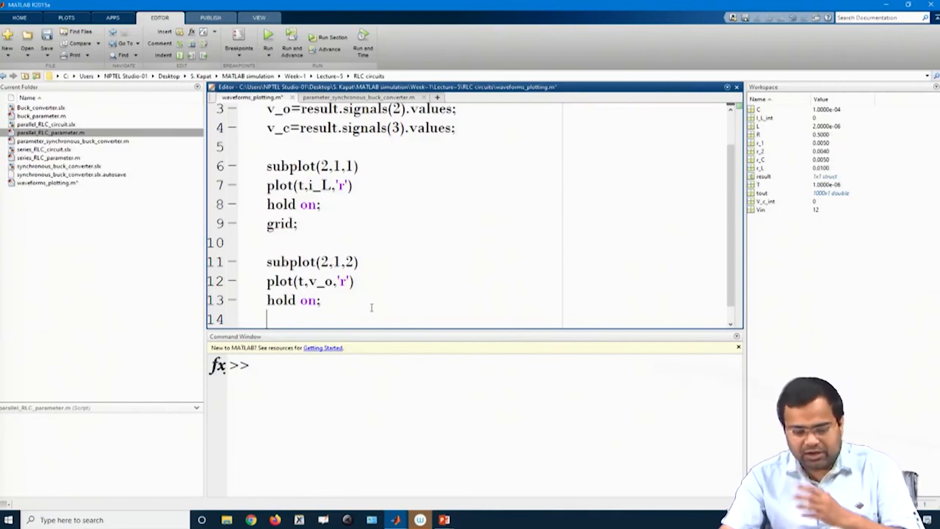
{"action": "scroll", "coordinate": [371, 308], "scroll_direction": "down", "scroll_amount": 1}
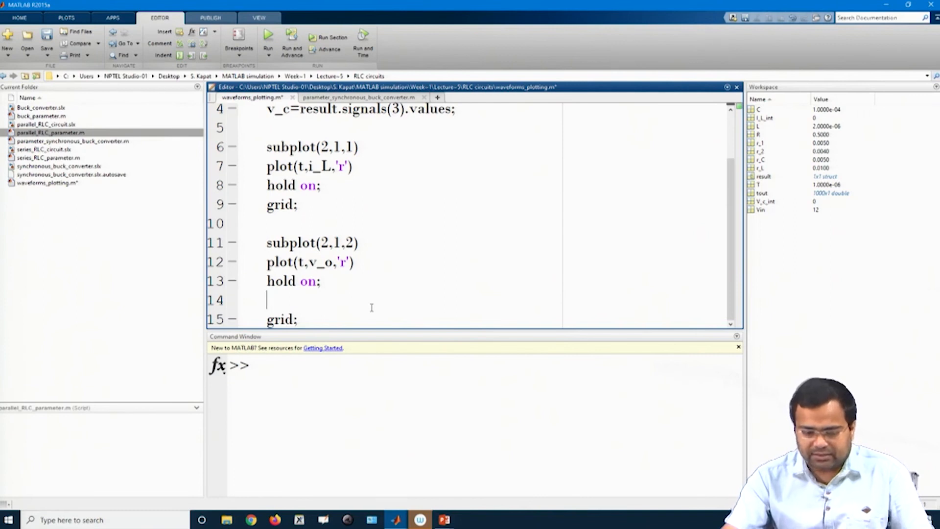
{"action": "type", "text": "plot("}
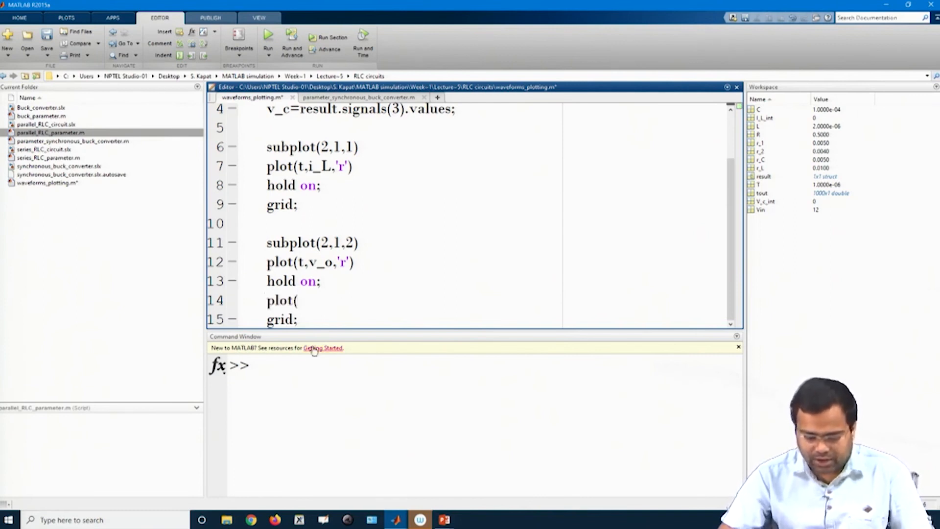
{"action": "type", "text": "t,v_c"}
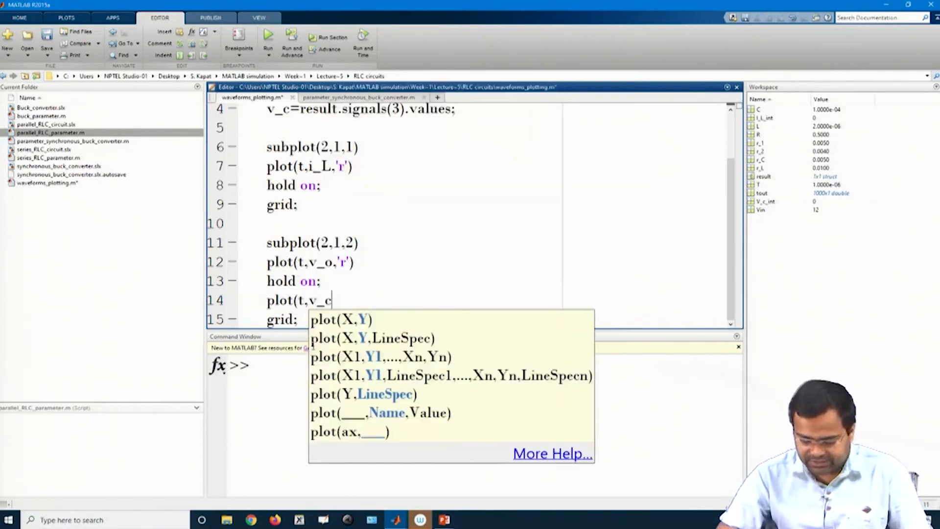
{"action": "type", "text": ",'b'"}
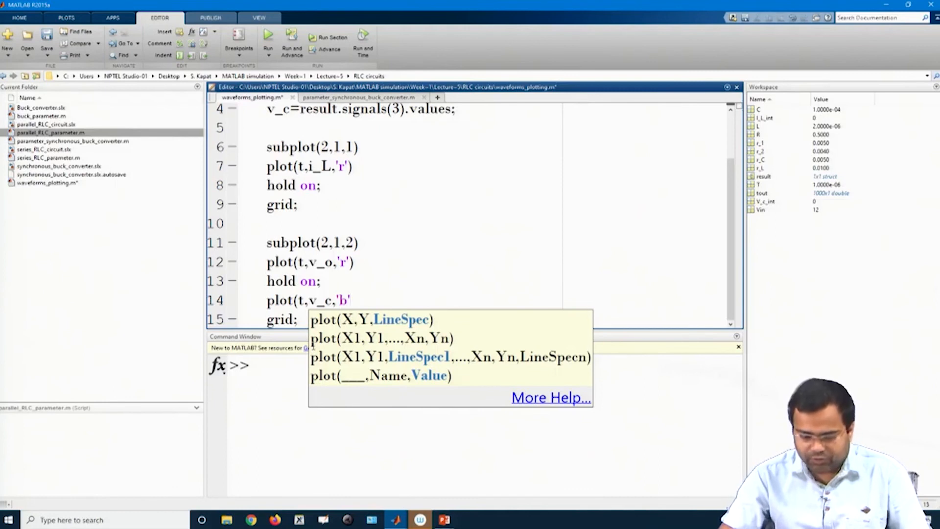
{"action": "type", "text": ")"}
Add hold on; below the v_c plot command and save the plotting script
{"action": "key", "text": "Return"}
{"action": "type", "text": "hol"}
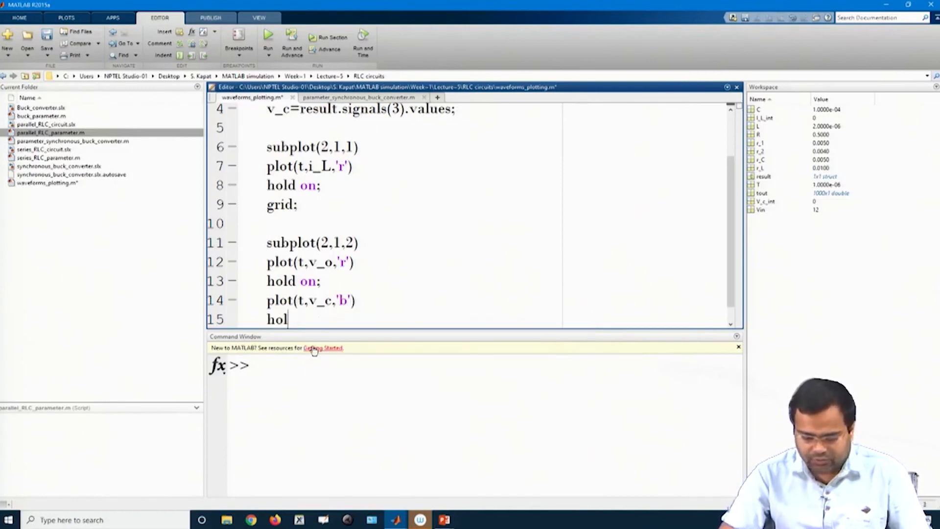
{"action": "type", "text": "d on;"}
{"action": "key", "text": "ctrl+s"}
{"action": "left_click", "coordinate": [283, 127]}
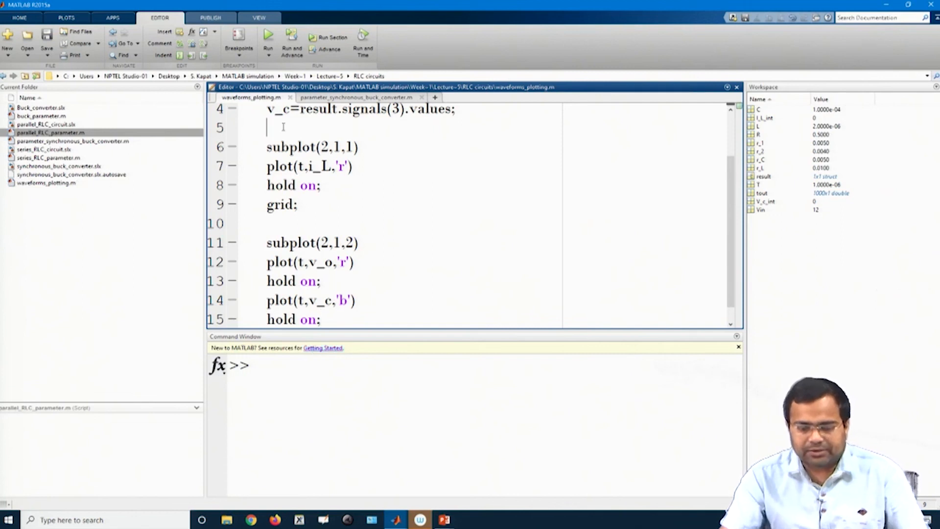
{"action": "key", "text": "Delete"}
{"action": "left_click", "coordinate": [269, 203]}
{"action": "key", "text": "Delete"}
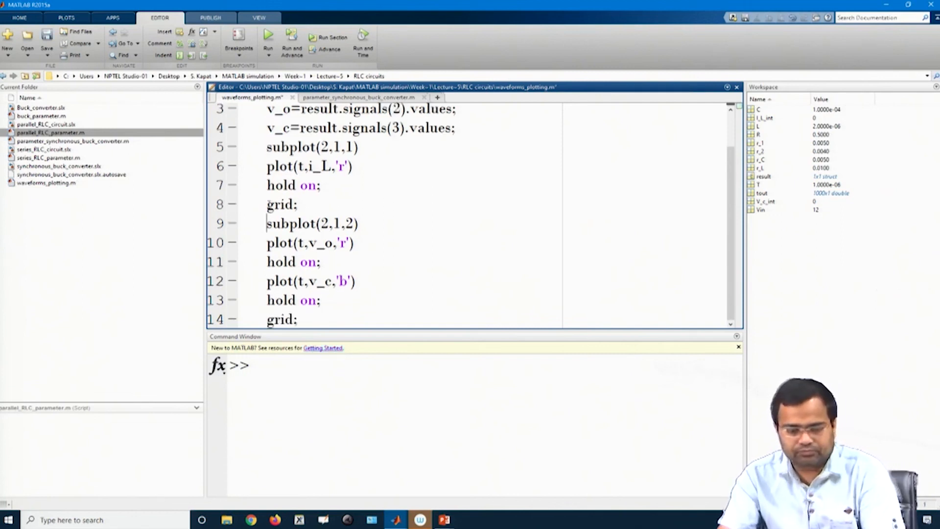
{"action": "key", "text": "ctrl+s"}
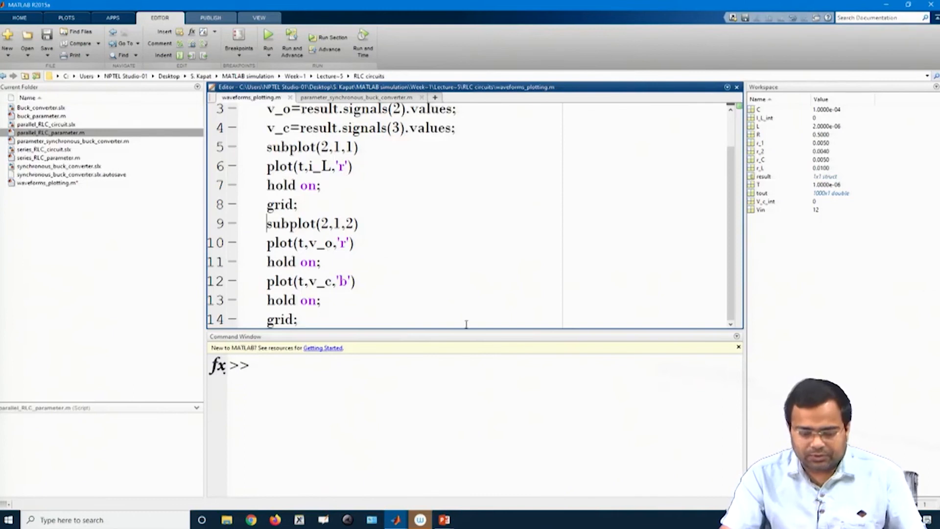
{"action": "key", "text": "ctrl+z"}
{"action": "key", "text": "ctrl+z"}
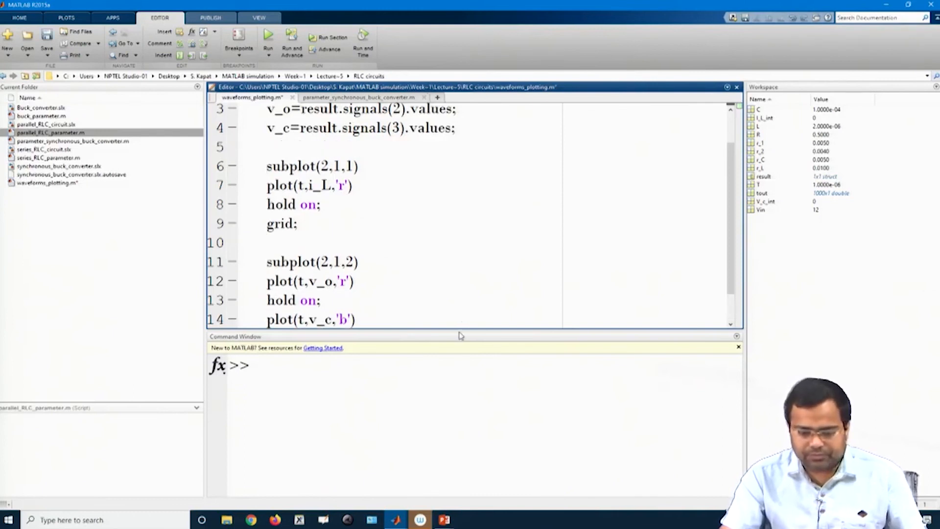
Enlarge the editor area, run the waveforms_plotting script and maximize the resulting figure
{"action": "left_click_drag", "start_coordinate": [460, 333], "coordinate": [465, 392]}
{"action": "left_click", "coordinate": [269, 40]}
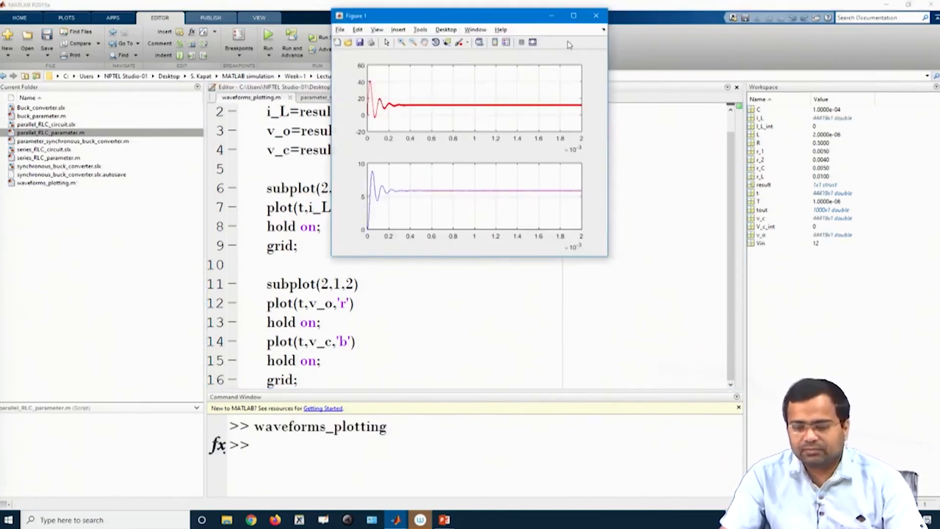
{"action": "left_click", "coordinate": [572, 17]}
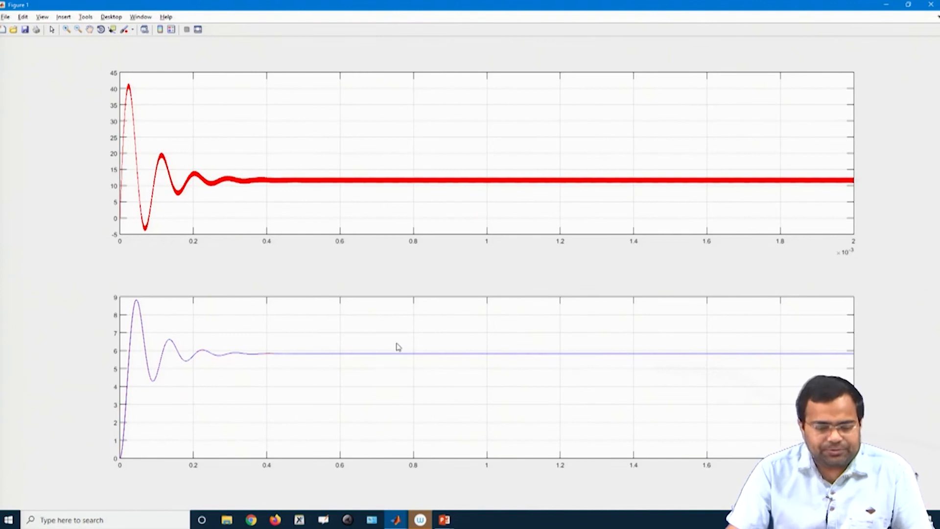
Zoom in on the steady-state ripple of the inductor current in the figure's upper plot, near 0.7 ms
{"action": "left_click", "coordinate": [67, 30]}
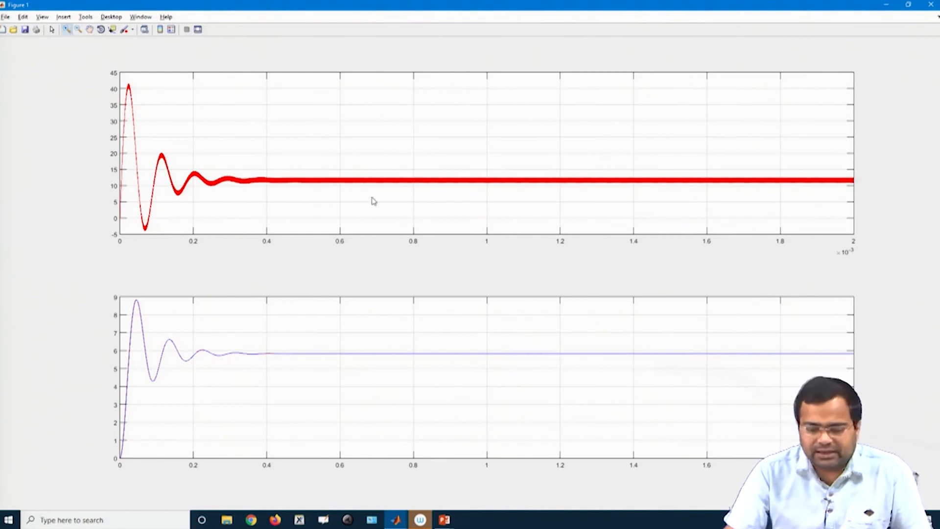
{"action": "left_click_drag", "start_coordinate": [369, 191], "coordinate": [392, 109]}
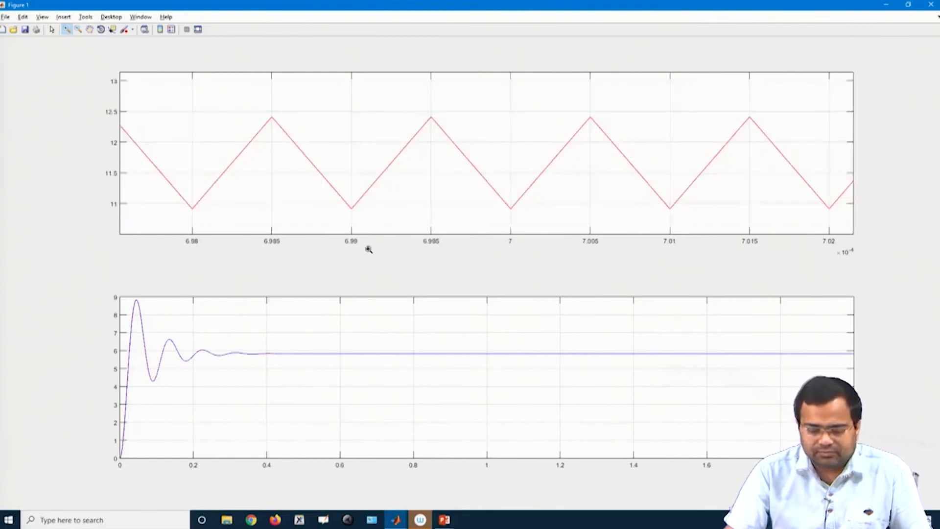
Zoom in on the steady-state voltage ripple in the figure's lower plot, and restore both plots to their full view
{"action": "left_click_drag", "start_coordinate": [265, 347], "coordinate": [392, 333]}
{"action": "left_click_drag", "start_coordinate": [305, 408], "coordinate": [427, 361]}
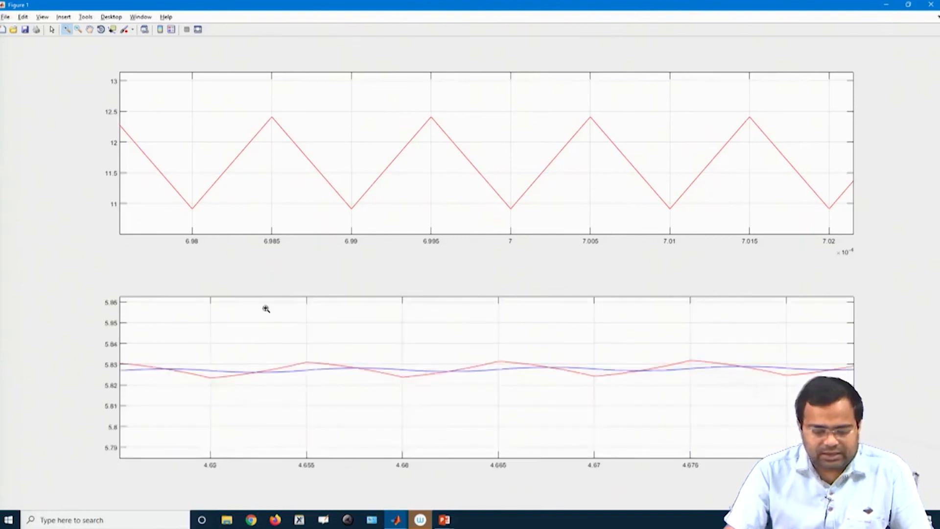
{"action": "right_click", "coordinate": [265, 209]}
{"action": "left_click", "coordinate": [289, 228]}
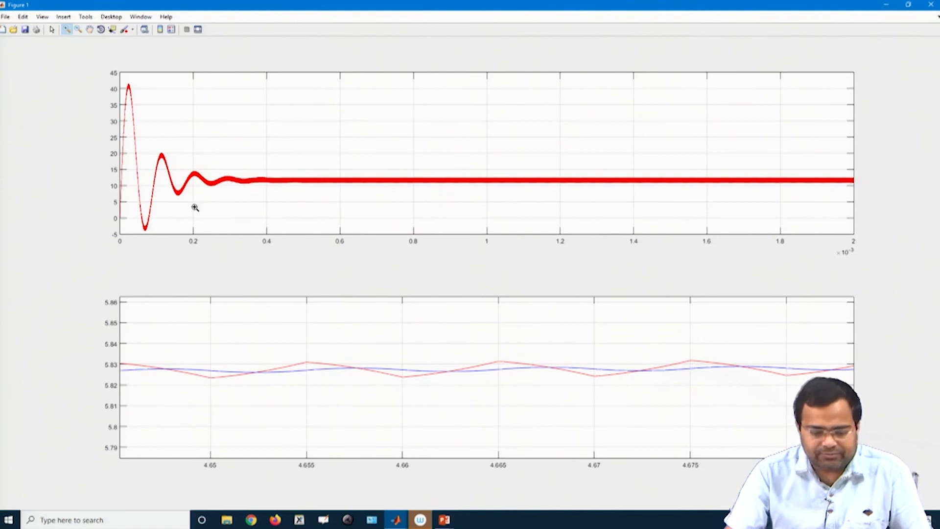
{"action": "right_click", "coordinate": [198, 395]}
{"action": "left_click", "coordinate": [214, 415]}
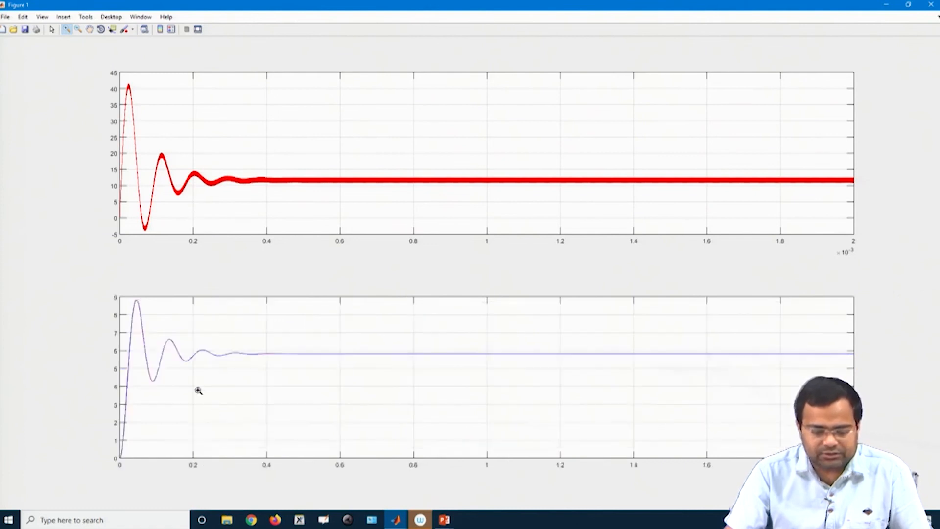
Zoom in on the output and capacitor voltage ripple in the lower plot, near 0.38 ms
{"action": "left_click_drag", "start_coordinate": [258, 366], "coordinate": [277, 338]}
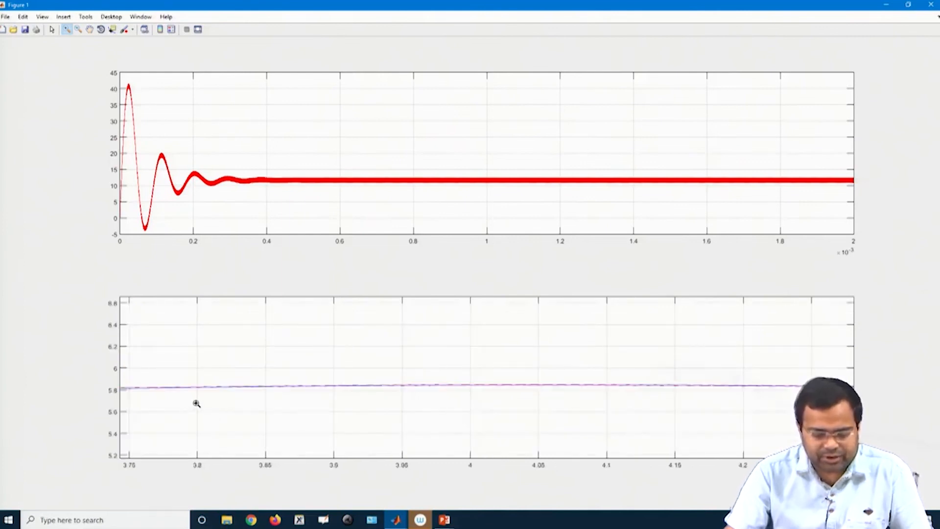
{"action": "left_click_drag", "start_coordinate": [196, 403], "coordinate": [336, 379]}
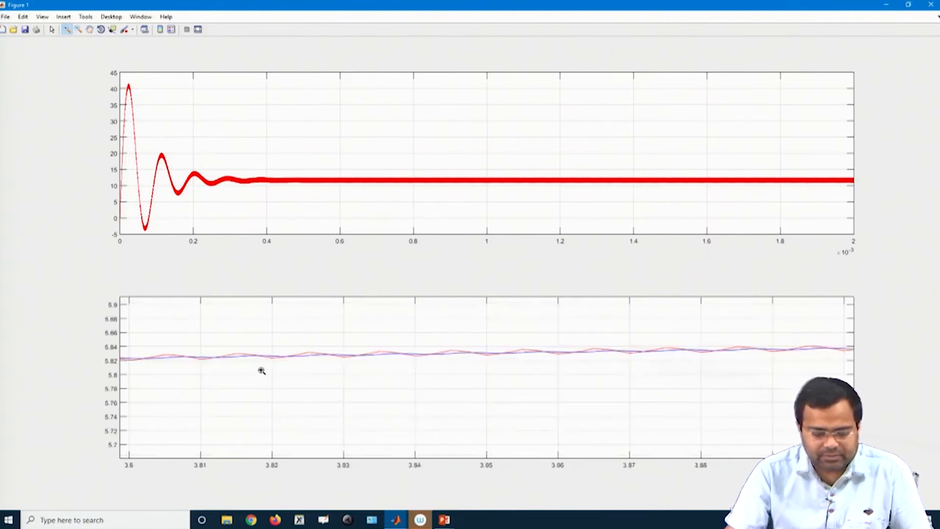
{"action": "left_click_drag", "start_coordinate": [130, 347], "coordinate": [848, 358]}
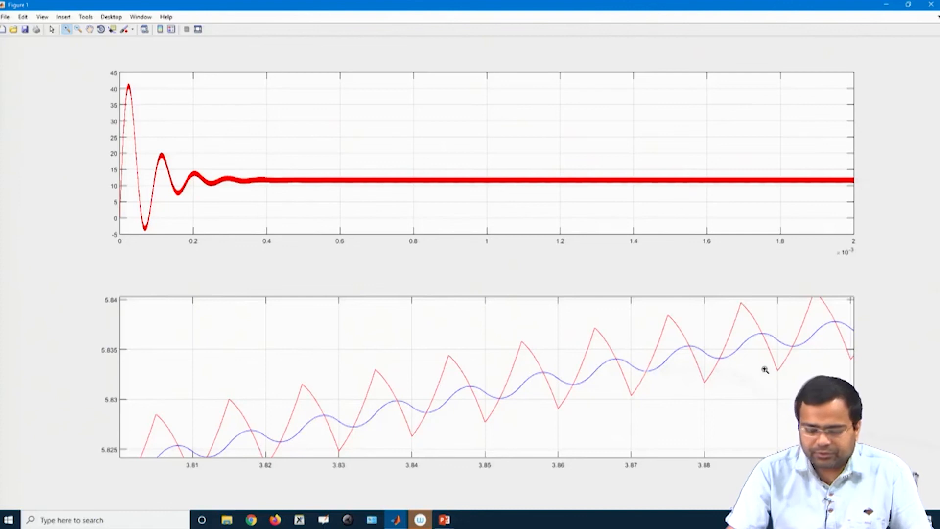
{"action": "right_click", "coordinate": [200, 379]}
{"action": "left_click", "coordinate": [211, 385]}
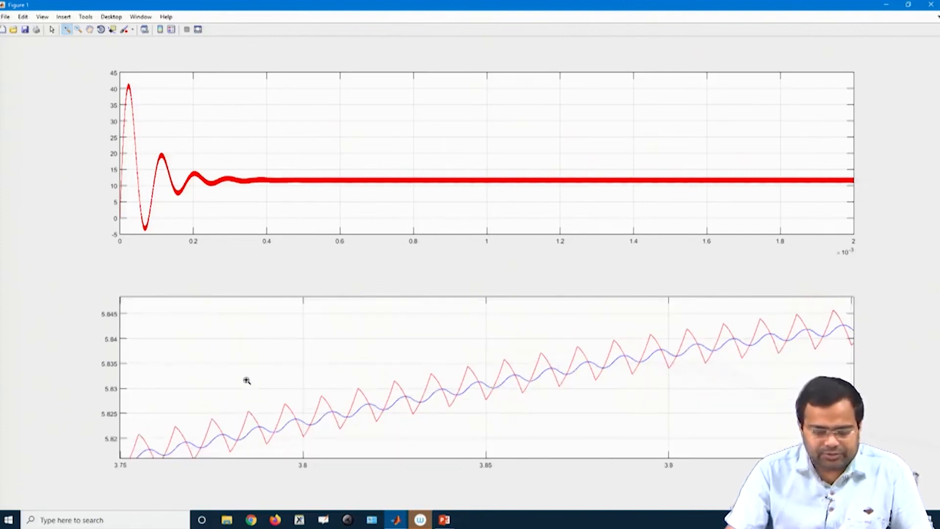
Pan the lower plot slightly and zoom it to the interval from 0.38 to 0.39 ms
{"action": "left_click", "coordinate": [91, 29]}
{"action": "left_click_drag", "start_coordinate": [213, 354], "coordinate": [214, 343]}
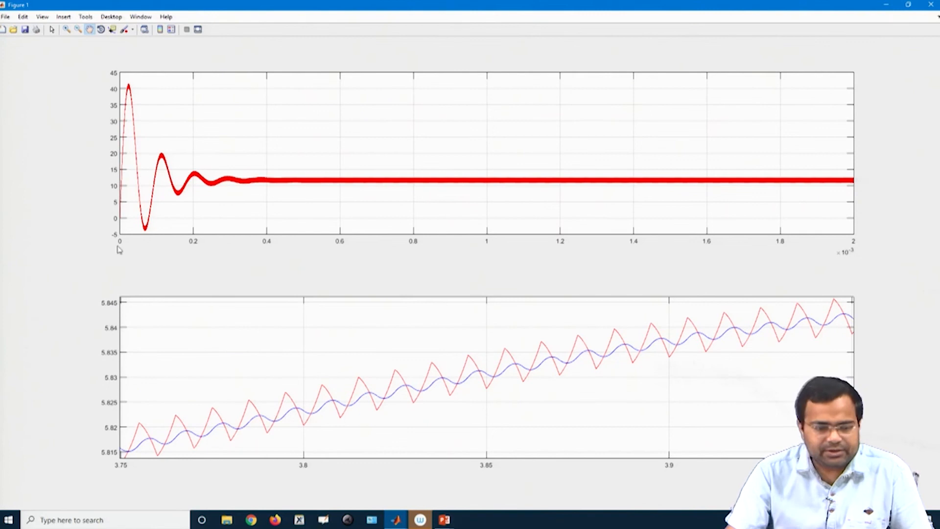
{"action": "left_click", "coordinate": [67, 30]}
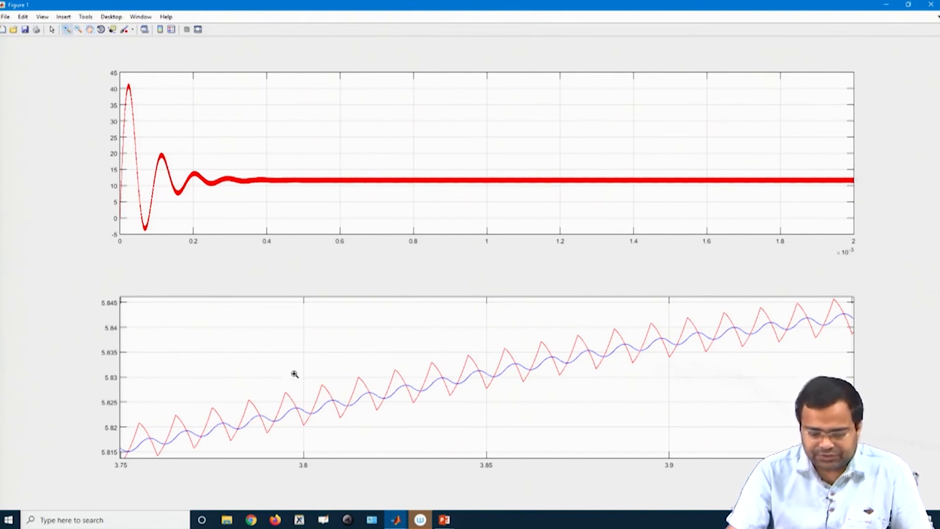
{"action": "left_click_drag", "start_coordinate": [671, 307], "coordinate": [304, 436]}
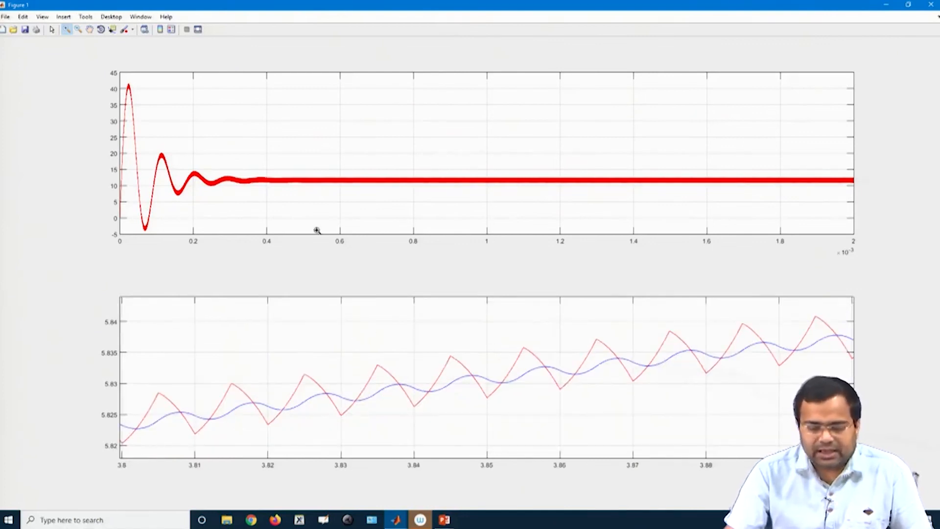
Zoom the inductor current plot to the matching interval from 0.38 to 0.39 ms, and close the figure
{"action": "left_click_drag", "start_coordinate": [205, 166], "coordinate": [324, 216]}
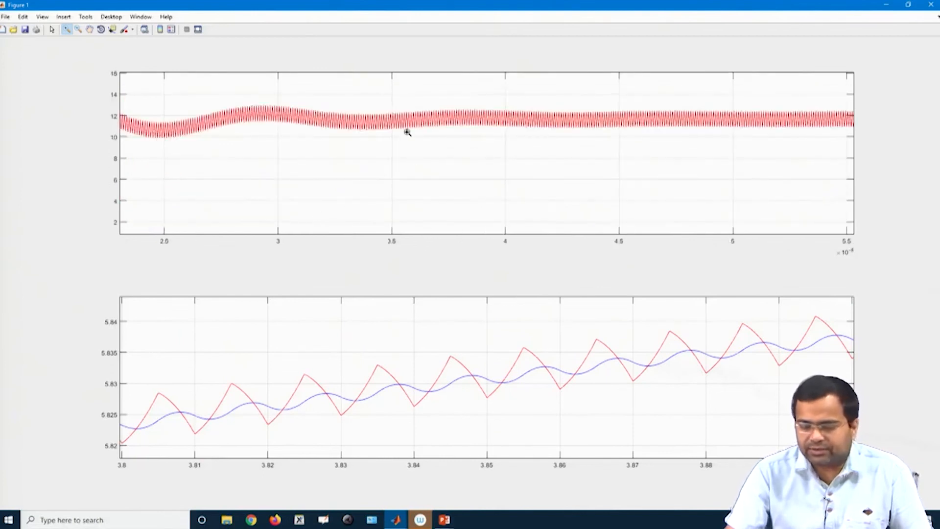
{"action": "left_click_drag", "start_coordinate": [416, 100], "coordinate": [690, 85]}
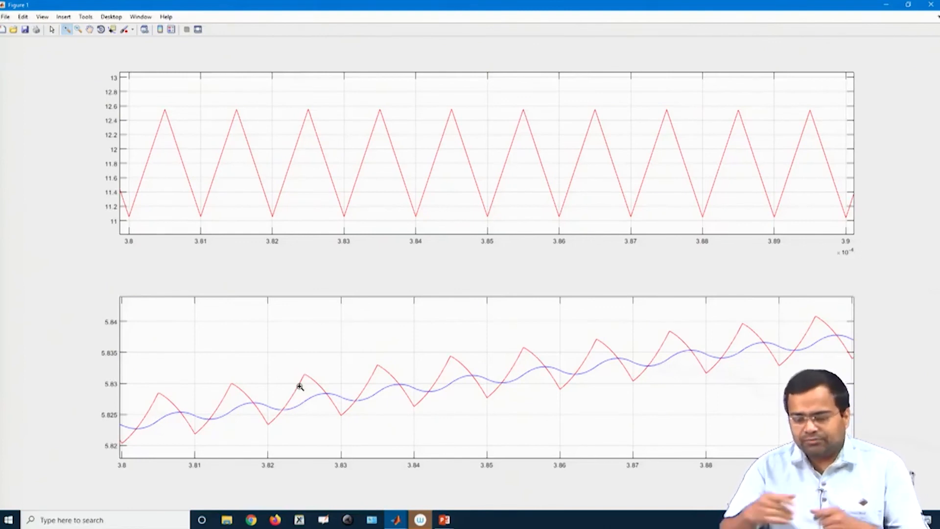
{"action": "left_click", "coordinate": [931, 4]}
{"action": "left_click", "coordinate": [299, 465]}
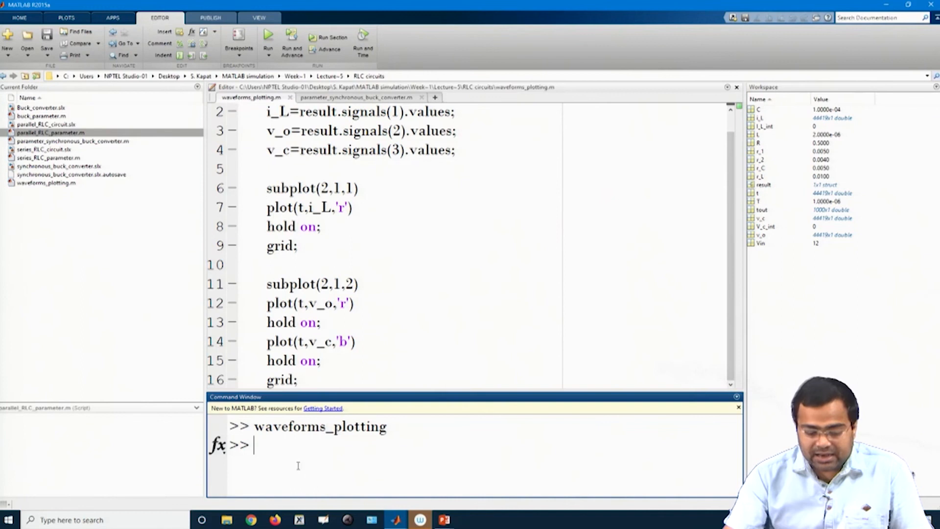
Switch to the synchronous_buck_converter model, narrow the Synchronous_buck block from its input side, and save the model
{"action": "left_click", "coordinate": [447, 525]}
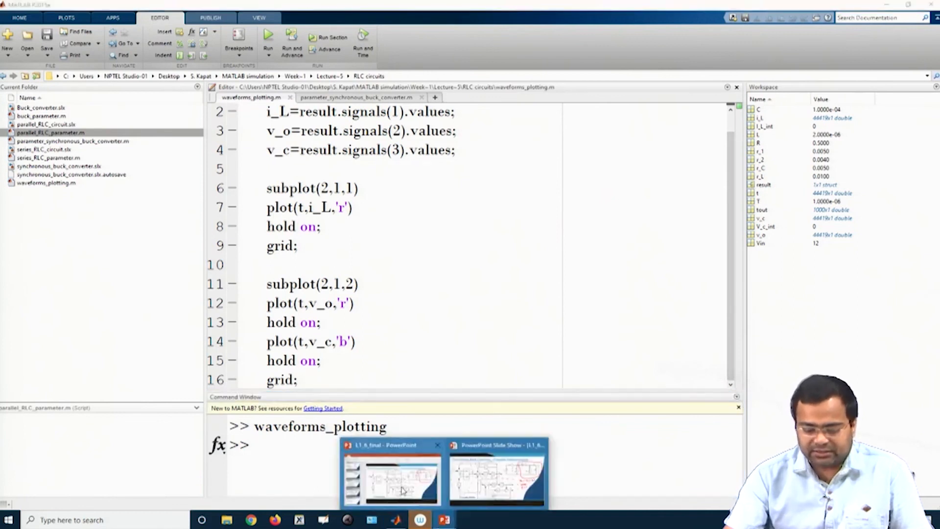
{"action": "mouse_move", "coordinate": [398, 524]}
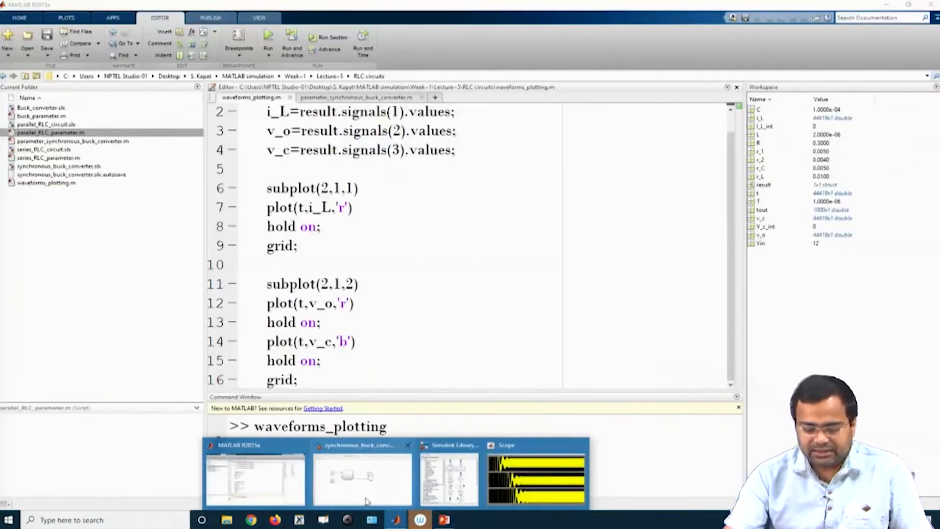
{"action": "left_click", "coordinate": [366, 497]}
{"action": "left_click", "coordinate": [329, 235]}
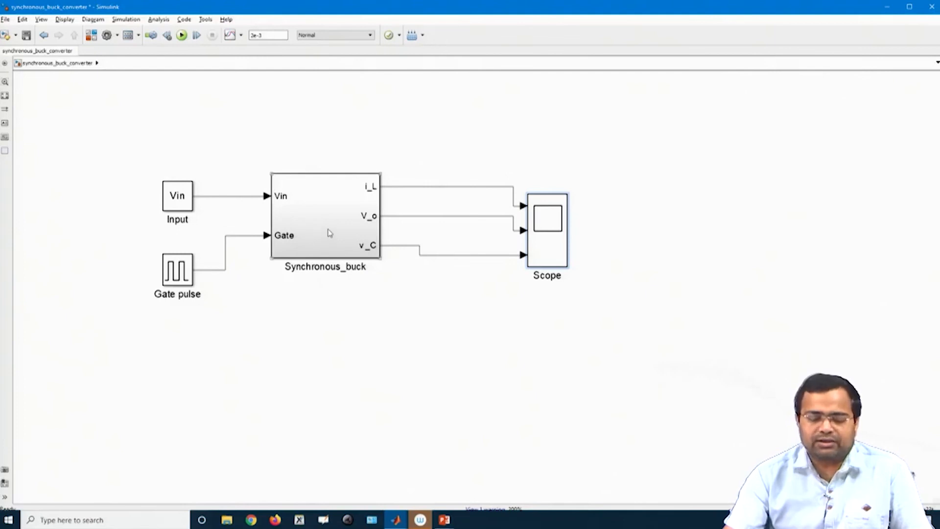
{"action": "mouse_move", "coordinate": [272, 256]}
{"action": "left_mouse_down"}
{"action": "mouse_move", "coordinate": [293, 257]}
{"action": "mouse_move", "coordinate": [283, 257]}
{"action": "left_mouse_up"}
{"action": "left_click", "coordinate": [287, 326]}
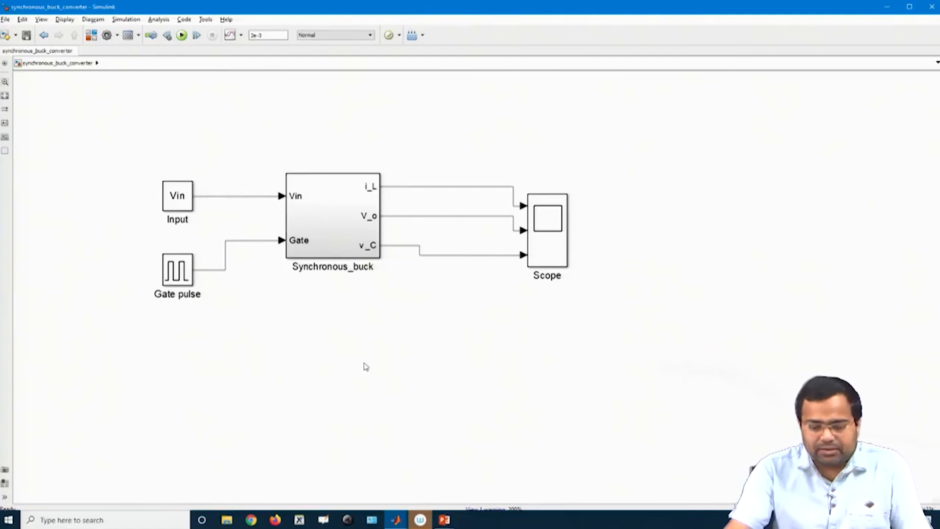
Open the Scope and autoscale its three waveforms
{"action": "double_click", "coordinate": [541, 231]}
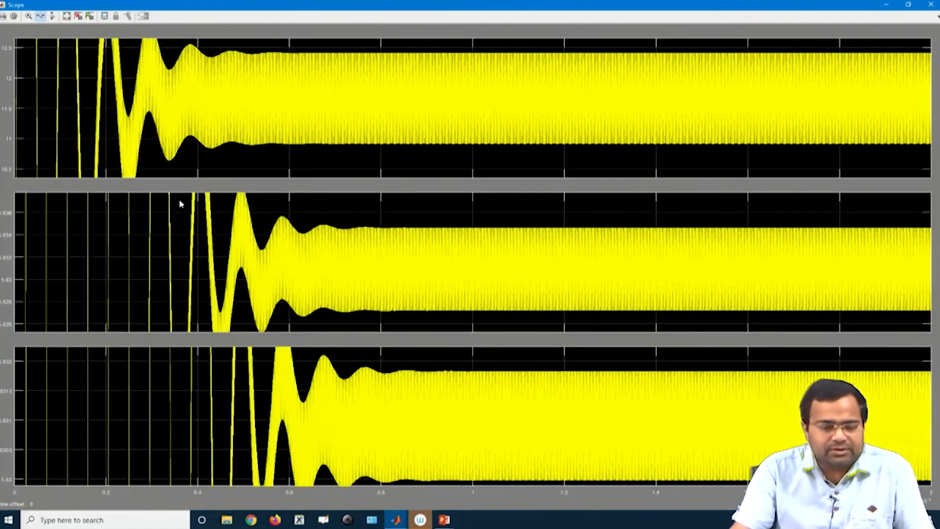
{"action": "left_click", "coordinate": [68, 17]}
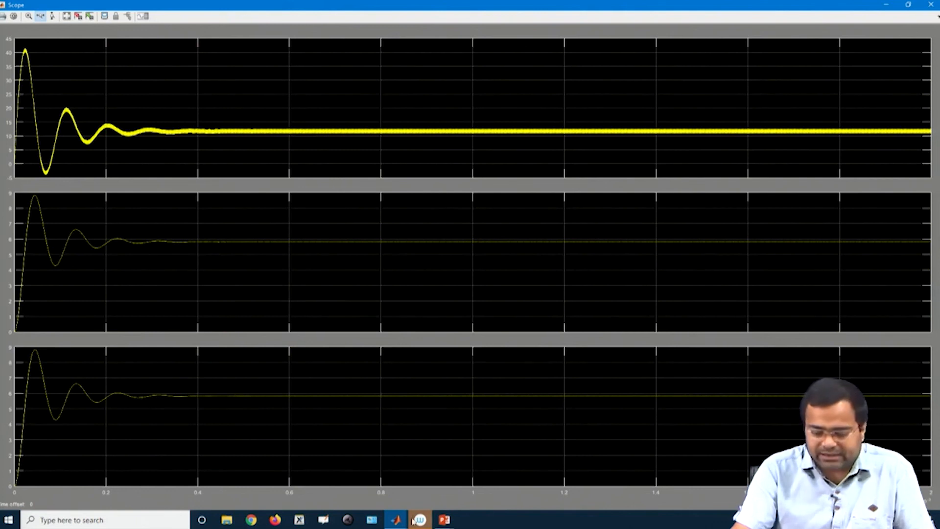
Return to the waveforms_plotting script in MATLAB, run it again and maximize the resulting figure
{"action": "mouse_move", "coordinate": [398, 521]}
{"action": "mouse_move", "coordinate": [368, 482]}
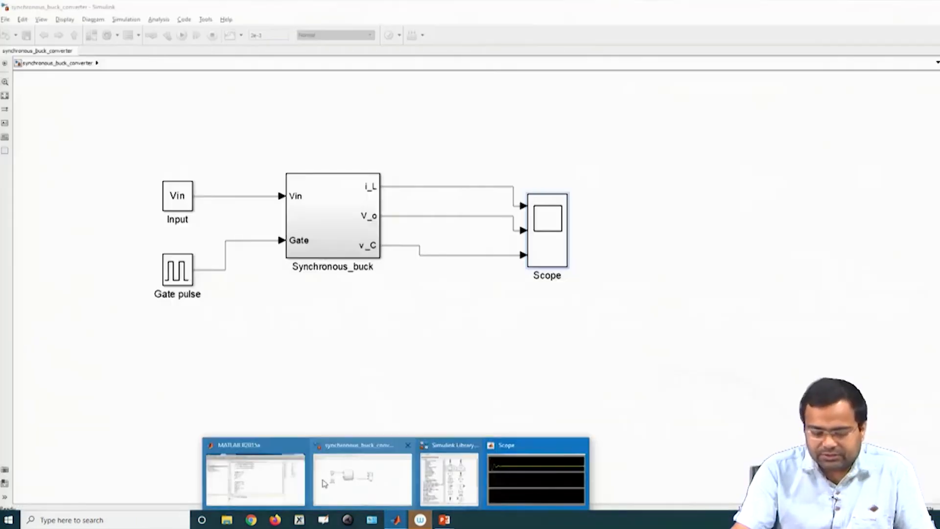
{"action": "left_click", "coordinate": [290, 480]}
{"action": "left_click", "coordinate": [269, 36]}
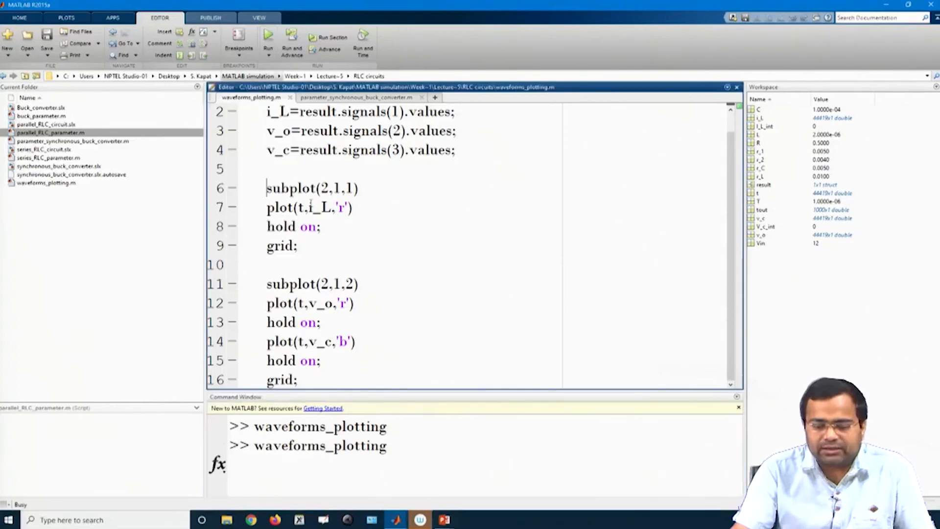
{"action": "left_click", "coordinate": [573, 18]}
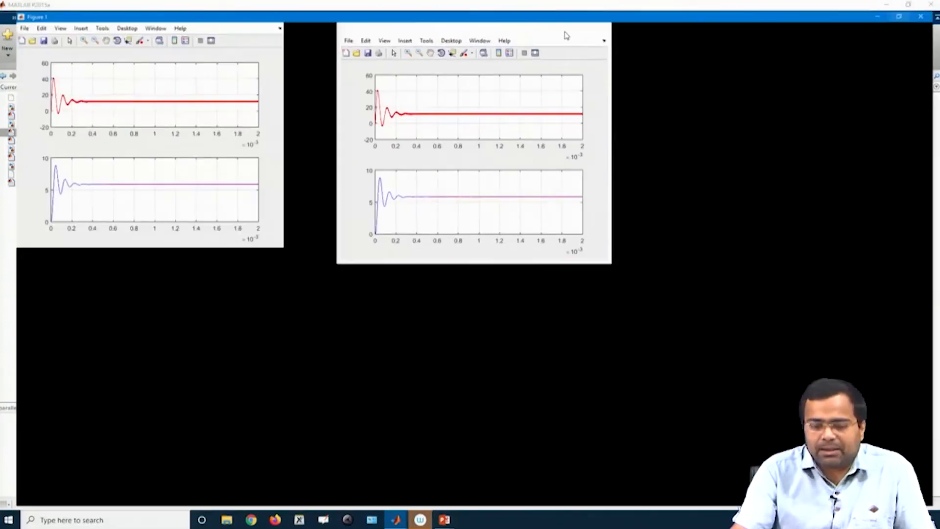
Zoom in on the inductor current's first undershoot near 0.07 ms in the upper plot, and close the figure
{"action": "left_click", "coordinate": [66, 30]}
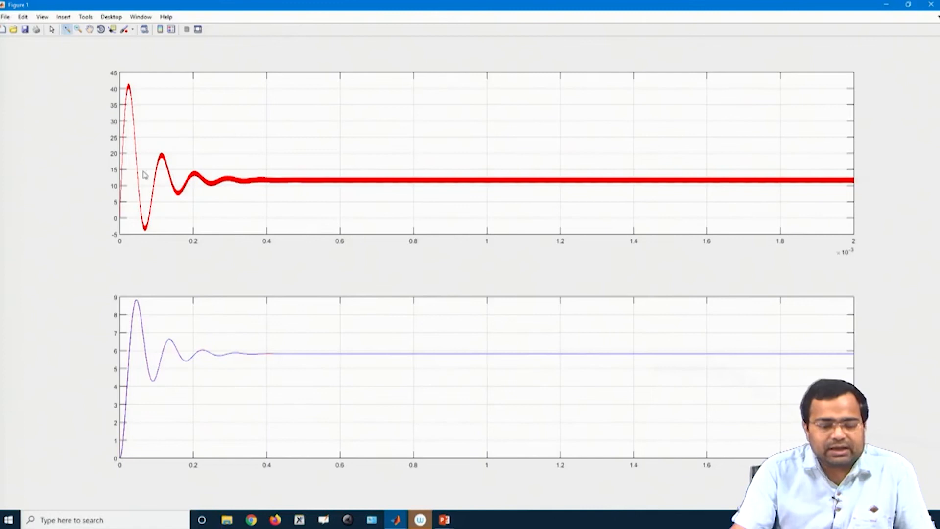
{"action": "left_click", "coordinate": [127, 193]}
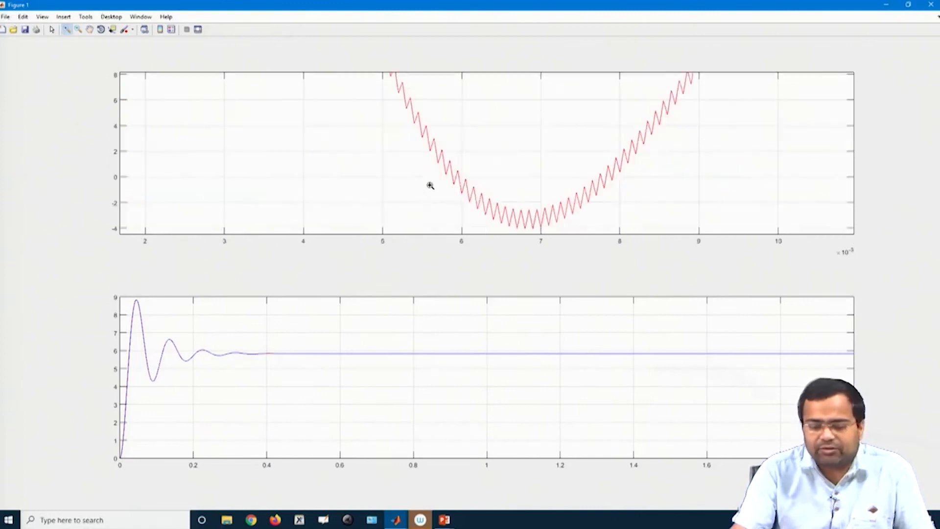
{"action": "left_click_drag", "start_coordinate": [431, 120], "coordinate": [664, 254]}
{"action": "left_click", "coordinate": [931, 5]}
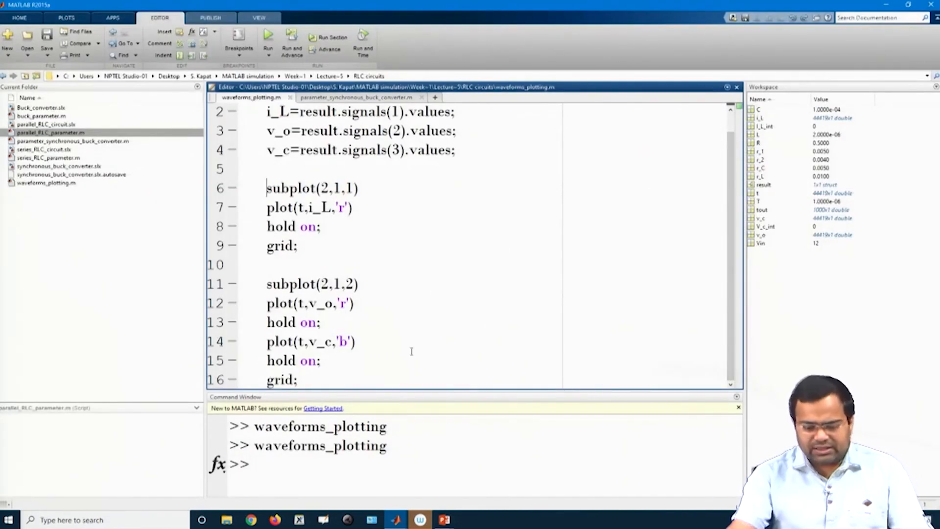
{"action": "left_click", "coordinate": [397, 520]}
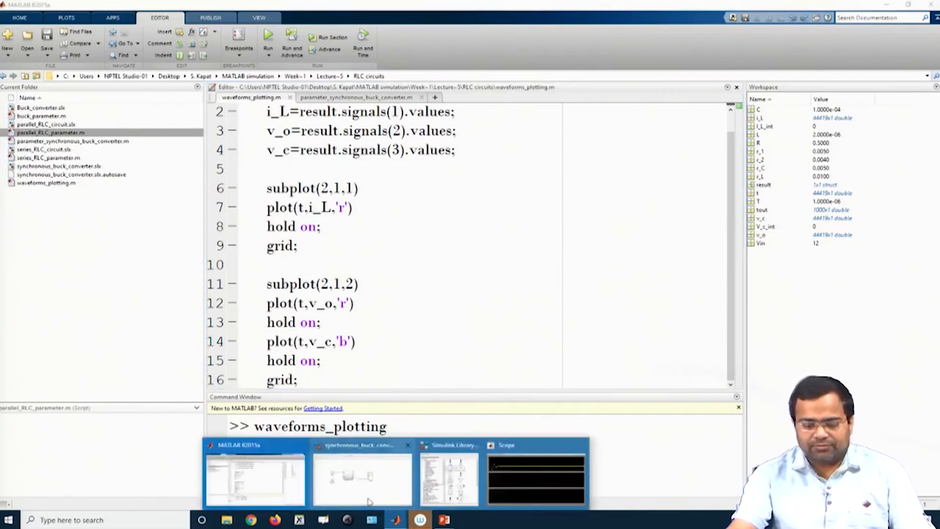
{"action": "left_click", "coordinate": [264, 485]}
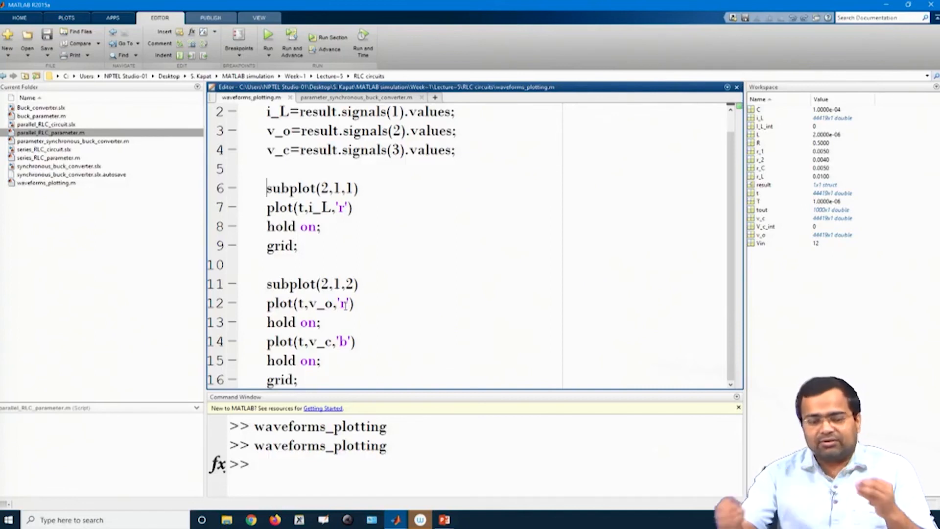
Switch to the Simulink model, inspect the Synchronous_buck subsystem and its nested Parallel_RLC subsystem, and return one level up
{"action": "left_click", "coordinate": [396, 522]}
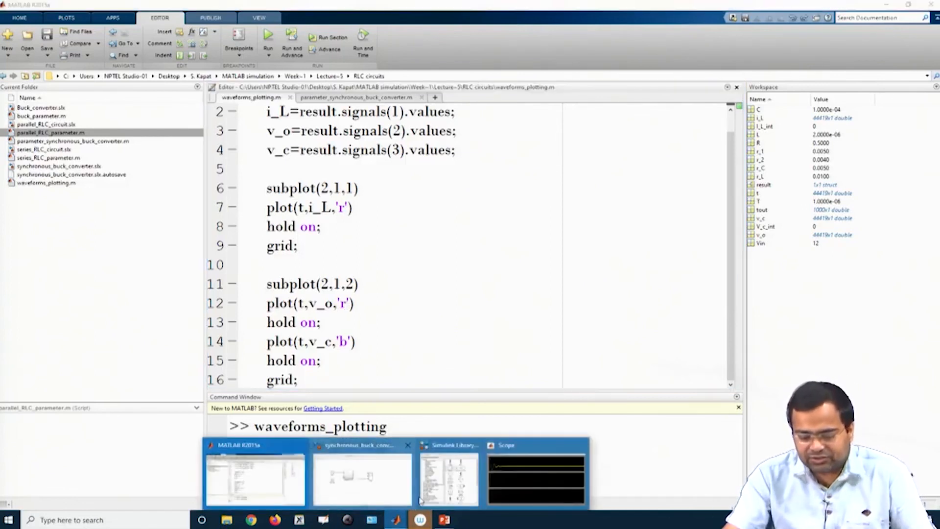
{"action": "left_click", "coordinate": [377, 489]}
{"action": "double_click", "coordinate": [326, 236]}
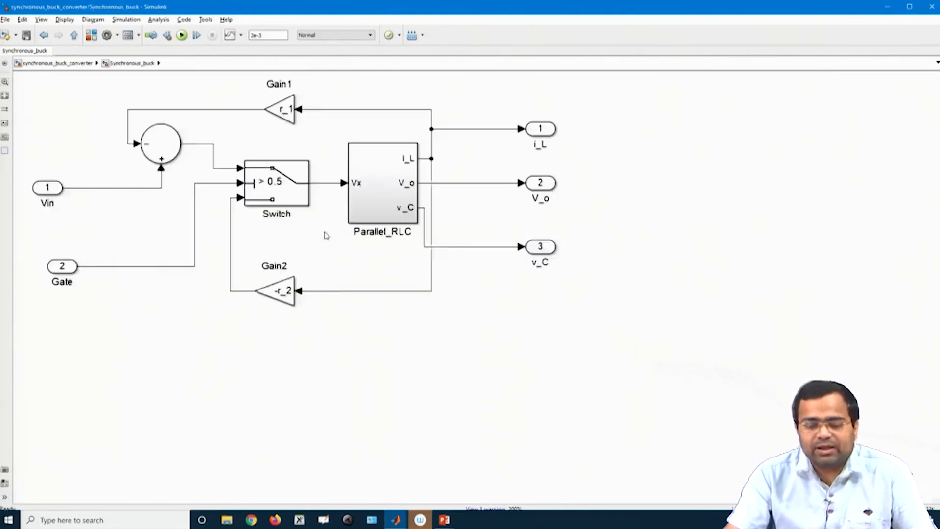
{"action": "double_click", "coordinate": [383, 201]}
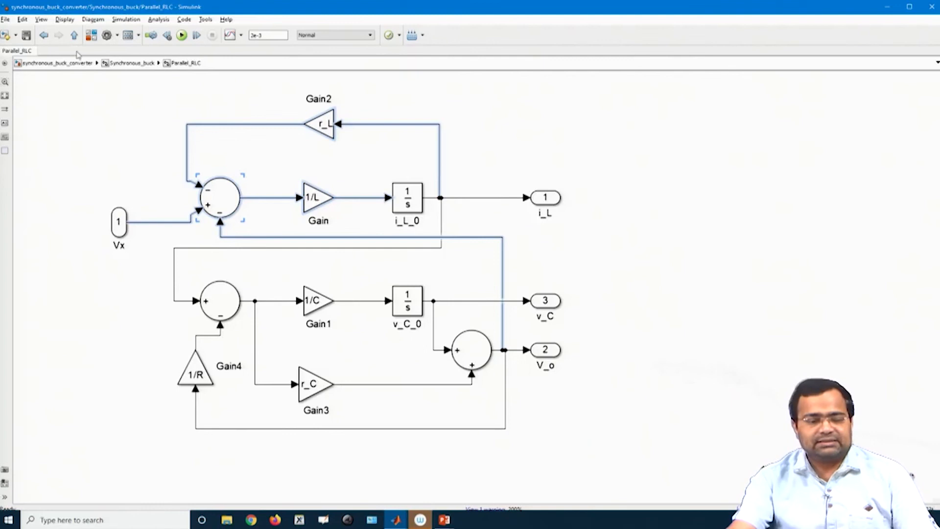
{"action": "left_click", "coordinate": [74, 35]}
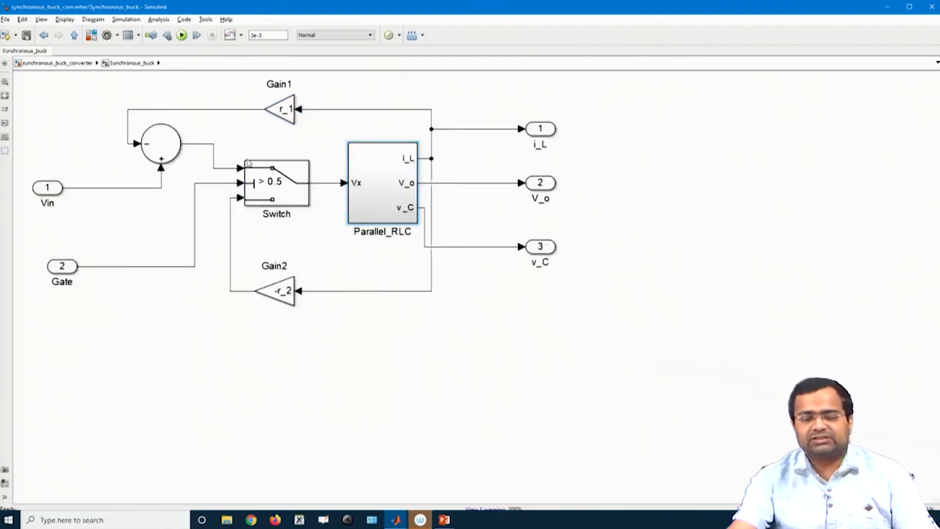